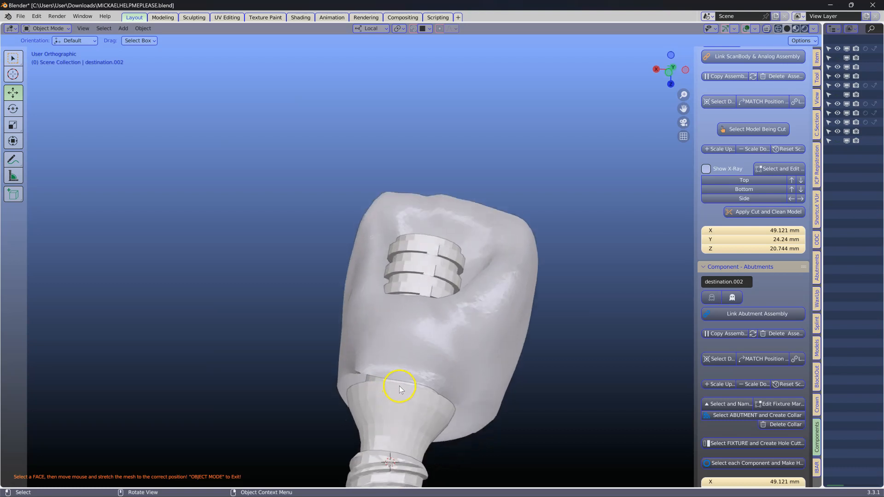
Select the tooth wax-up and close its open mesh at the apex with the WaxUp Pontics tools.
left_click(397, 367)
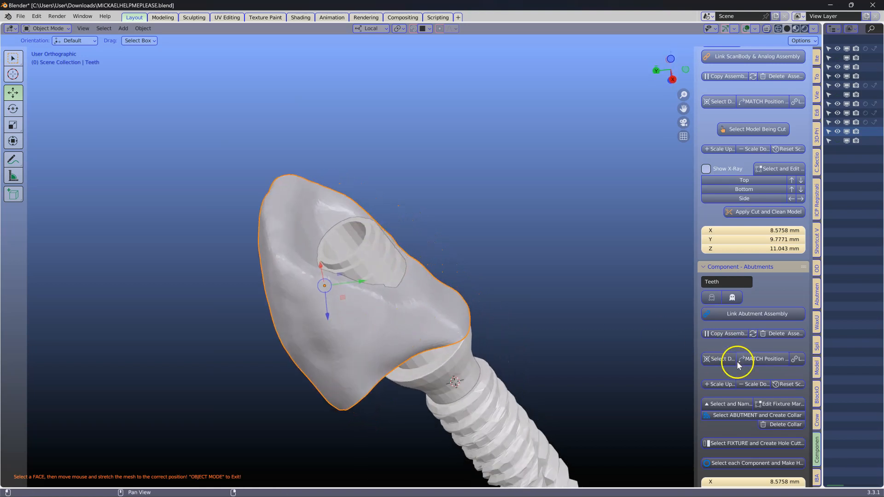
left_click(817, 322)
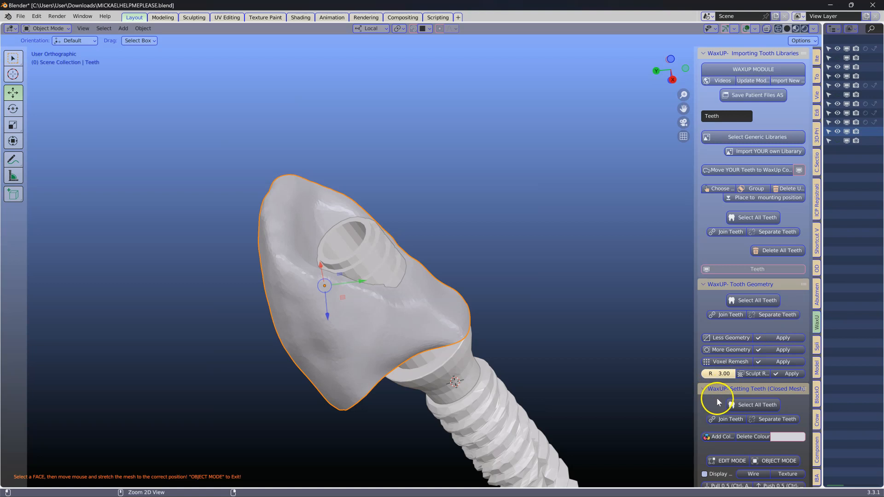
scroll(717, 398, "down", 3, "ctrl")
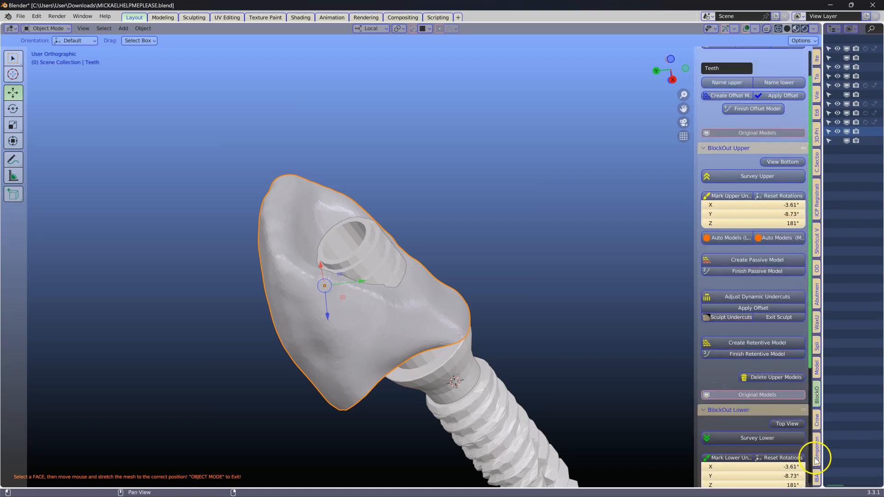
left_click(817, 322)
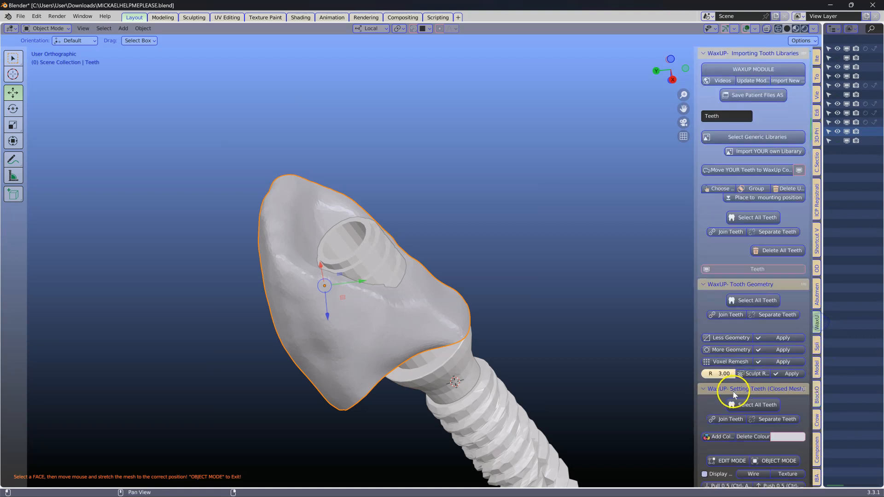
left_click(733, 389, "ctrl")
left_click(713, 353)
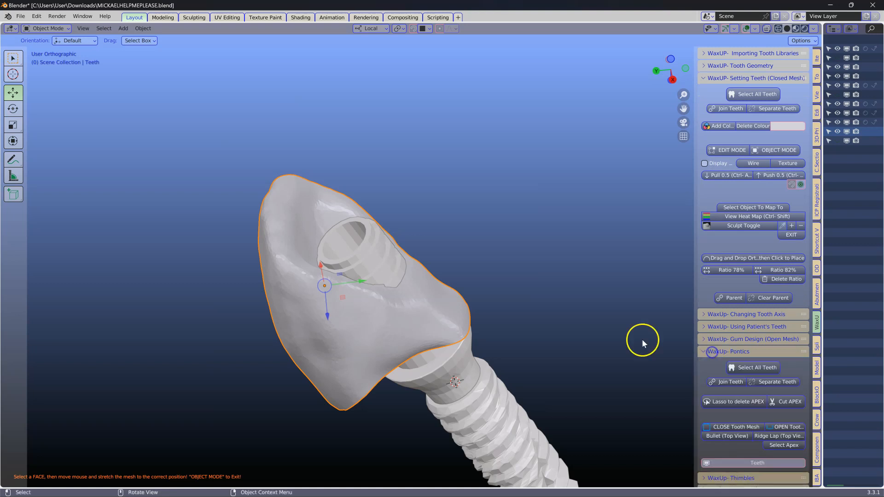
middle_click_drag(341, 316, 407, 342)
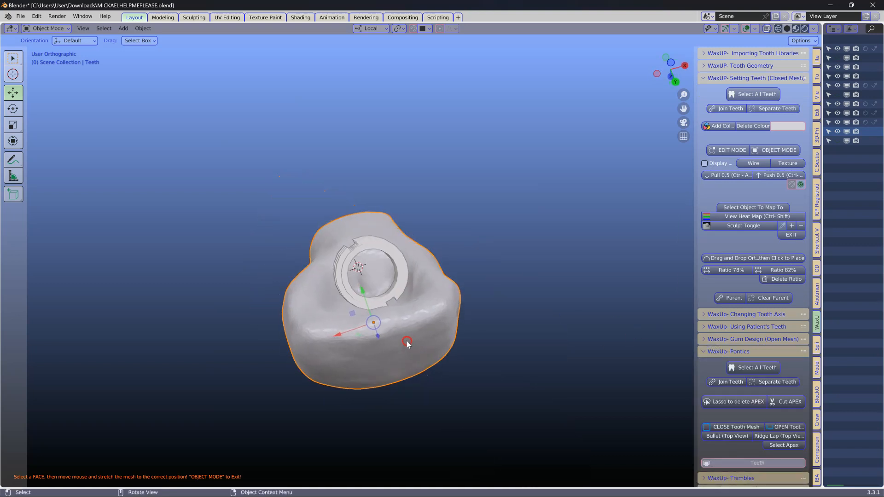
left_click(731, 437)
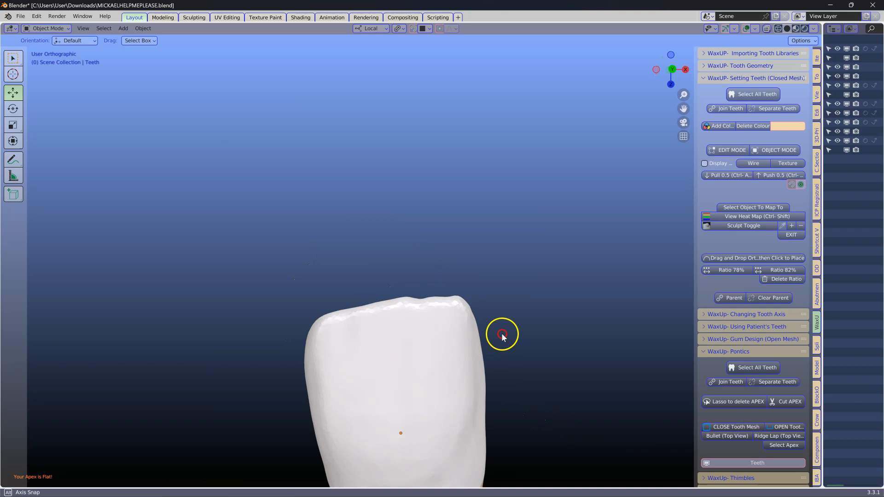
Apply the Ridge Lap (Top View) pontic shape to the tooth's apex, seen from its incisal side.
middle_click_drag(476, 431, 476, 305, "shift")
scroll(425, 323, "up", 3)
middle_click_drag(424, 334, 399, 321)
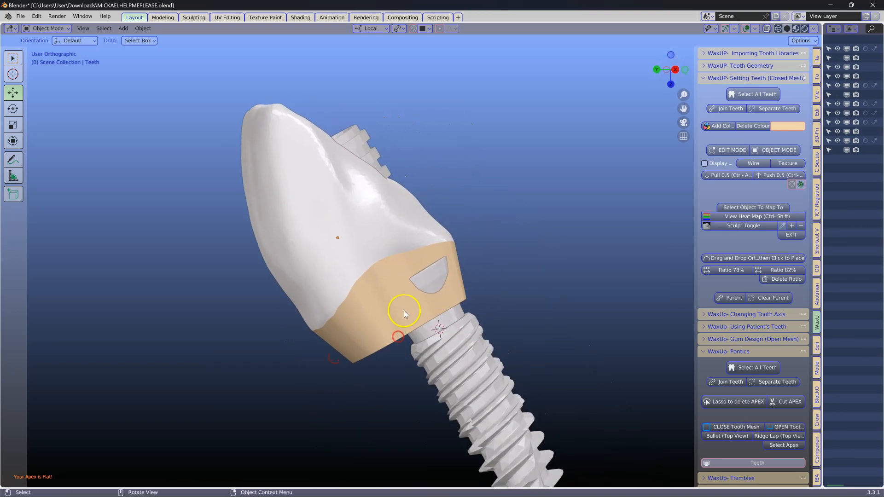
scroll(413, 294, "up", 4)
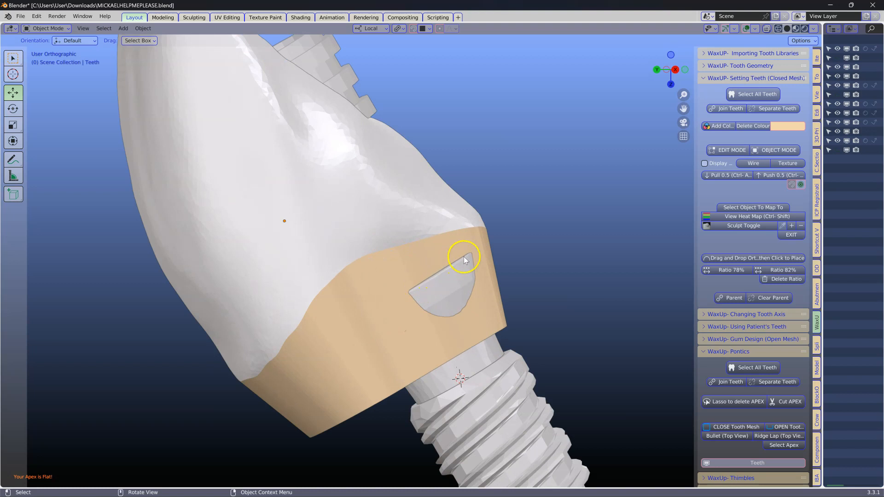
scroll(447, 269, "down", 4)
middle_click_drag(404, 291, 452, 345)
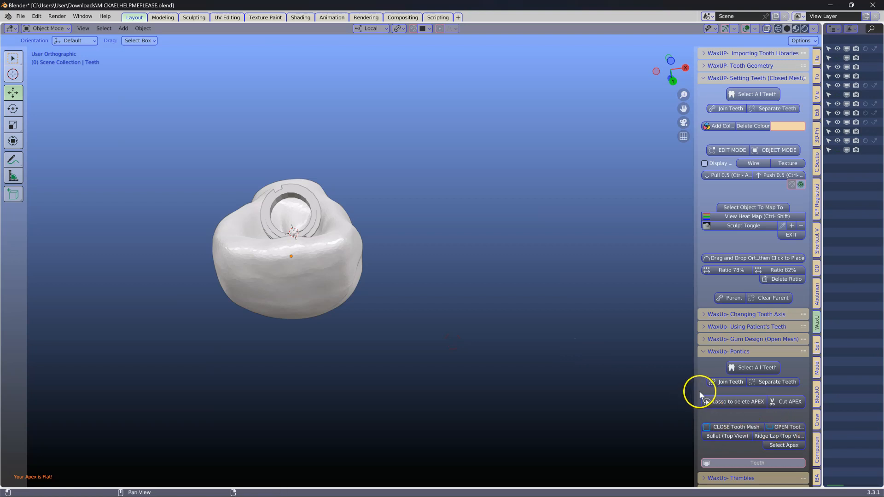
left_click_drag(696, 390, 610, 391)
left_click(739, 433)
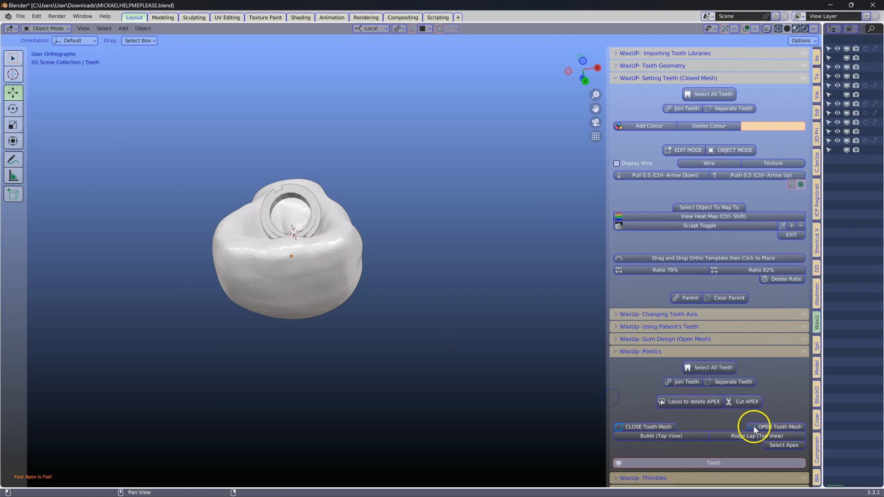
Examine the reshaped apex against the abutment and check the tooth's mesh in edit mode.
middle_click_drag(452, 388, 273, 323)
scroll(294, 299, "up", 5)
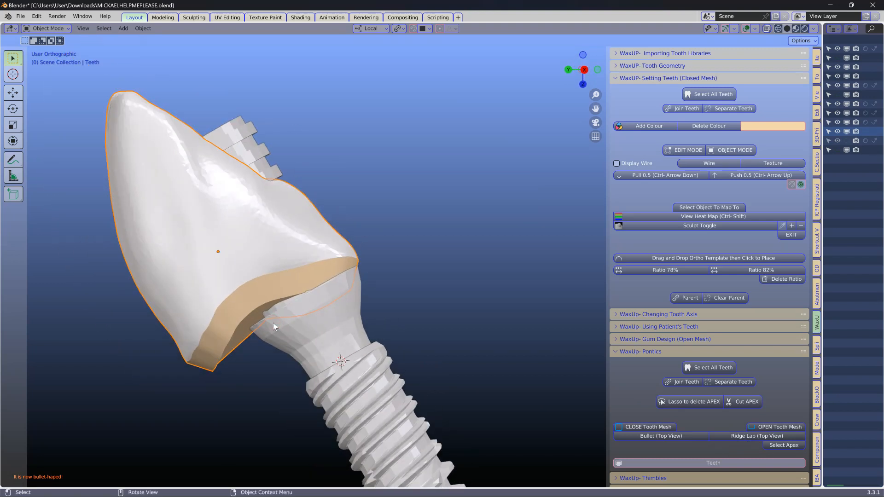
left_click(254, 261)
key("Tab")
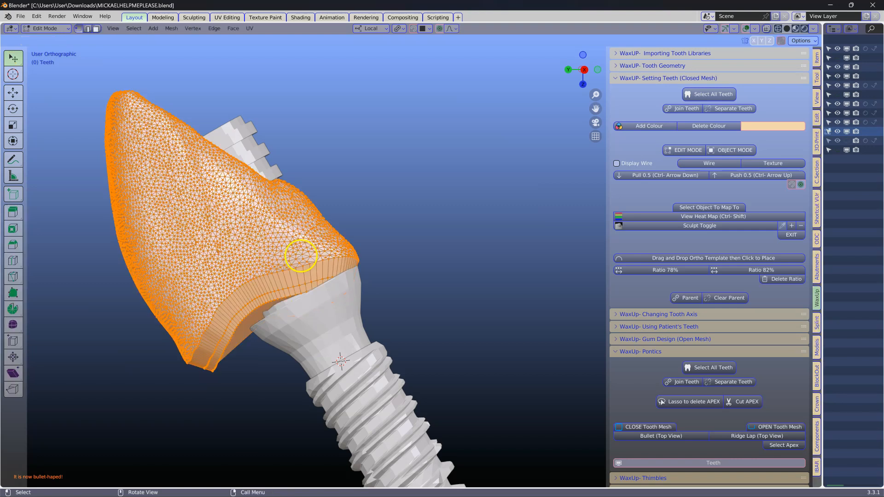
key("Tab")
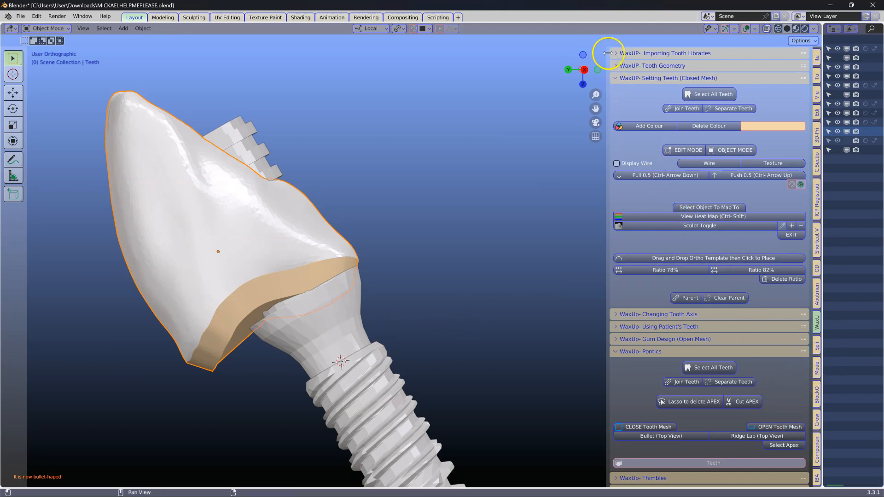
Unhide all objects, assign the upper scan to the Antagonist collection, and hide that collection.
key("alt+h")
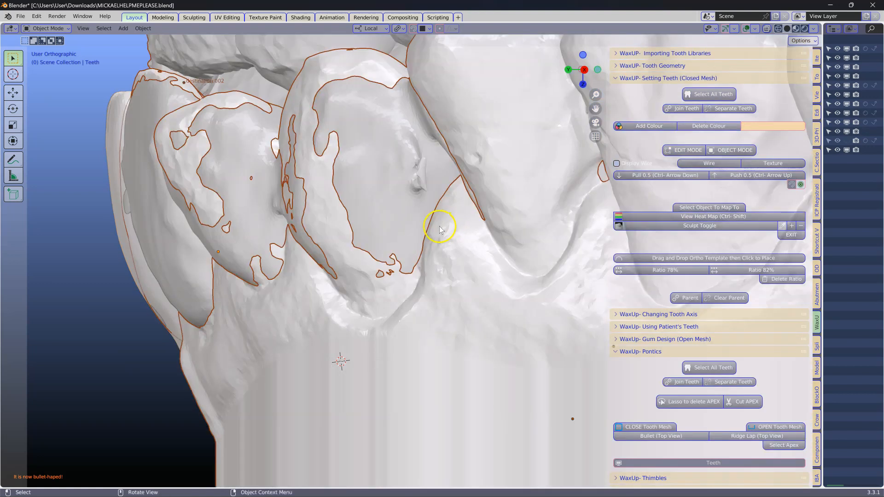
scroll(440, 227, "down", 6)
middle_click_drag(403, 253, 484, 254)
left_click(461, 167)
middle_click_drag(461, 167, 402, 236)
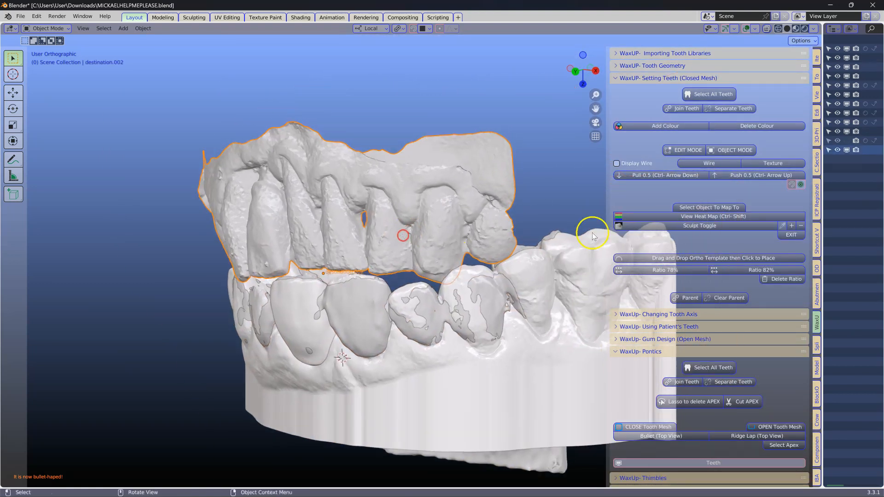
left_click(818, 418)
left_click(698, 141)
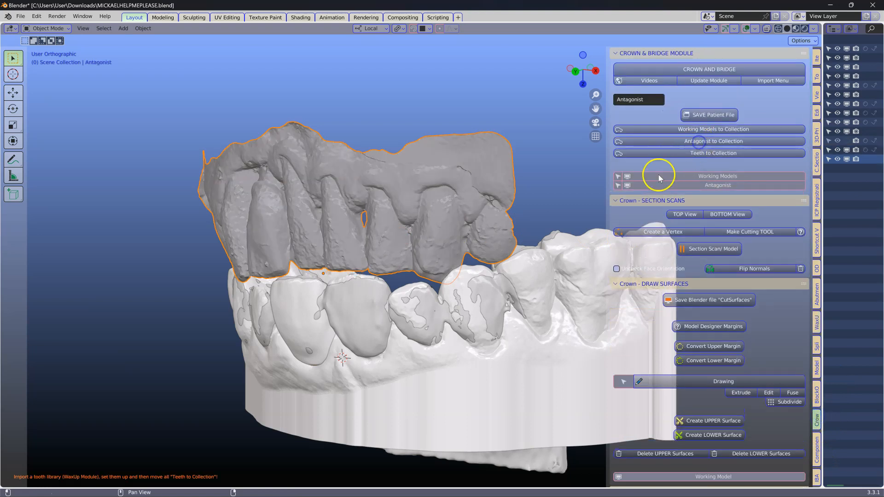
left_click(707, 185)
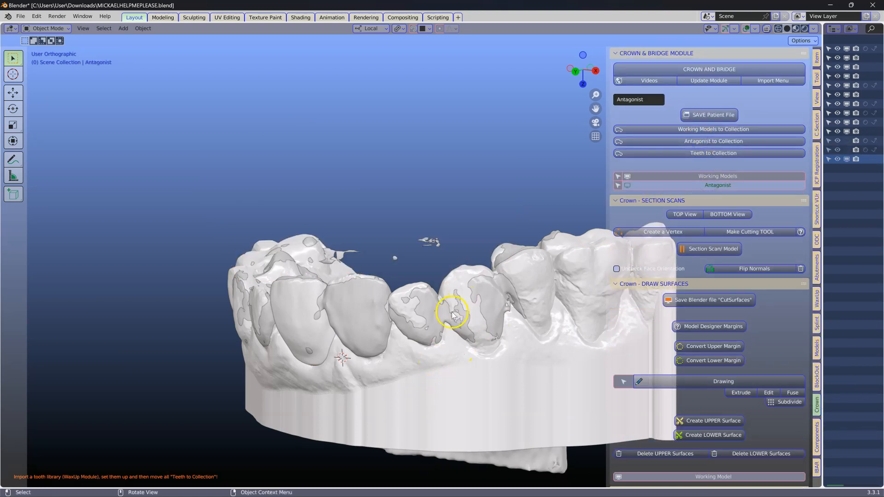
Identify the overlapping lower scan destination.001 and hide it.
left_click(424, 326)
left_click_drag(824, 276, 646, 326)
middle_click_drag(382, 328, 395, 288)
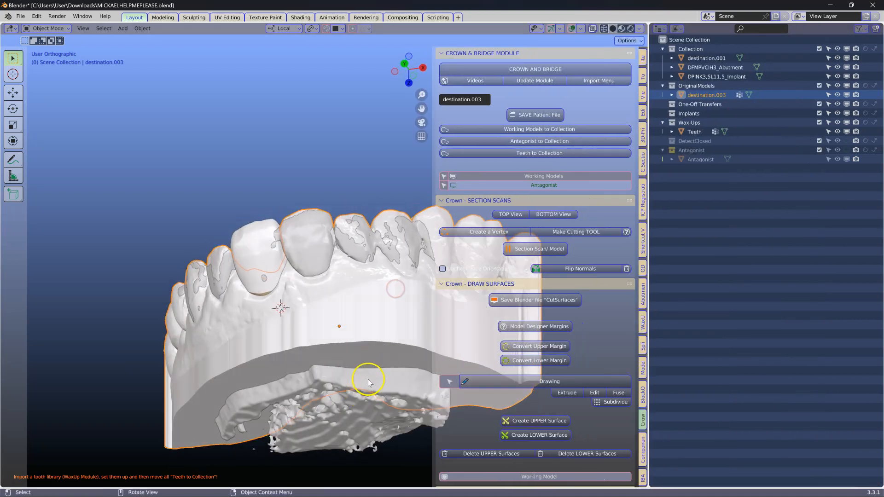
left_click(368, 379)
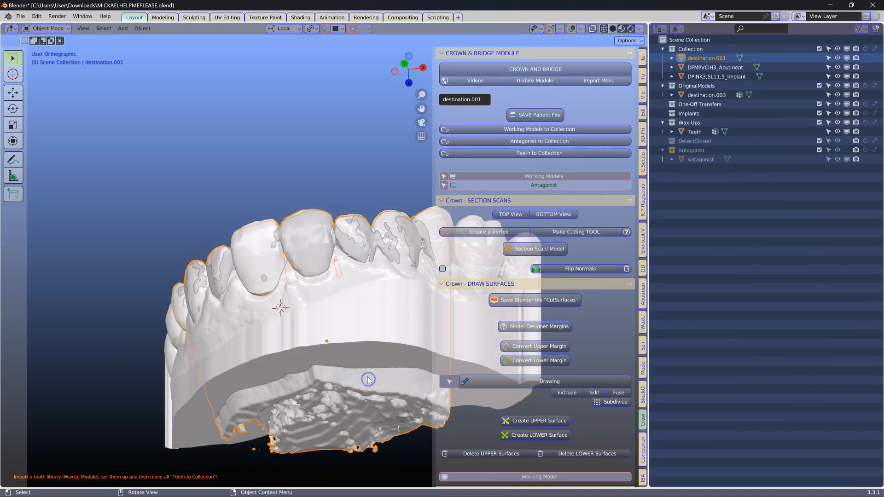
left_click(849, 61)
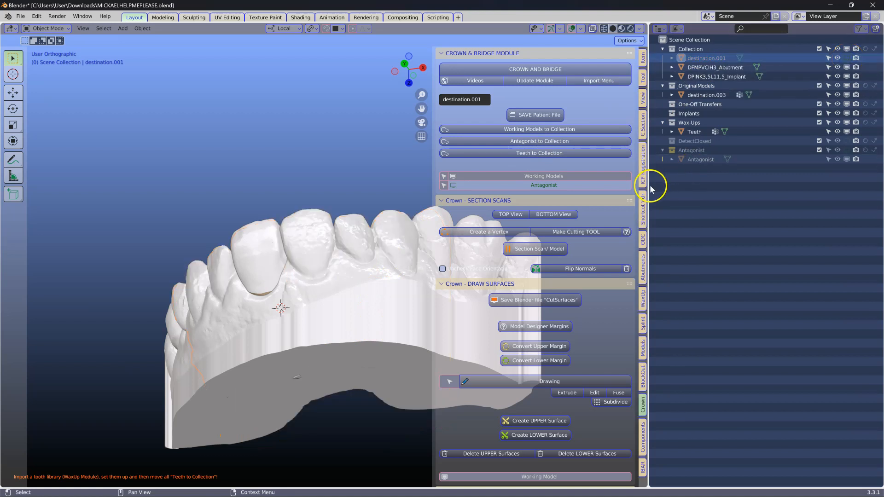
left_click_drag(650, 184, 730, 183)
Assign the lower model destination.003 to the working models collection.
left_click(388, 275)
middle_click_drag(389, 276, 399, 294)
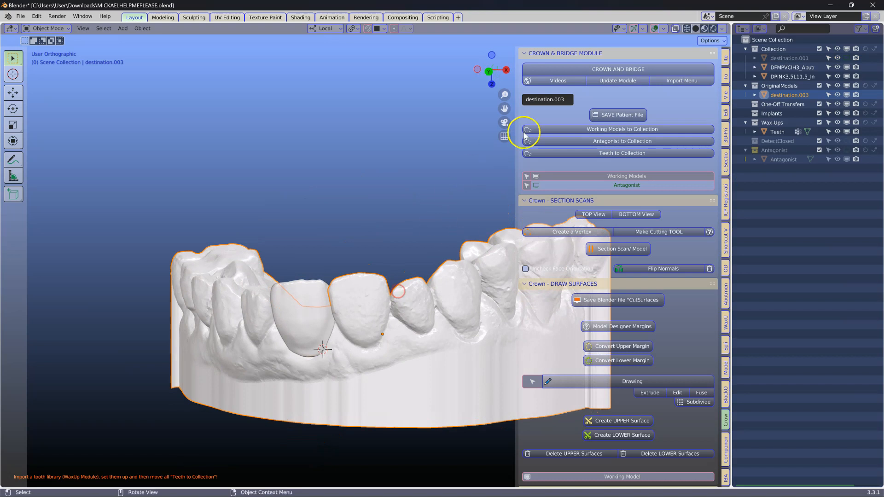
left_click(602, 129)
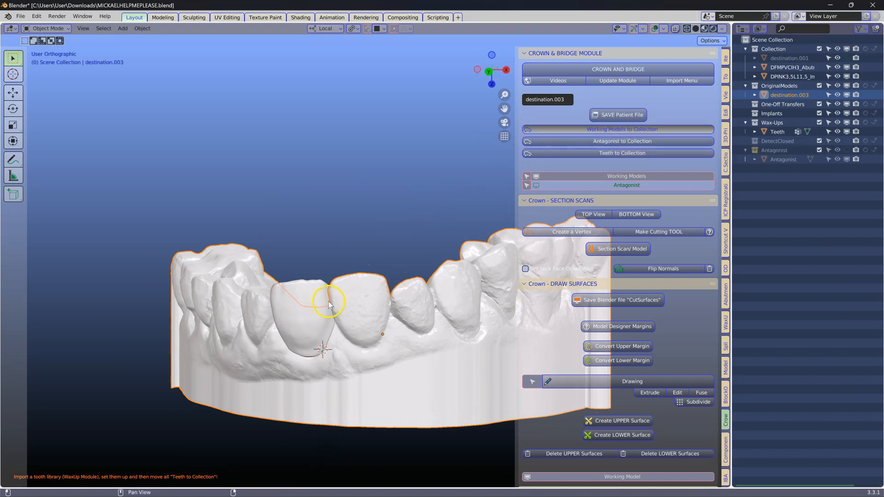
Examine the tooth's fit against the gum and its mesh density at the apex.
left_click(303, 309)
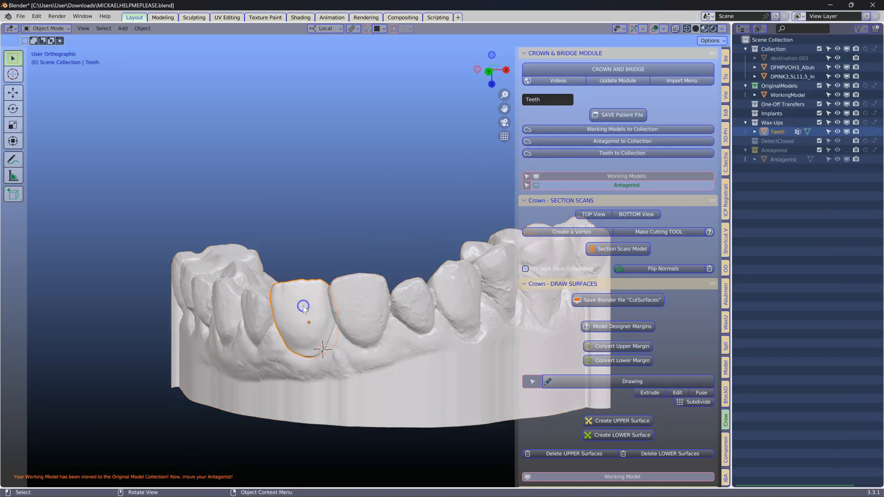
scroll(318, 300, "up", 5)
middle_click_drag(314, 343, 360, 245, "shift")
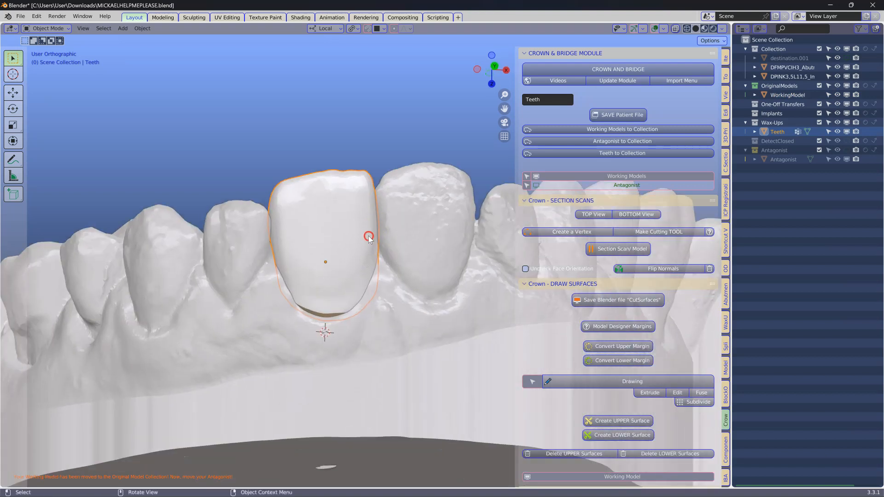
left_click(345, 284)
key("Tab")
scroll(339, 299, "up", 3)
middle_click_drag(338, 298, 345, 256)
scroll(331, 280, "down", 3)
key("Tab")
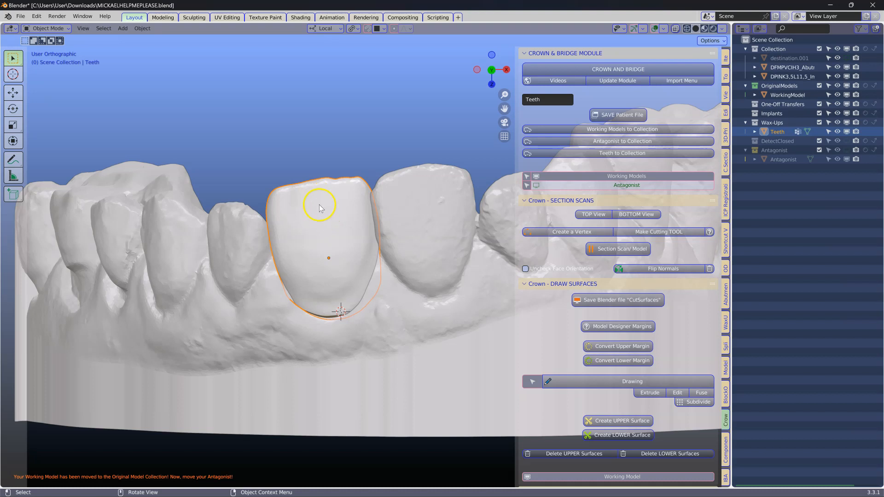
Send the tooth to the teeth restorations collection, make that collection visible, and select the restoration.
left_click(595, 155)
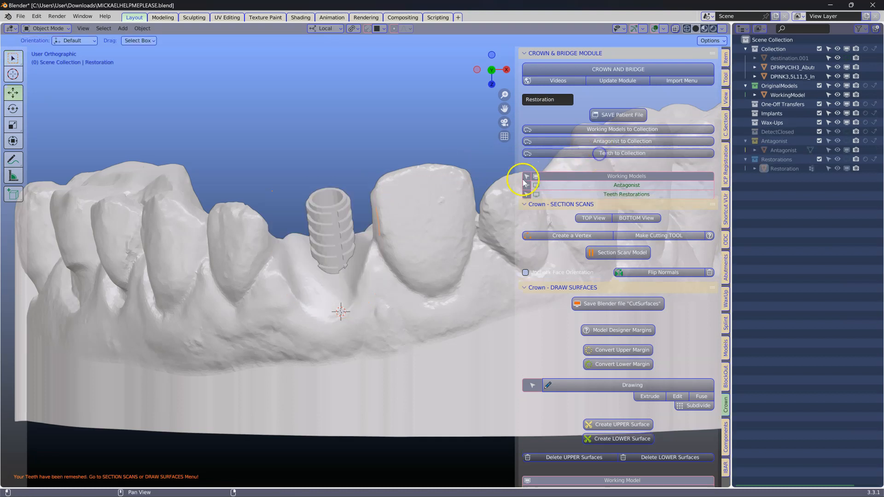
left_click(612, 196)
left_click(330, 244)
key("KP_Decimal")
Examine the restoration's remeshed surface in edit mode and the implant site beneath it with the restoration briefly hidden.
middle_click_drag(330, 243, 345, 202)
key("Tab")
scroll(325, 262, "down", 2)
mouse_move(326, 263)
middle_mouse_down()
mouse_move(343, 250)
mouse_move(331, 278)
middle_mouse_up()
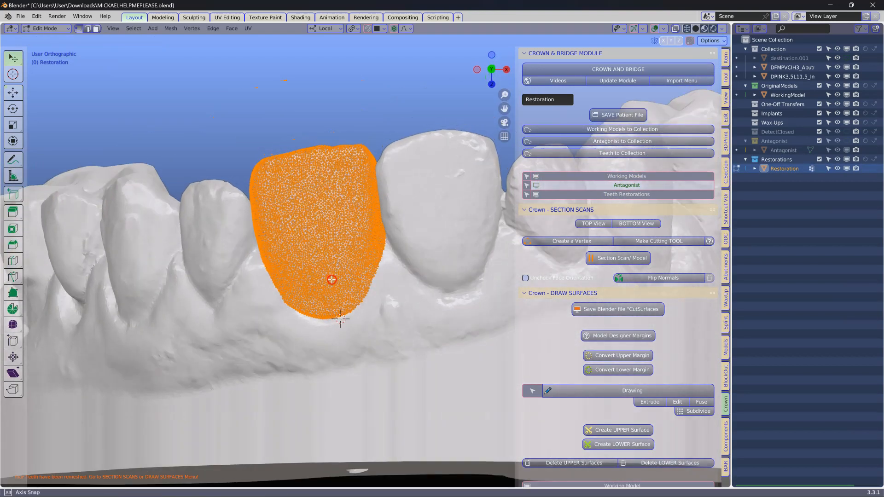
key("Tab")
middle_click_drag(365, 247, 378, 204)
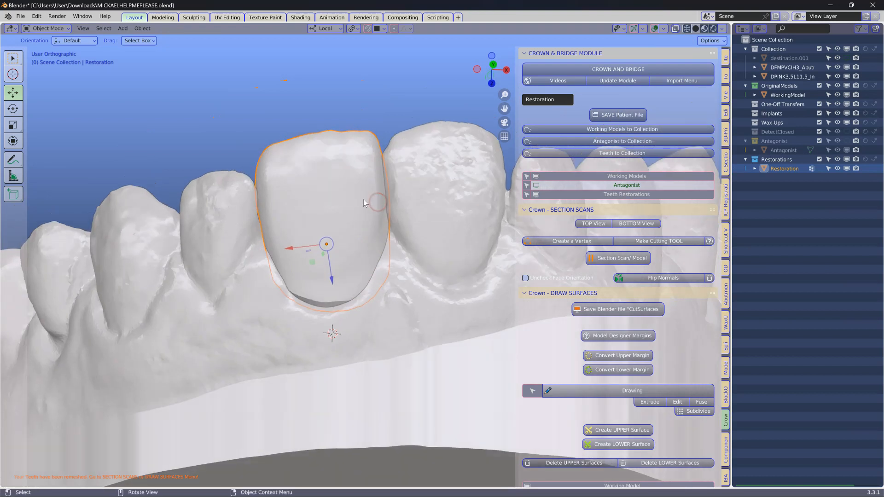
key("h")
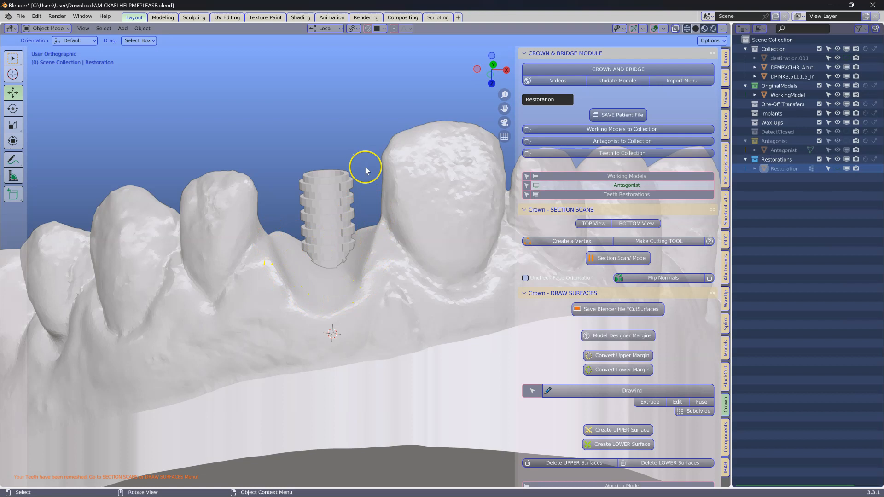
key("alt+h")
middle_click_drag(355, 229, 361, 203)
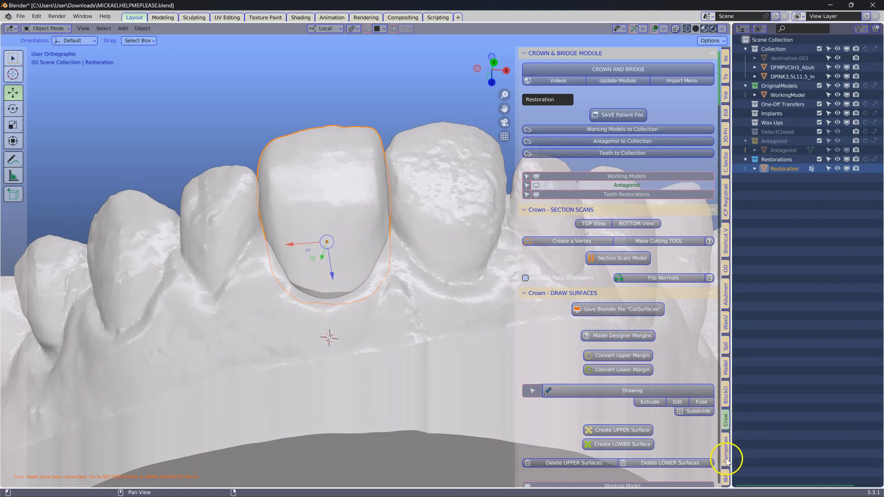
Sculpt the restoration near its gum-side edge using the Models sculpting tool, and exit sculpting.
left_click(726, 364)
scroll(636, 317, "down", 5)
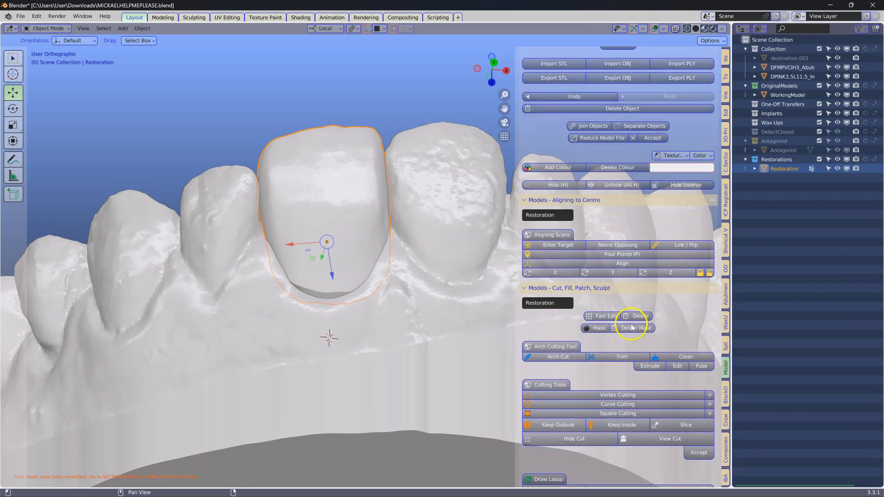
scroll(623, 341, "down", 8)
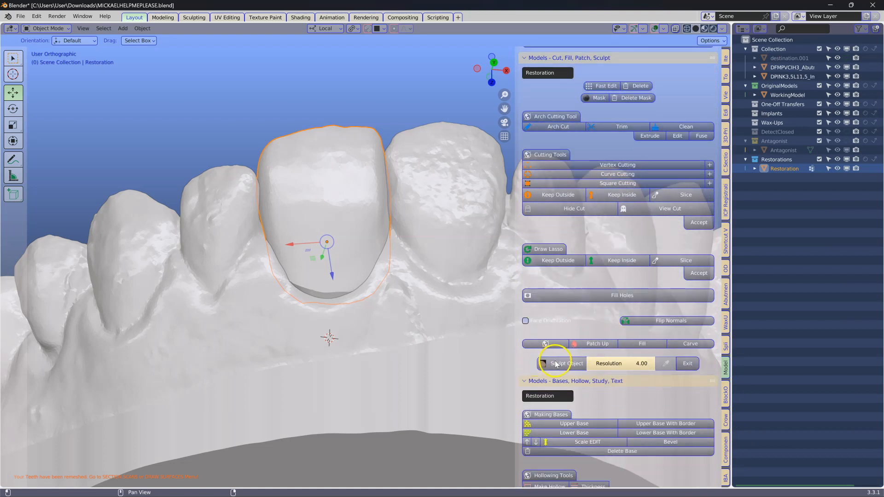
left_click(557, 364)
right_click(306, 280)
mouse_move(300, 281)
left_mouse_down()
mouse_move(346, 262)
mouse_move(350, 284)
left_mouse_up()
left_click(307, 286)
mouse_move(306, 281)
middle_mouse_down()
mouse_move(353, 306)
mouse_move(203, 386)
mouse_move(337, 297)
mouse_move(305, 213)
mouse_move(361, 207)
middle_mouse_up()
left_click(686, 365)
Select the restoration and replace the outliner with the Properties editor.
left_click(307, 211)
left_click(742, 28)
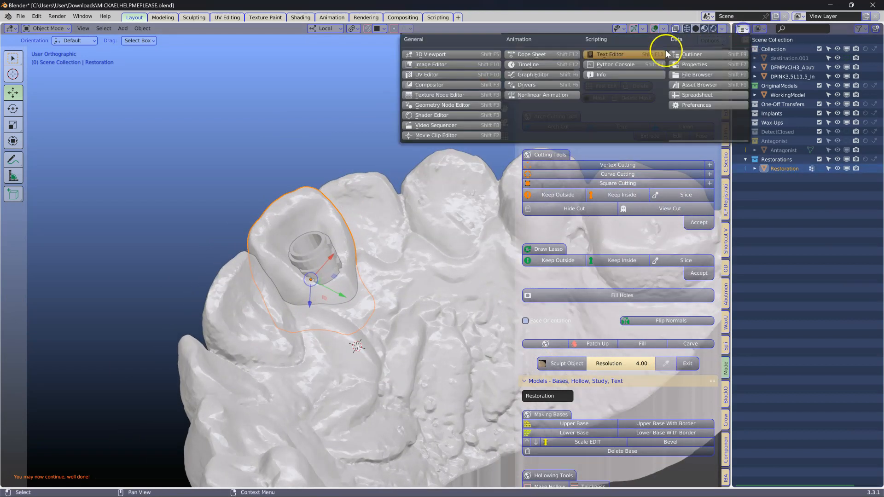
left_click(691, 65)
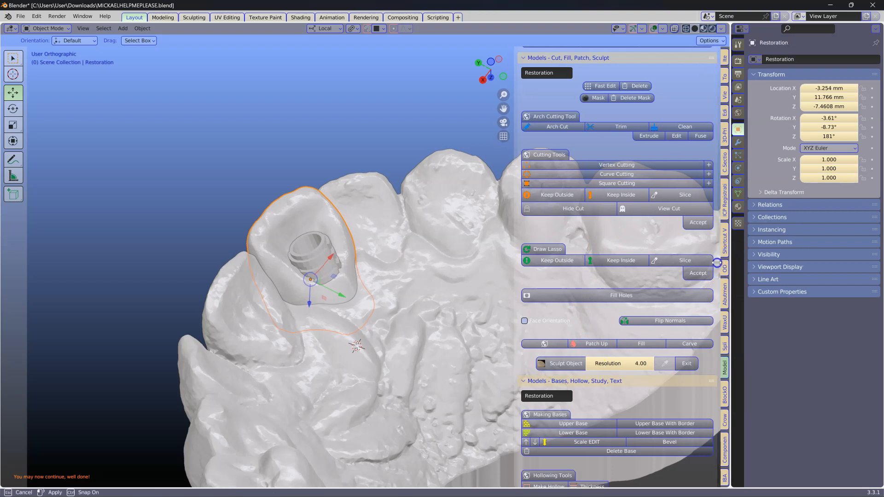
Add a Boolean modifier to the restoration, widening the Properties editor to make its settings readable.
left_click_drag(732, 259, 643, 273)
middle_click_drag(197, 277, 364, 212)
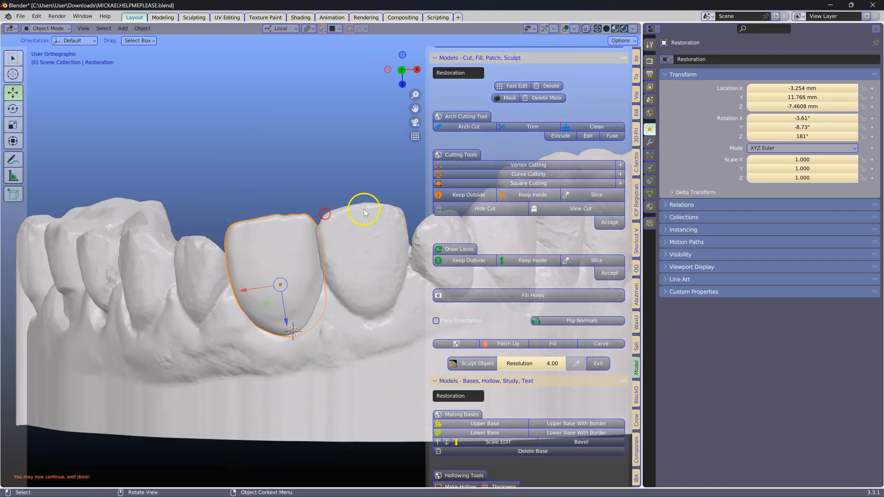
left_click(649, 142)
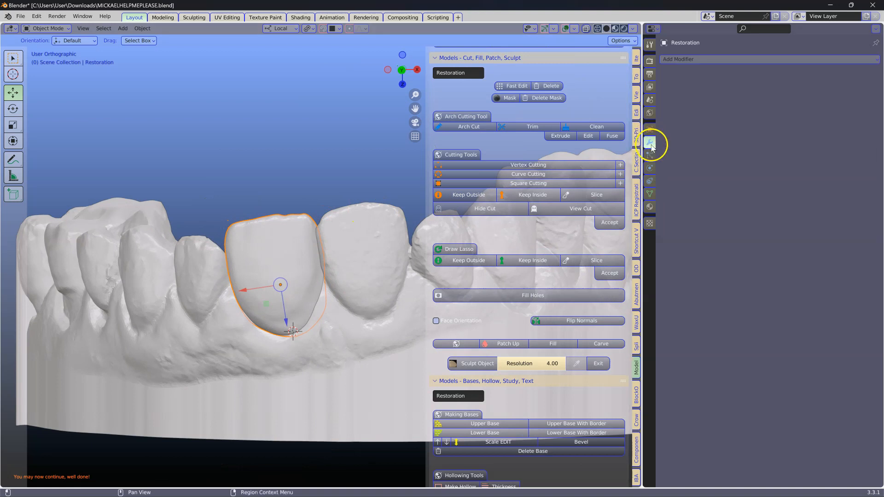
left_click(718, 60)
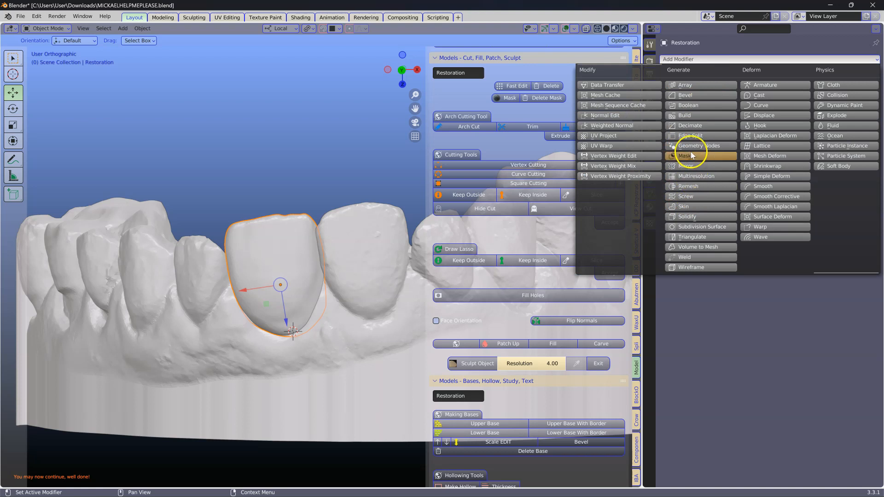
left_click(691, 106)
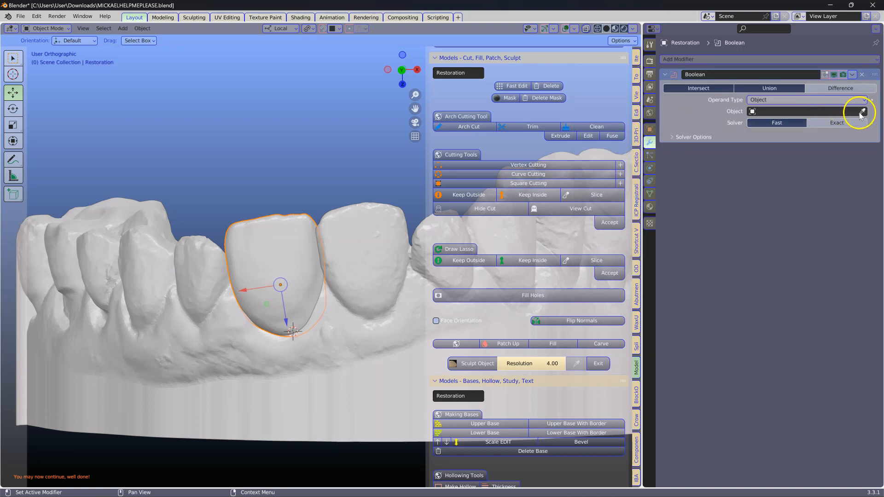
Subtract the working model from the restoration with the Fast solver, apply the Boolean, and narrow the Properties editor.
left_click(824, 123)
left_click(864, 111)
left_click(302, 332)
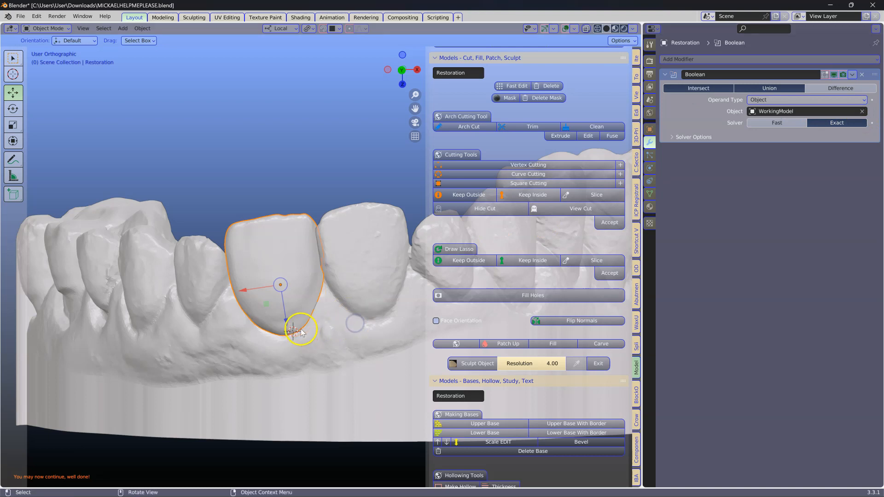
left_click(852, 74)
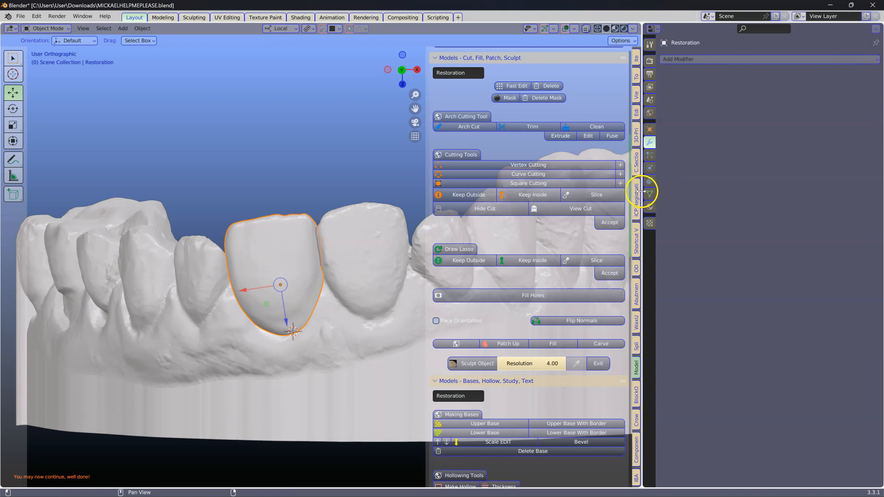
left_click_drag(644, 191, 766, 189)
Hide the working model and examine the restoration's trimmed base around the implant abutment from the side.
middle_click_drag(395, 253, 416, 227)
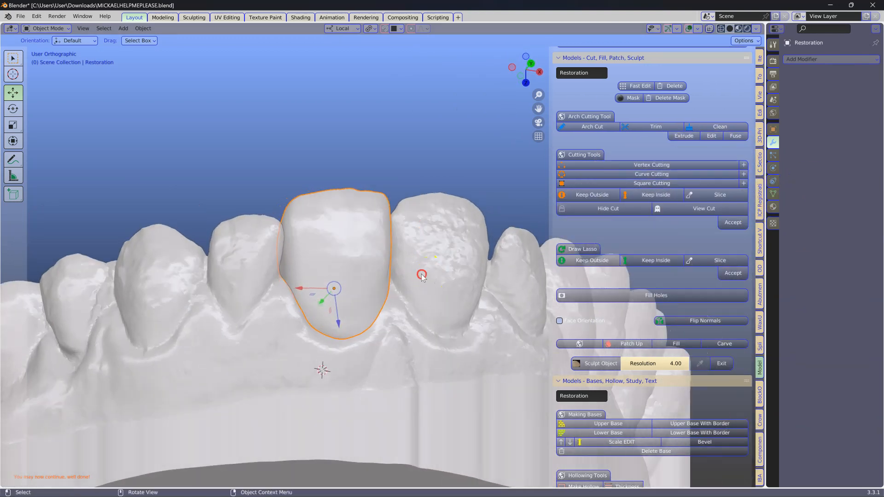
middle_click_drag(429, 281, 419, 275)
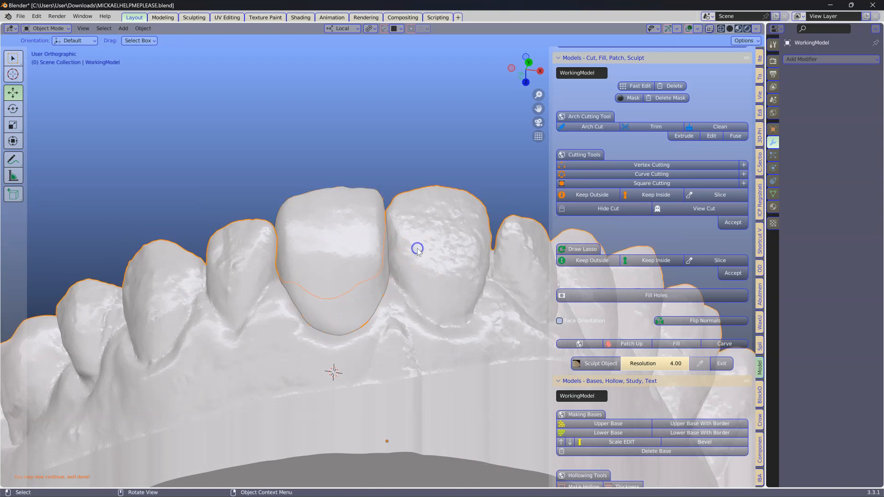
key("shift+h")
middle_click_drag(391, 276, 295, 295)
middle_click_drag(336, 315, 307, 307)
scroll(357, 302, "up", 2)
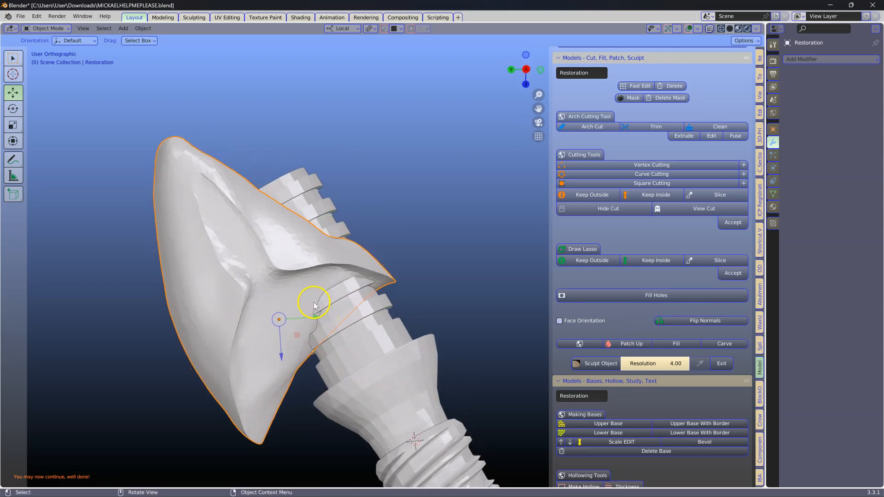
middle_click_drag(400, 377, 377, 318)
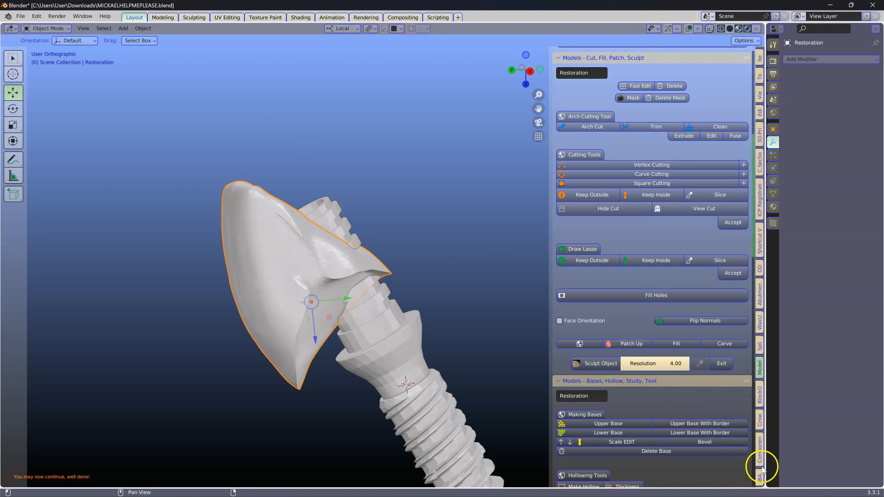
Hide the teeth restorations collection in the crown module and select the implant abutment.
left_click(760, 418)
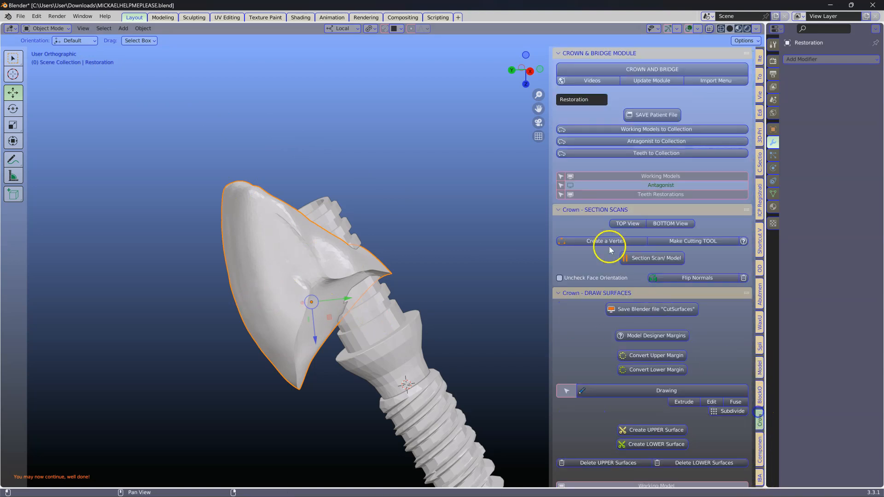
left_click(640, 194)
left_click(347, 338)
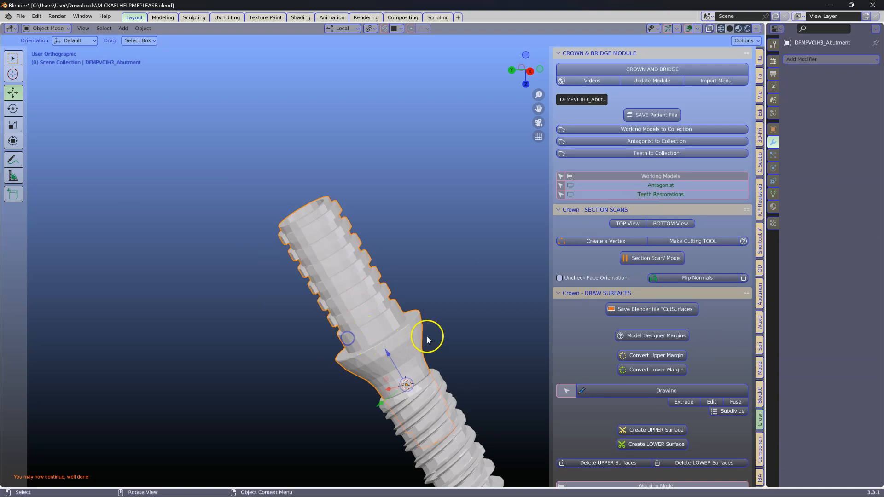
left_click(613, 295, "ctrl")
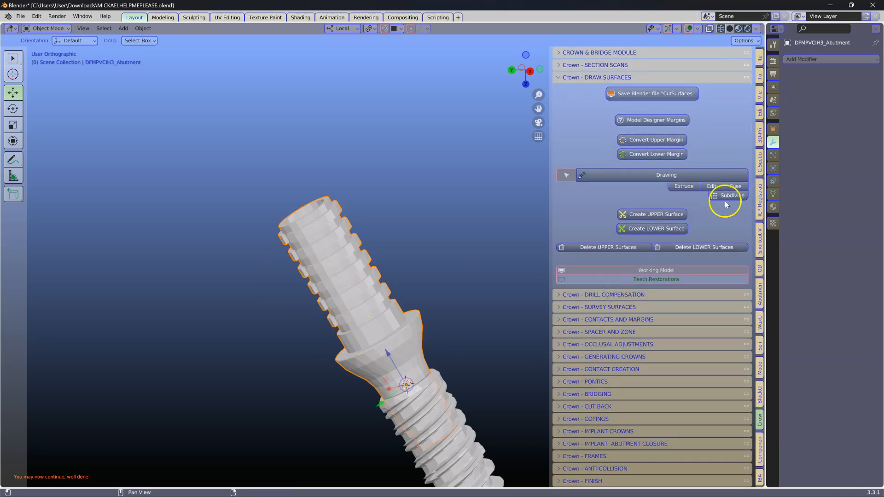
Change the side editor to the Outliner and narrow it to enlarge the 3D viewport.
scroll(759, 118, "down", 2)
scroll(783, 32, "up", 7, "ctrl")
scroll(736, 83, "down", 4)
scroll(530, 152, "down", 1)
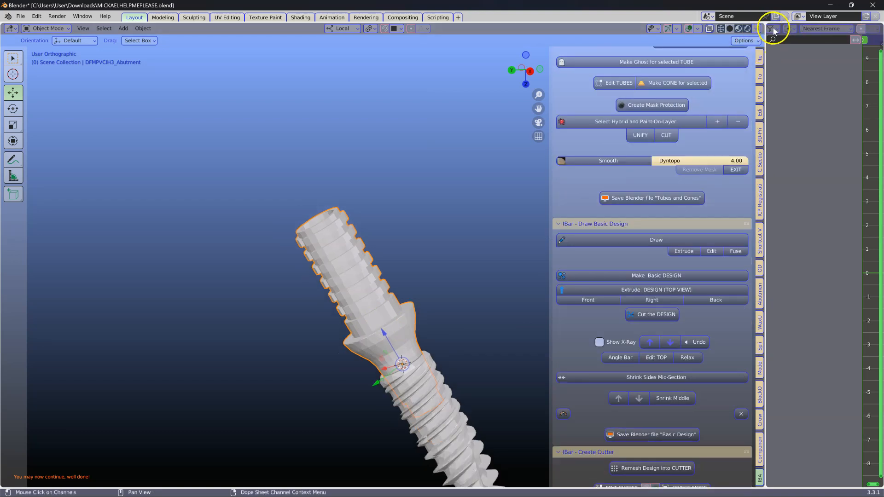
left_click(772, 30)
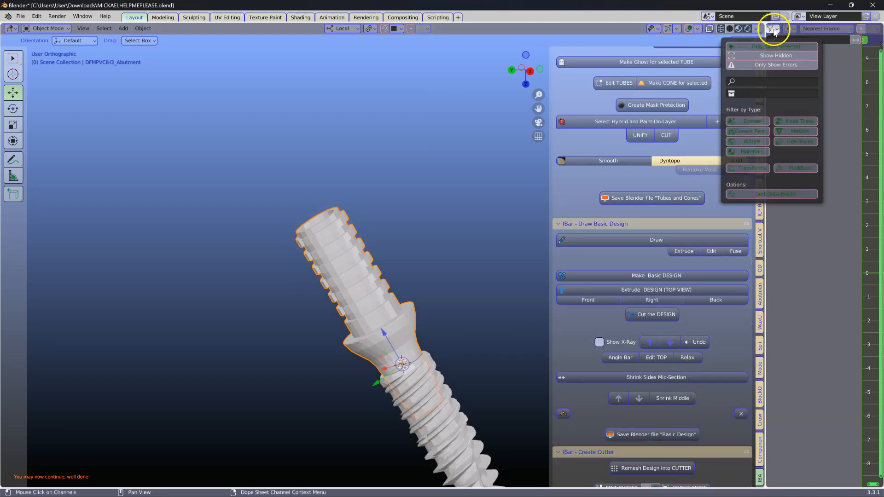
left_click(772, 30)
left_click_drag(764, 38, 717, 39)
scroll(727, 34, "up", 4)
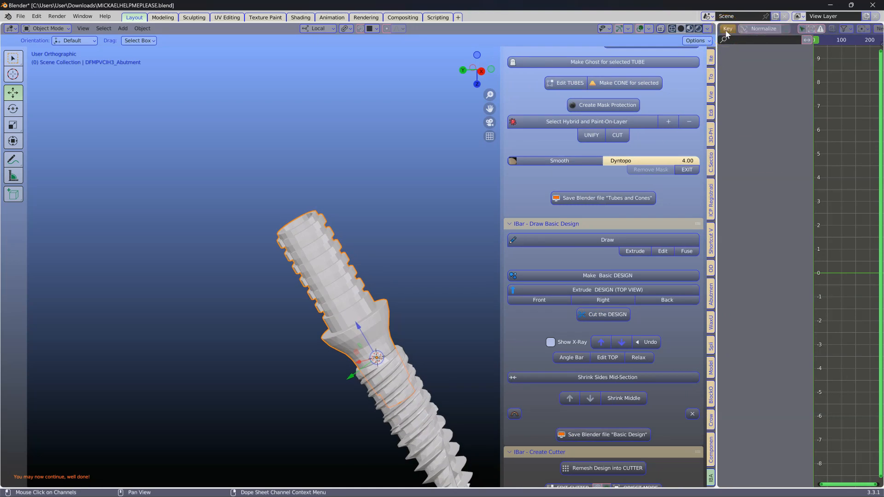
scroll(726, 34, "up", 5)
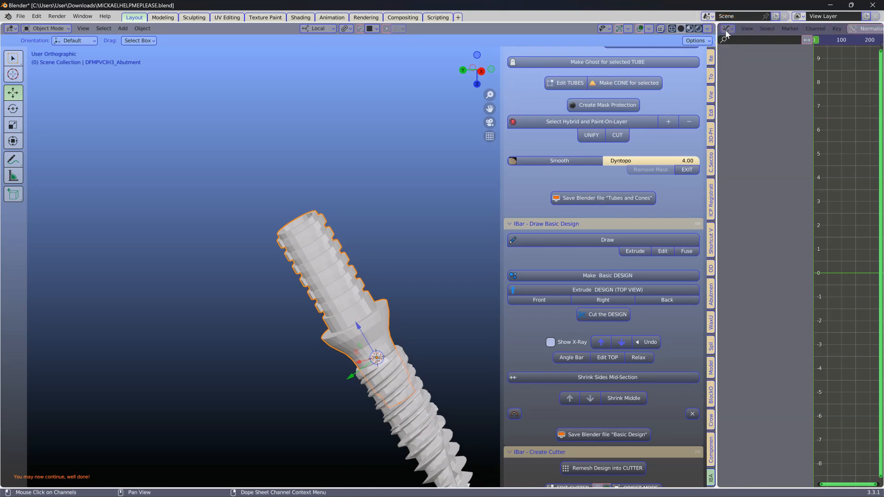
left_click(731, 30)
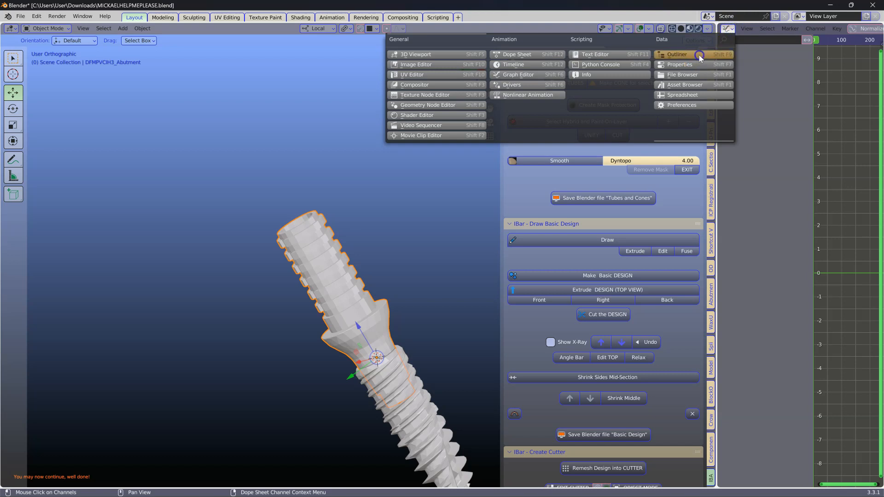
left_click(699, 54)
left_click_drag(716, 110, 851, 110)
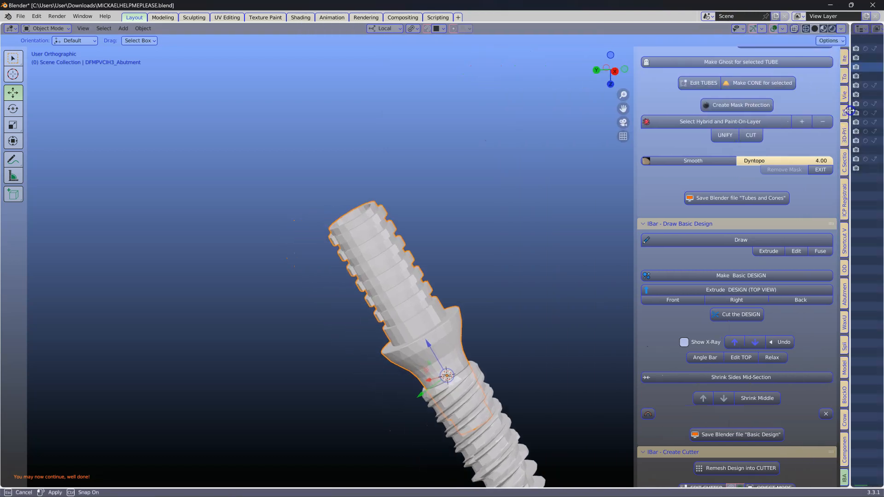
Send the implant abutment into its collection with the crown module's Implant Abutment Closure tools.
left_click(709, 223, "ctrl")
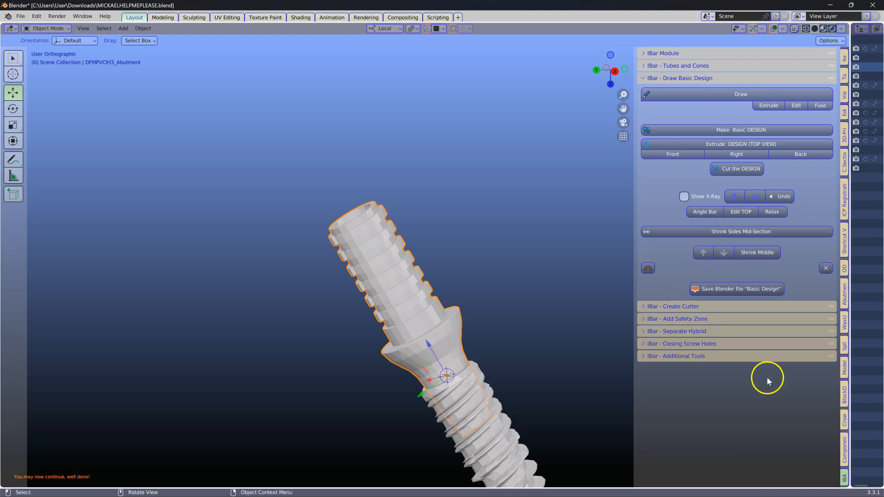
left_click(844, 421)
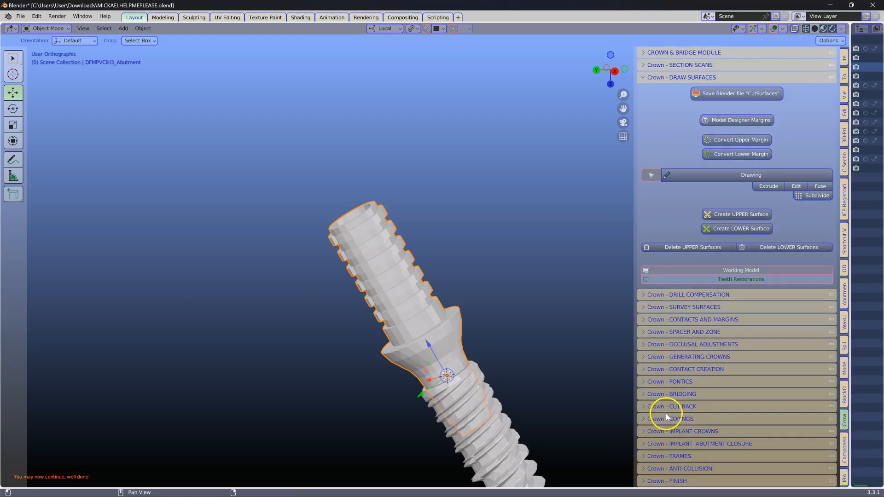
left_click(650, 444)
scroll(460, 323, "down", 3)
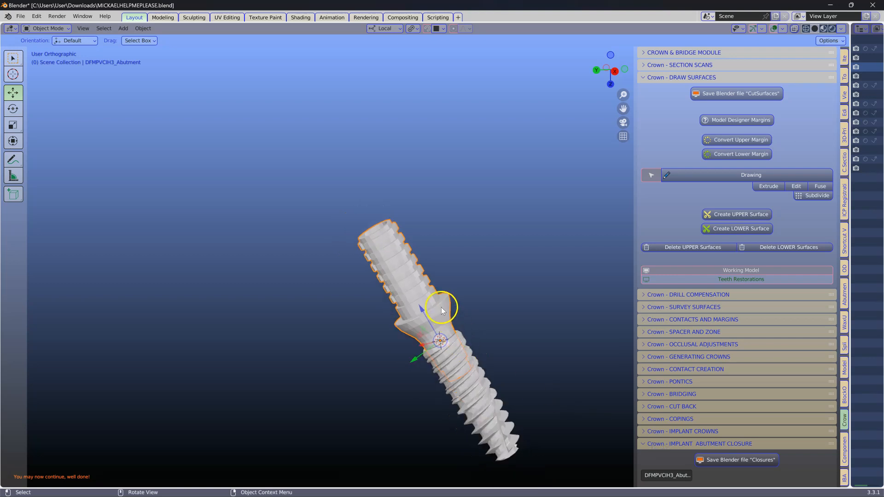
scroll(426, 323, "up", 5)
middle_click_drag(426, 309, 374, 278, "shift")
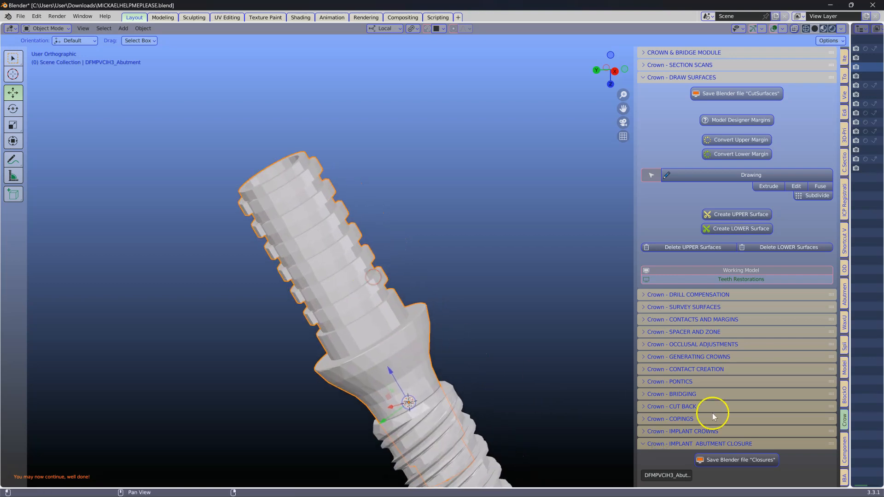
scroll(695, 411, "down", 5)
left_click(735, 393)
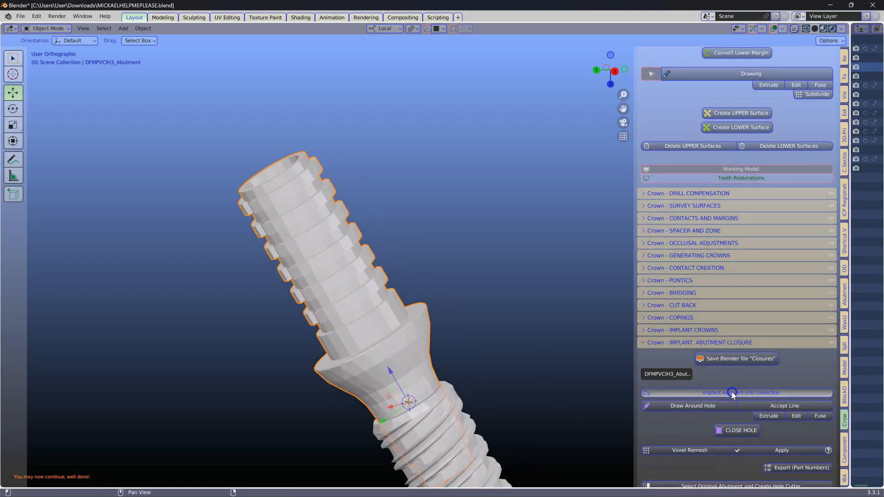
Place the 3D cursor on the rim of the blue abutment duplicate's open screw hole.
middle_click_drag(298, 291, 395, 280)
scroll(228, 279, "up", 1)
right_click(399, 280, "shift")
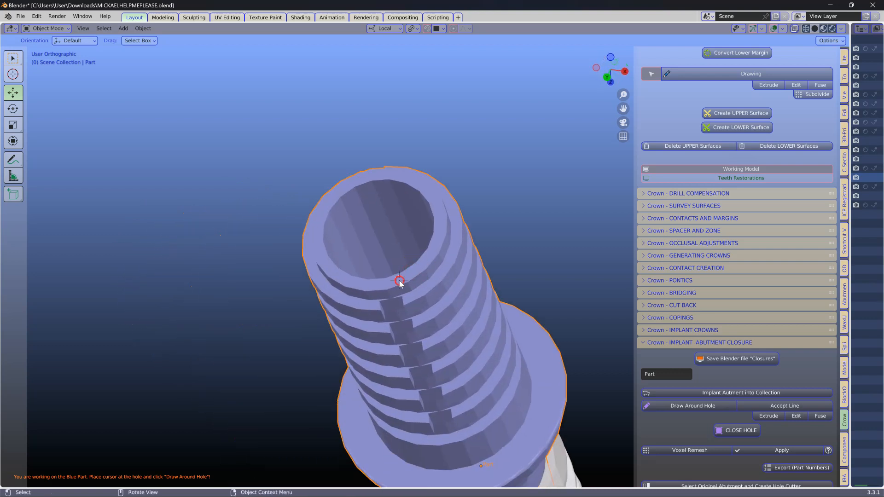
Draw a line around the abutment's screw hole with Draw Around Hole, extruding points along the rim back near the start.
left_click(700, 407)
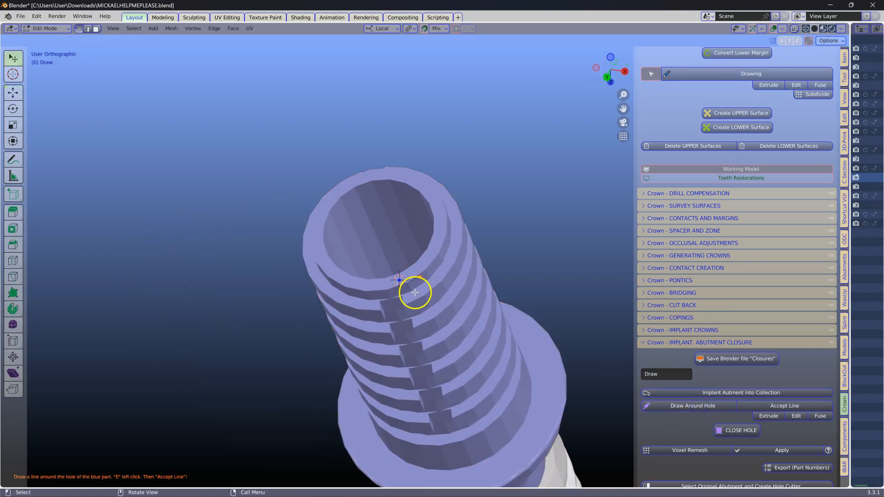
key("e")
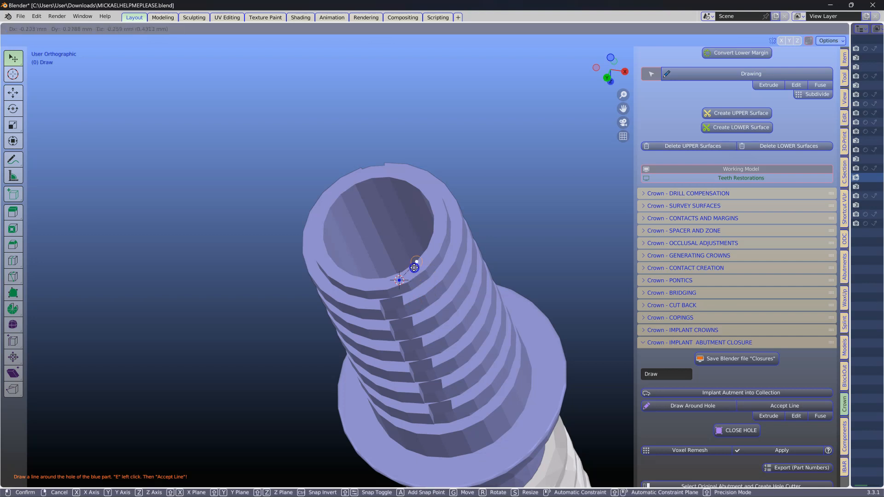
left_click(414, 271)
key("e")
left_click(436, 239)
key("e")
left_click(439, 215)
key("e")
left_click(428, 192)
key("e")
left_click(408, 178)
key("e")
left_click(380, 173)
key("e")
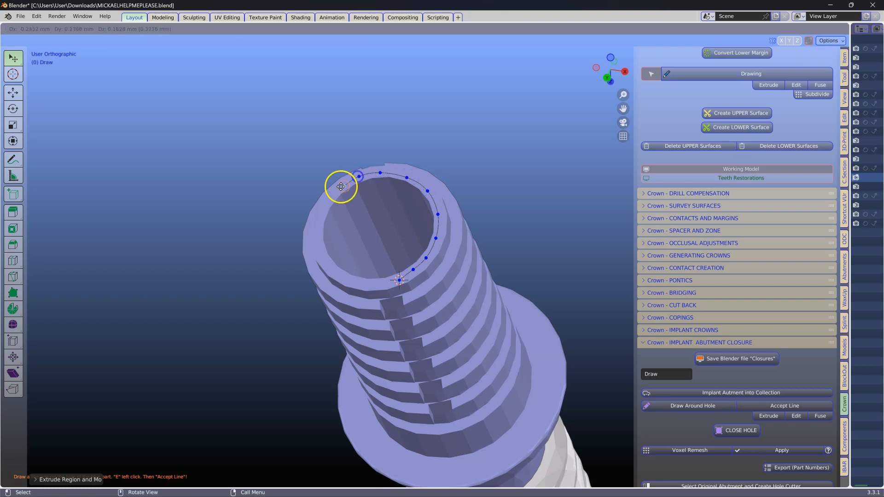
left_click(324, 210)
key("e")
left_click(321, 225)
key("e")
left_click(318, 248)
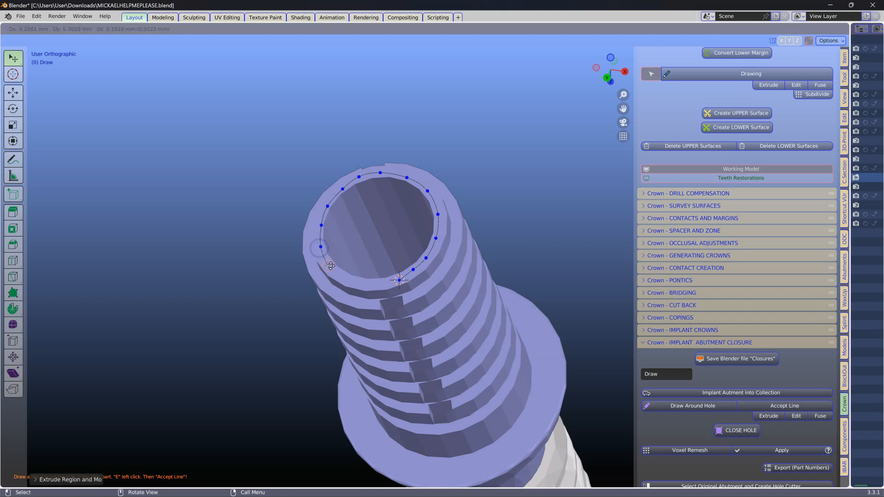
left_click(330, 266)
scroll(330, 267, "up", 3)
key("e")
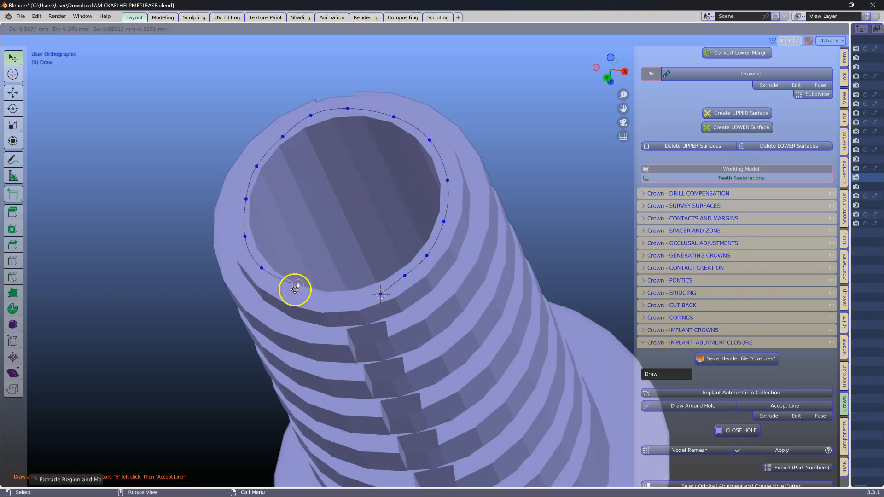
left_click(290, 295)
key("e")
left_click(316, 299)
key("e")
left_click(348, 298)
key("e")
left_click(362, 298)
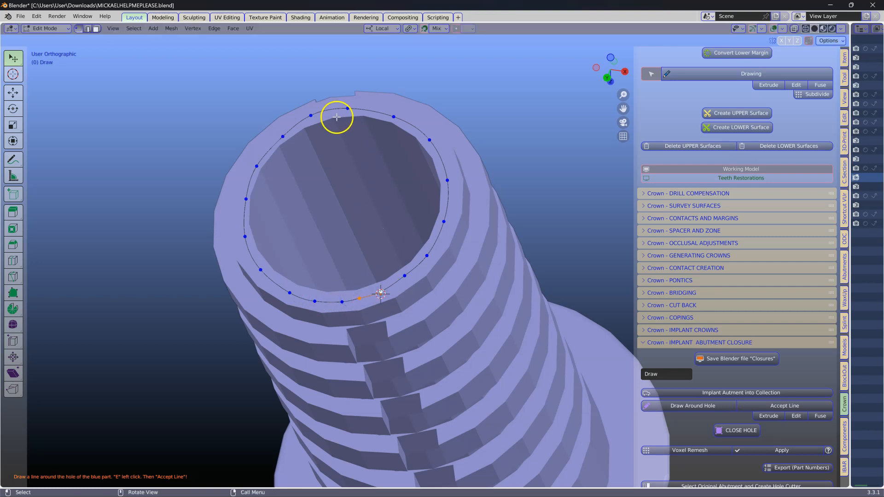
Reposition the line's points along the far side of the rim so they follow the hole's edge evenly.
left_click_drag(283, 136, 279, 146)
left_click_drag(311, 118, 336, 119)
left_click_drag(337, 117, 341, 108)
left_click_drag(306, 130, 273, 137)
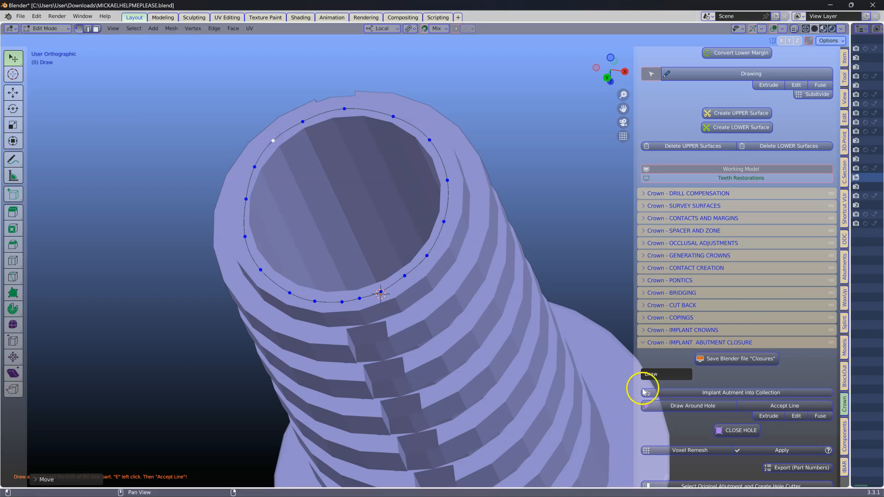
Accept the drawn line, close the abutment's screw hole with Close Hole, and inspect the cap.
left_click(789, 407)
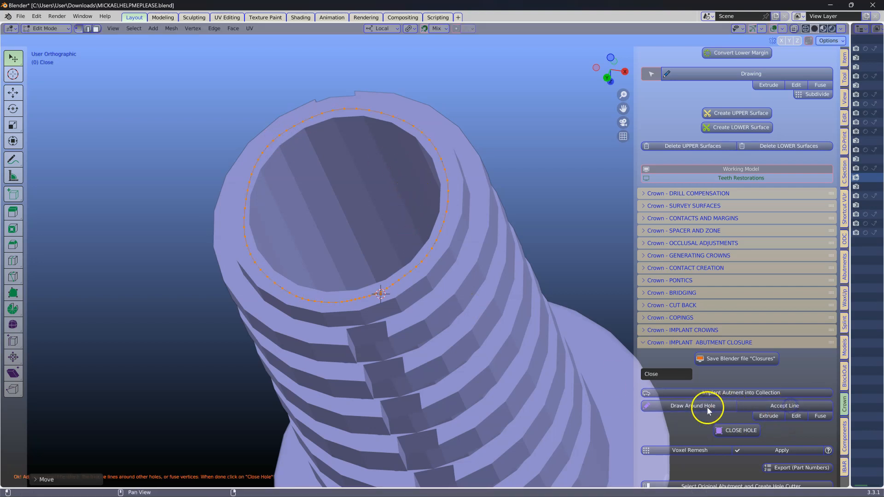
scroll(737, 382, "down", 3)
left_click(742, 375)
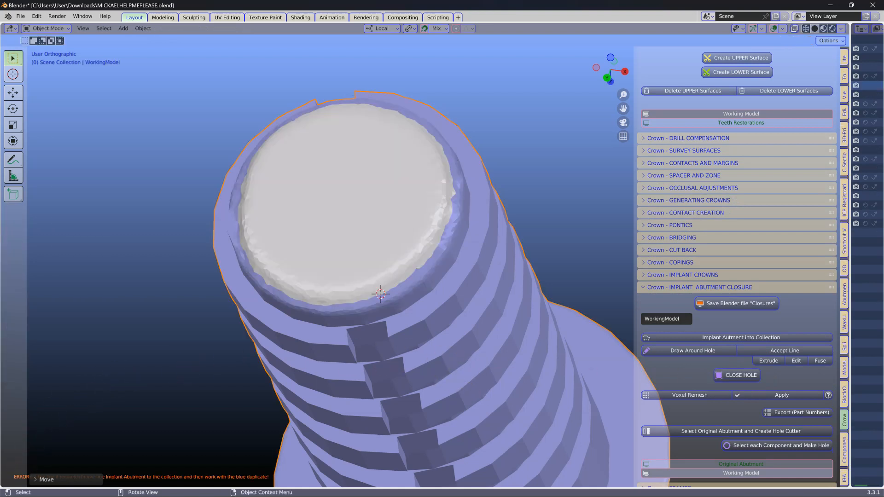
middle_click_drag(345, 300, 347, 317)
scroll(347, 317, "down", 3)
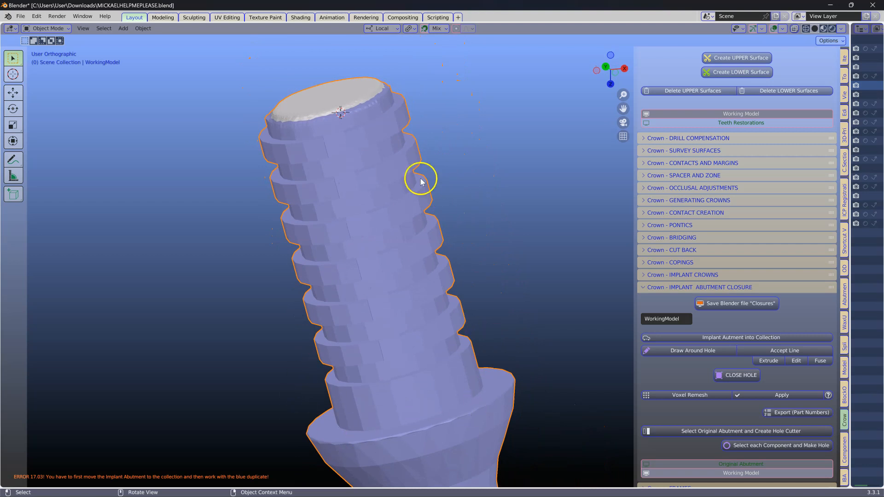
Move the closed abutment into the Working Models collection, then unhide the jaw model and move it there too.
middle_click_drag(346, 268, 360, 330)
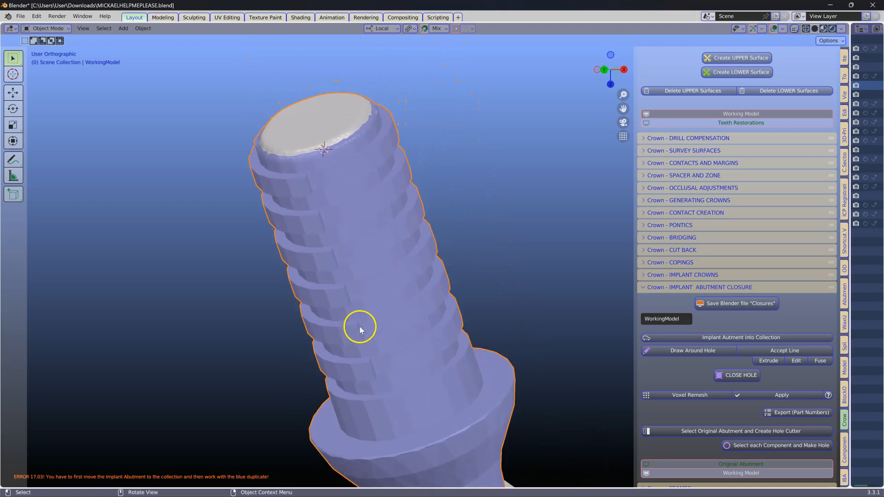
scroll(713, 211, "up", 8)
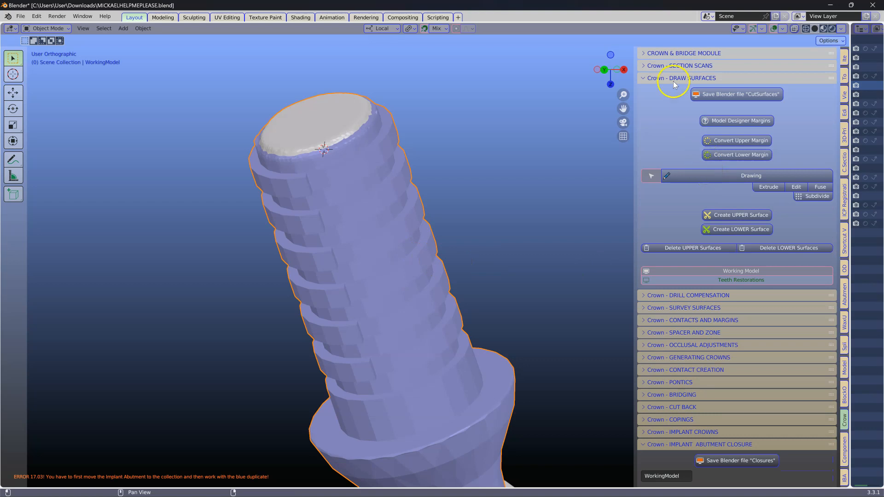
left_click(648, 53)
left_click(723, 129)
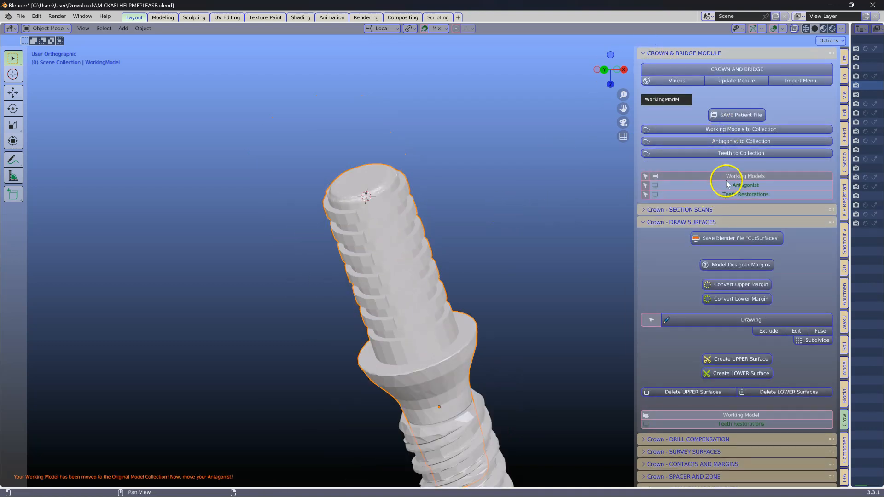
left_click(732, 177)
left_click(732, 178)
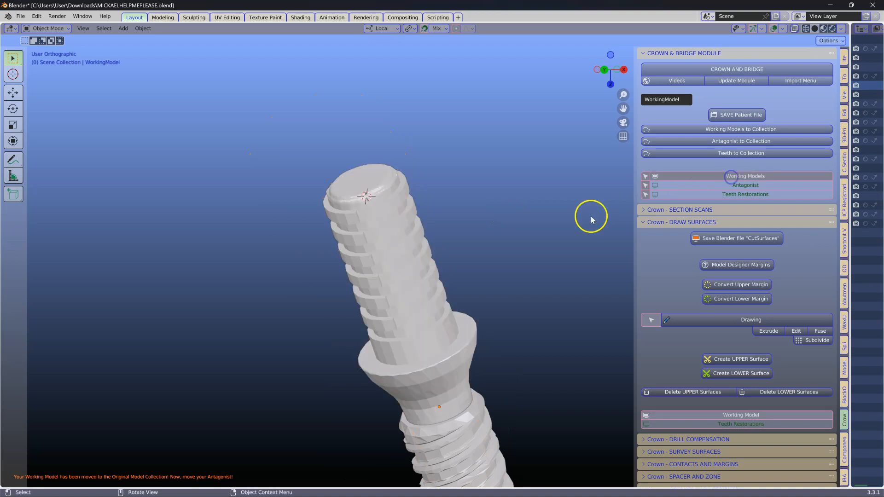
key("alt+h")
left_click(510, 266)
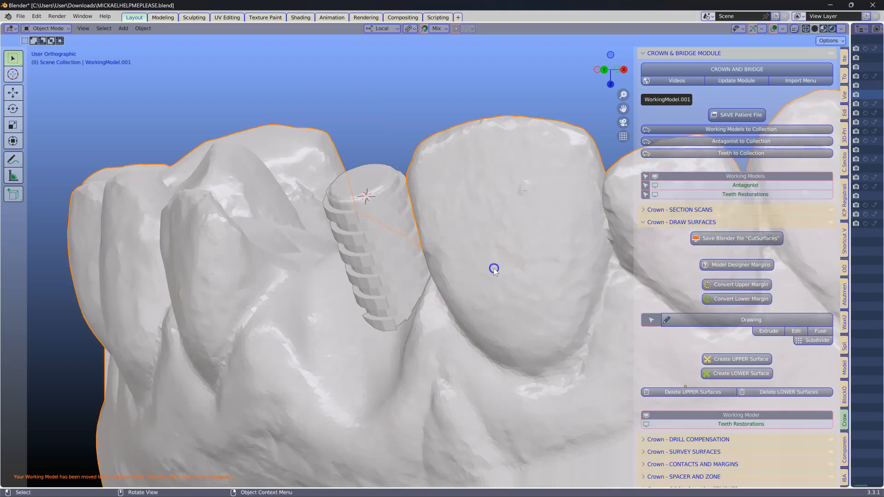
left_click(738, 129)
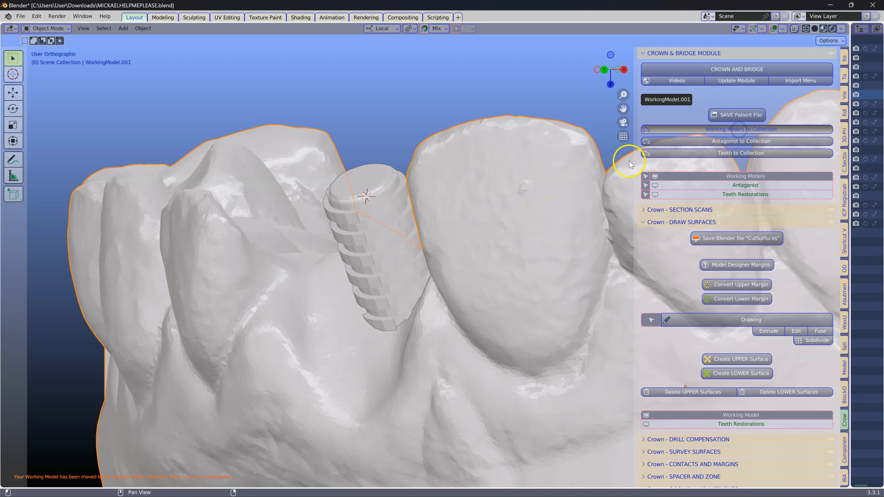
Hide the jaw model so that only the abutment and its implant are shown.
scroll(435, 234, "down", 2)
middle_click_drag(435, 235, 468, 247)
middle_click_drag(548, 249, 429, 254, "shift")
middle_click_drag(422, 285, 425, 279)
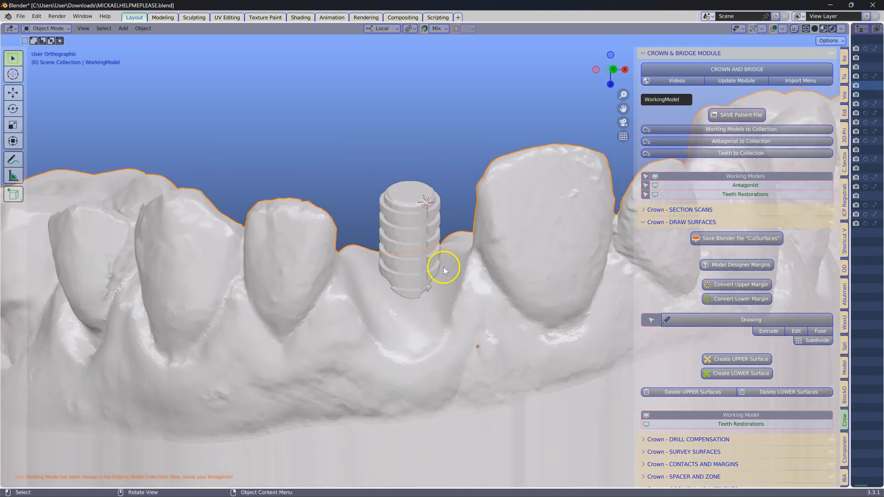
key("h")
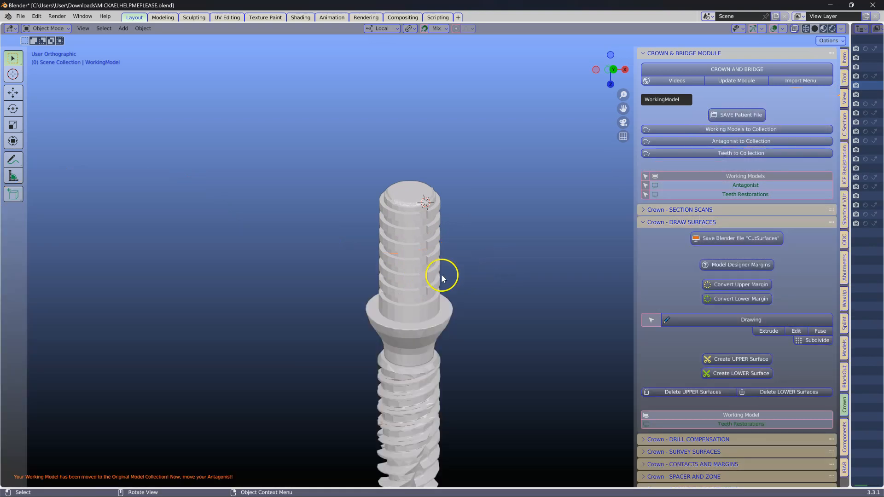
Select the abutment, place the 3D cursor on its shoulder edge, and start a margin line there with Drawing.
scroll(440, 277, "up", 3)
middle_click_drag(423, 323, 418, 263, "shift")
left_click(413, 304)
scroll(402, 319, "up", 3)
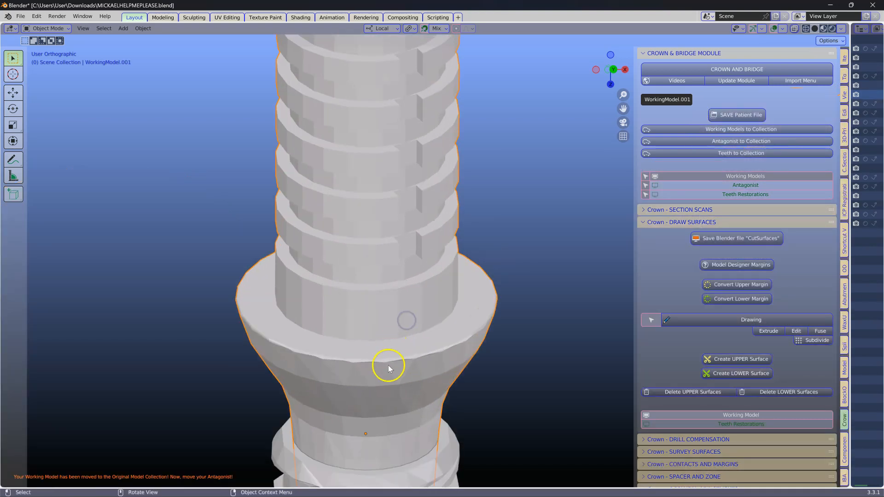
right_click(395, 362, "shift")
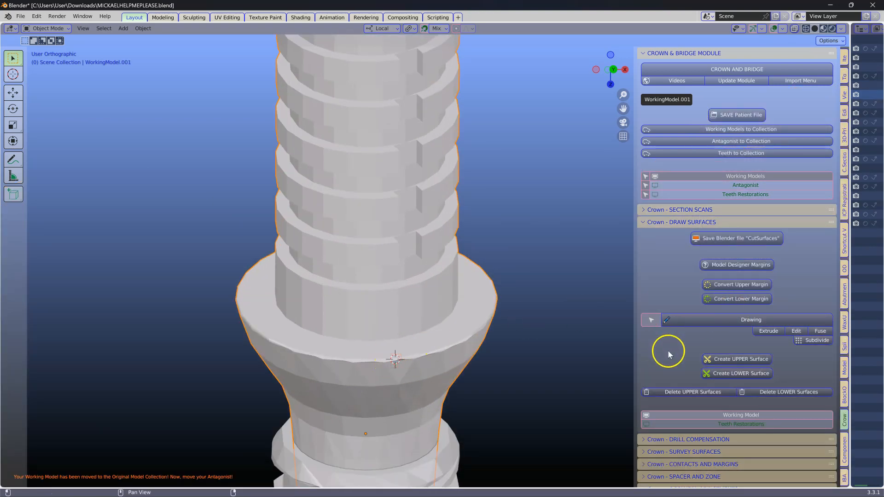
left_click(686, 322)
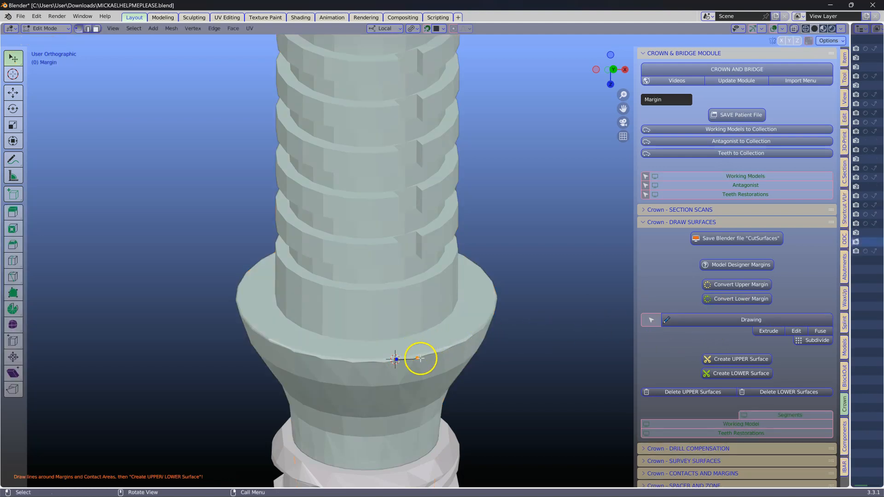
left_click(419, 356)
Set the snapping target to Vertex for drawing the margin line.
middle_click_drag(410, 103, 370, 227)
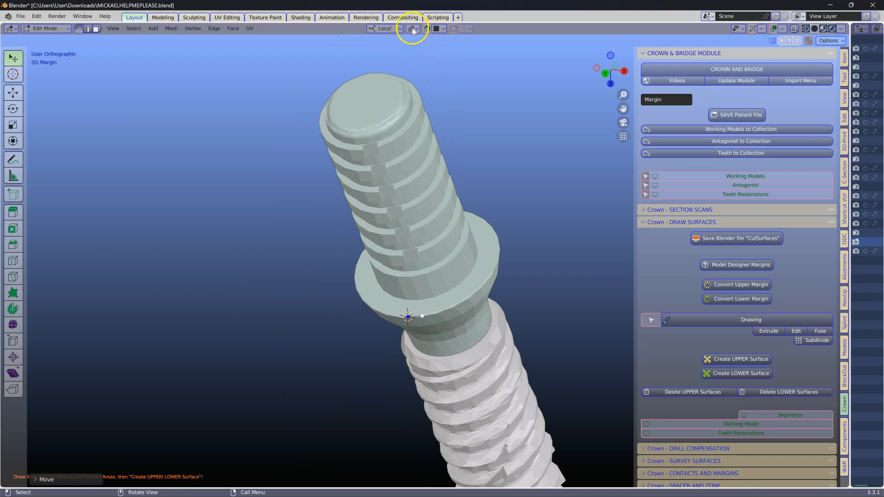
left_click(438, 29)
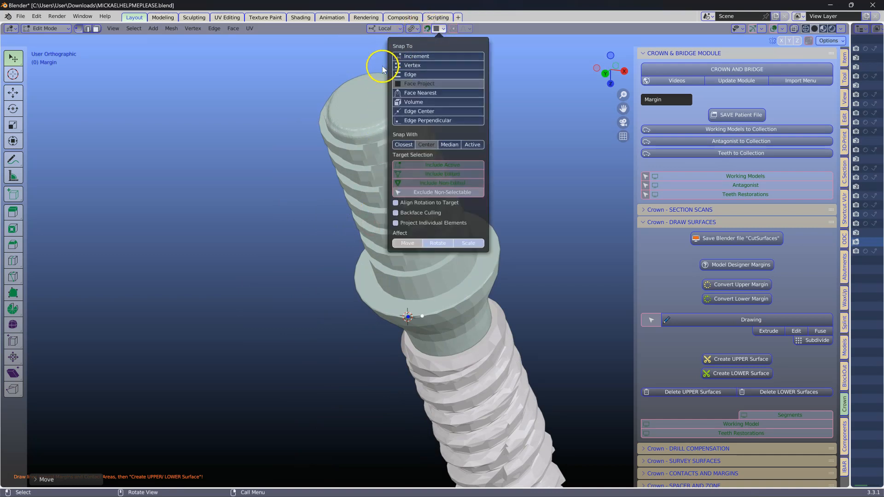
left_click(415, 65)
Extrude margin points from the starting point along the first side of the abutment's shoulder edge.
scroll(428, 330, "up", 2)
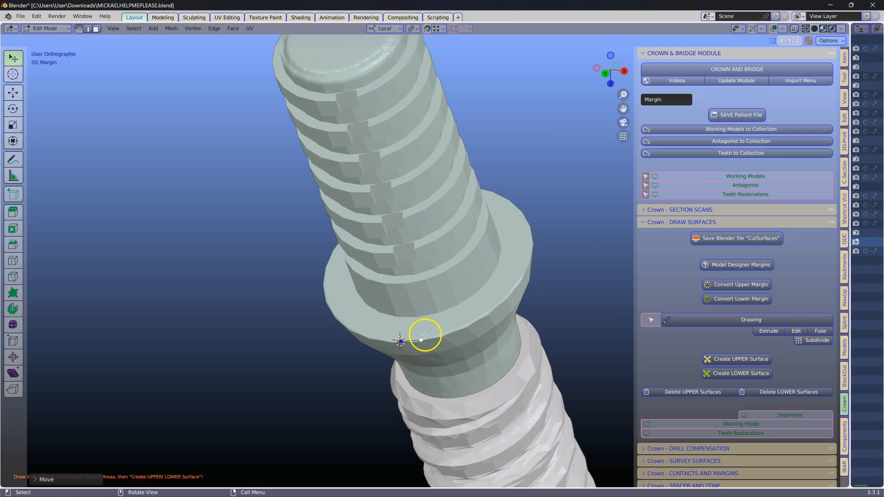
key("e")
left_click(450, 331)
key("e")
key("e")
left_click(501, 300)
left_click_drag(480, 318, 470, 320)
middle_click_drag(471, 320, 497, 310)
key("e")
left_click(526, 291)
key("e")
left_click(546, 272)
key("e")
left_click(558, 257)
key("e")
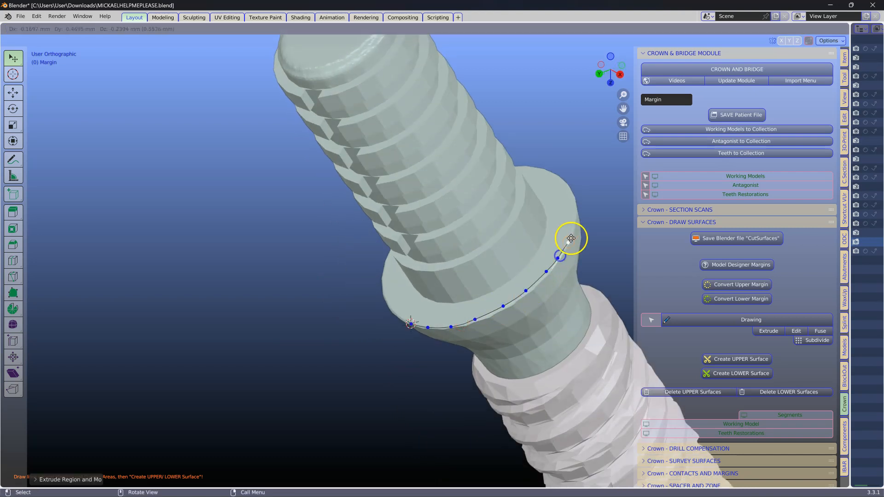
left_click(571, 237)
Continue extruding the margin line's points around the far side of the abutment's shoulder edge.
middle_click_drag(571, 238, 254, 356)
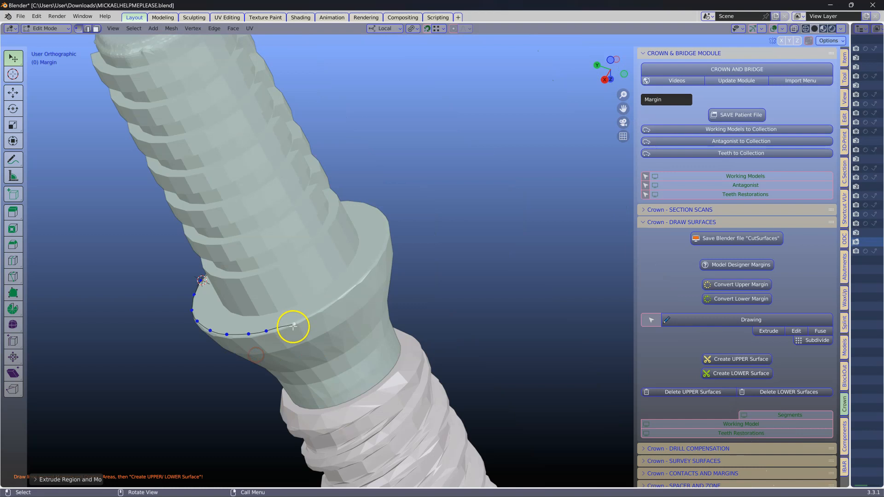
key("e")
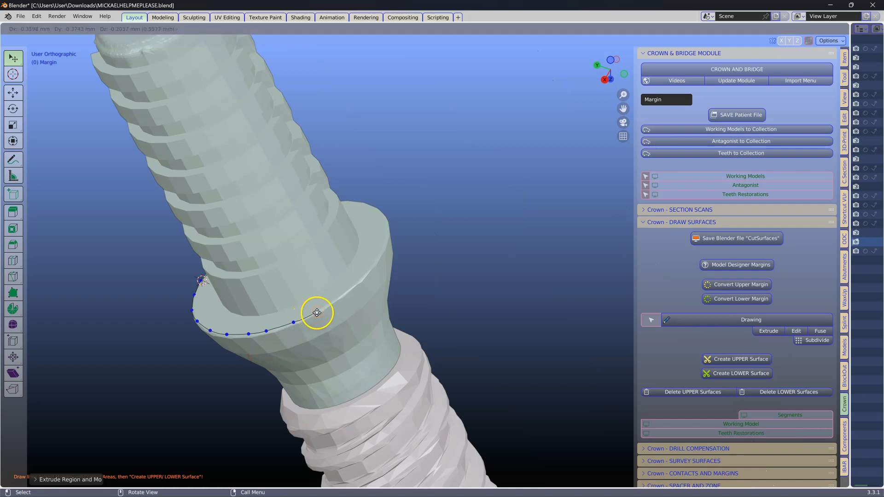
left_click(322, 308)
key("e")
left_click(348, 289)
left_click(369, 268)
key("e")
left_click(378, 257)
key("e")
left_click(386, 245)
middle_click_drag(386, 245, 289, 293)
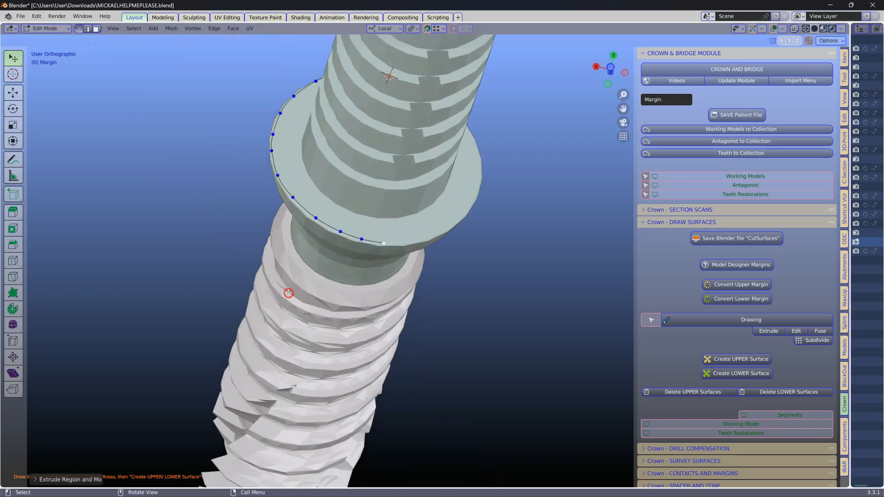
key("e")
left_click(415, 238)
key("e")
left_click(439, 231)
Extrude the margin line along the remaining shoulder edge until it ends right beside its starting point.
middle_click_drag(439, 231, 352, 178)
key("e")
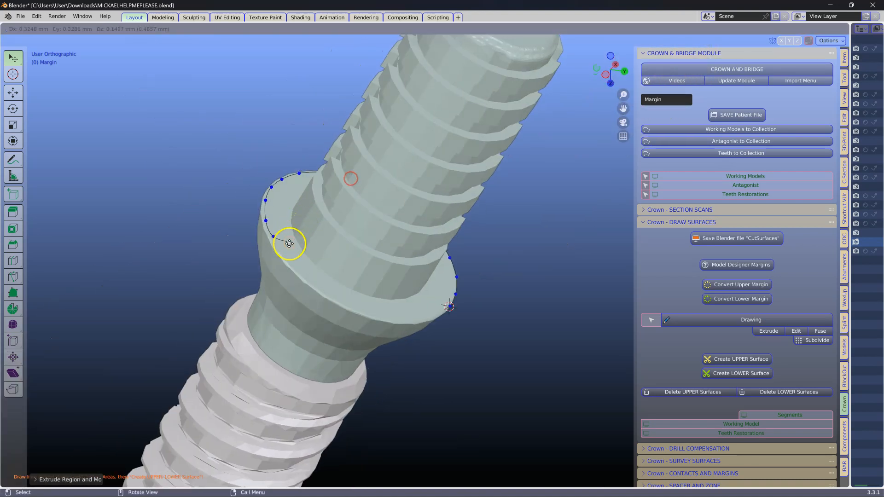
left_click(289, 261)
key("e")
left_click(307, 279)
key("e")
left_click(325, 295)
key("e")
left_click(348, 312)
key("e")
left_click(371, 315)
key("e")
left_click(413, 321)
mouse_move(414, 321)
middle_mouse_down()
mouse_move(424, 296)
mouse_move(431, 318)
middle_mouse_up()
key("e")
left_click(453, 327)
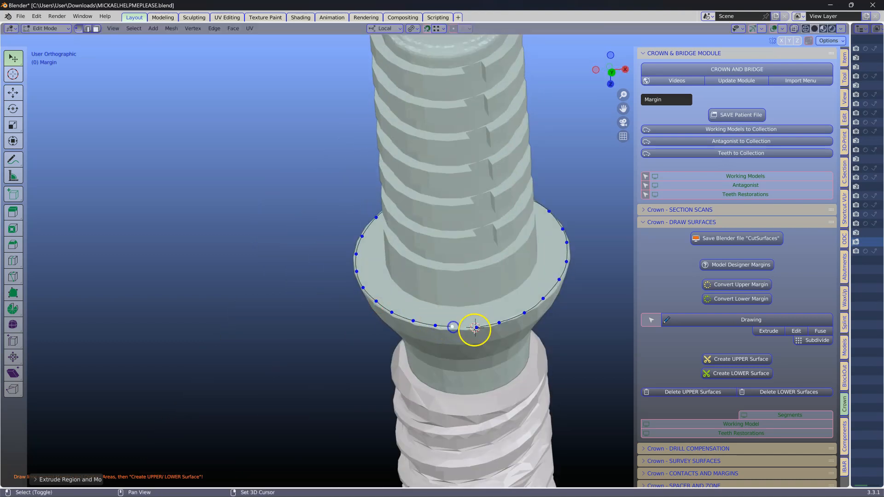
Join the margin line's ends and move the points near its start onto the shoulder edge.
key("e")
left_click(520, 309)
key("e")
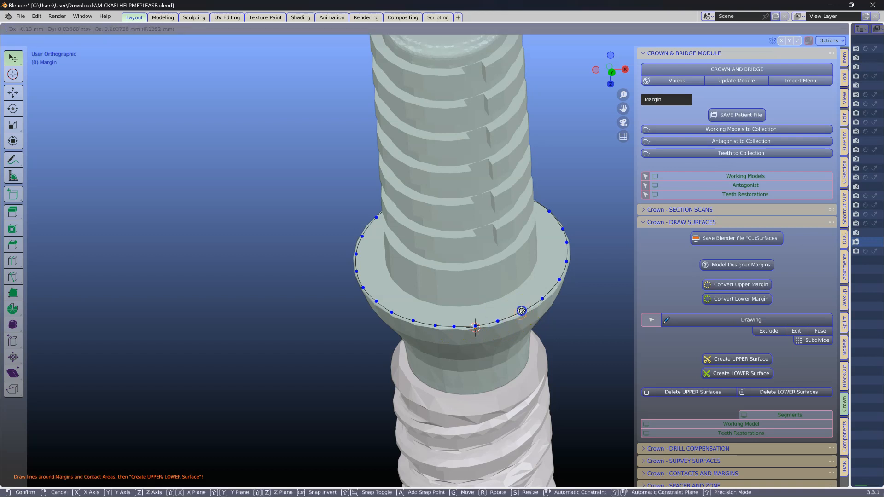
left_click(521, 311)
Create the upper surface from the abutment's closed margin line.
middle_click_drag(523, 251, 428, 267, "shift")
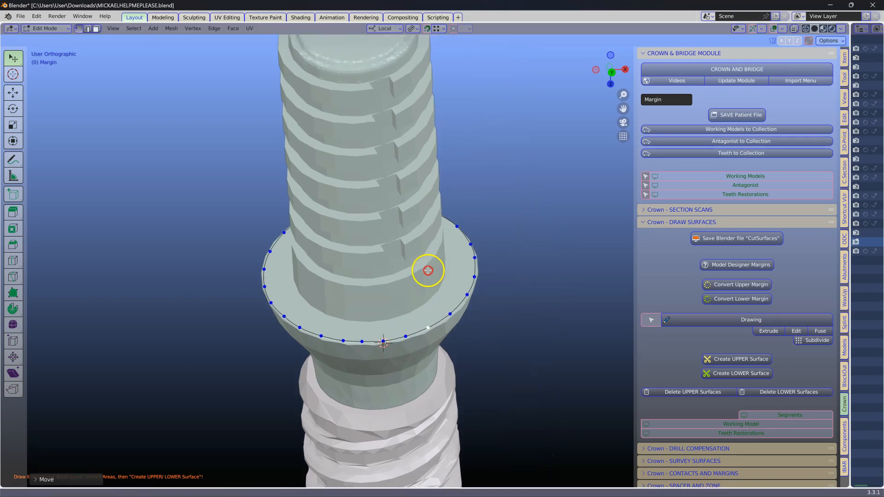
left_click(744, 361)
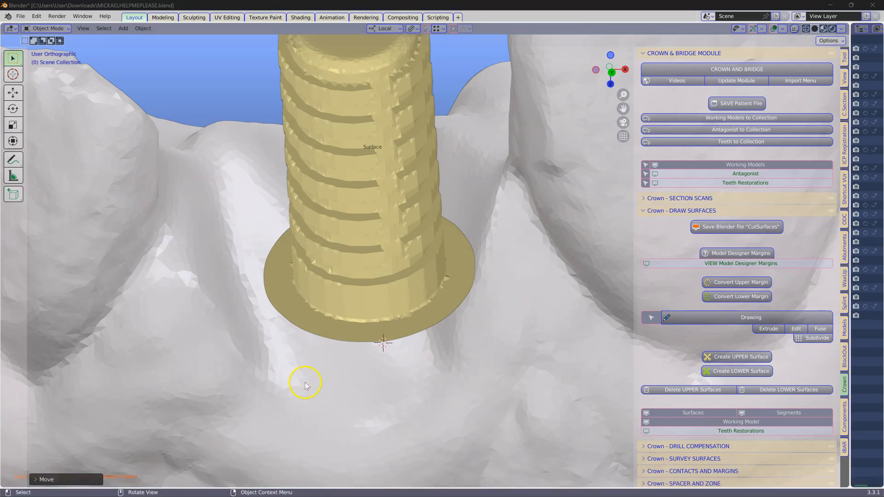
scroll(306, 382, "down", 3)
middle_click_drag(421, 303, 491, 261)
Start a contact-area line with Drawing low on the wide tooth beside the implant and extrude it up to the biting edge.
left_click(493, 262)
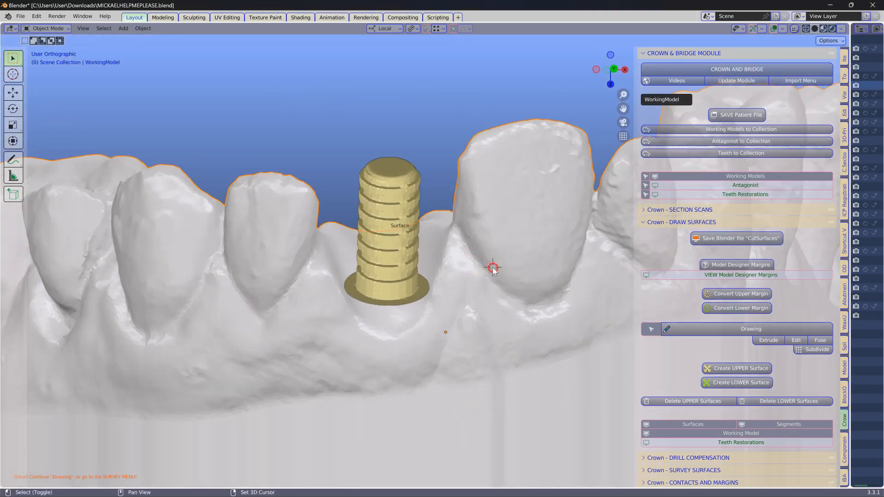
left_click(742, 329)
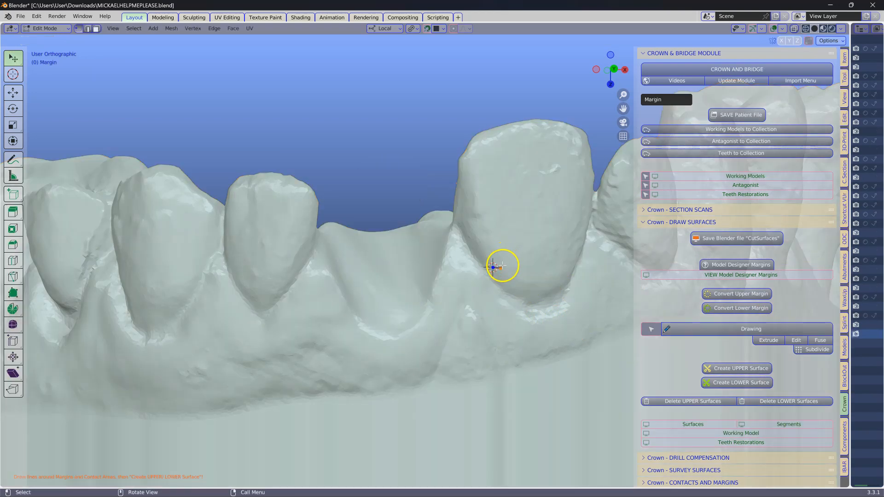
key("g")
left_click(506, 246)
key("e")
left_click(522, 211)
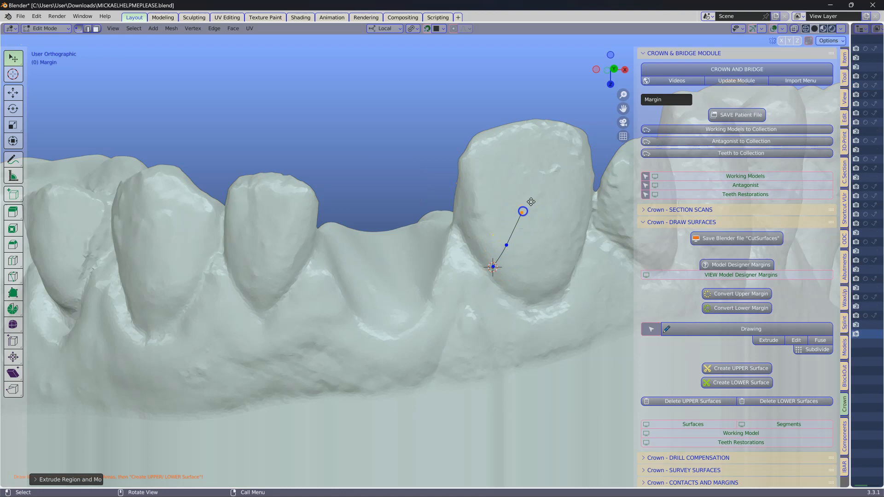
key("e")
left_click(546, 125)
Extend the contact line over the wide tooth's biting edge and down its inner side facing the implant.
middle_click_drag(546, 125, 416, 354)
key("e")
left_click(452, 262)
middle_click_drag(432, 278, 518, 291)
key("e")
left_click(441, 271)
key("e")
left_click(427, 297)
key("e")
left_click(407, 331)
key("e")
left_click(404, 362)
key("e")
left_click(440, 393)
Bring the wide tooth's contact line back to its start, join its ends, and leave Edit Mode.
middle_click_drag(477, 403, 430, 369)
key("e")
left_click(454, 400)
key("e")
left_click(467, 417)
key("e")
left_click(474, 435)
left_click(482, 439, "shift")
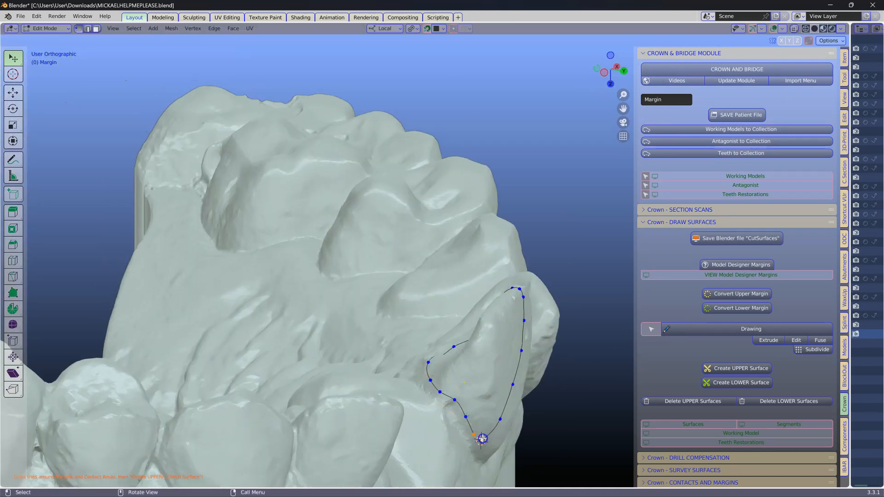
key("f")
scroll(474, 433, "down", 2)
middle_click_drag(465, 422, 400, 415)
key("Tab")
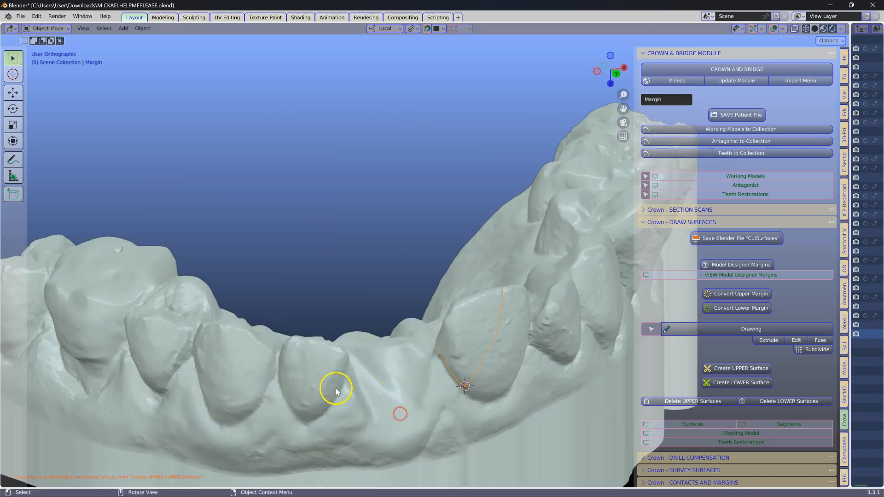
Start a contact line at the biting edge of the narrow tooth across the implant gap and extrude it down the front.
middle_click_drag(335, 389, 312, 384)
left_click(303, 346)
middle_click_drag(348, 359, 367, 307, "shift")
left_click(687, 328)
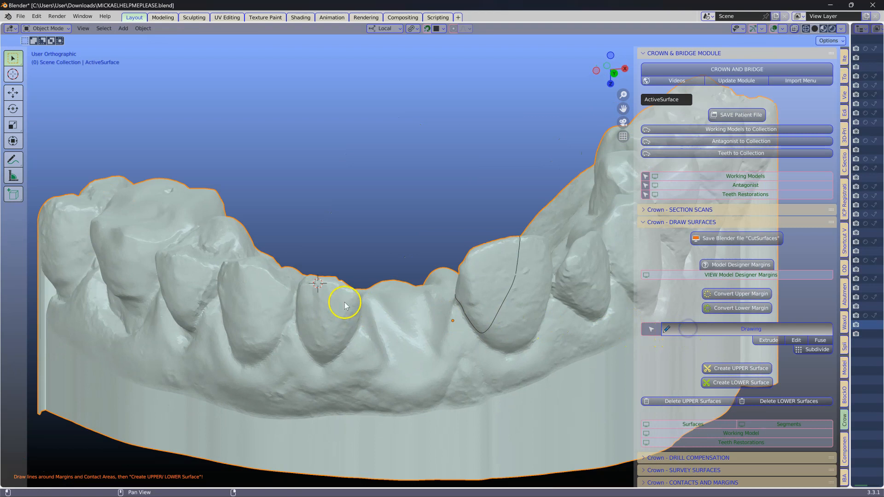
left_click(318, 283)
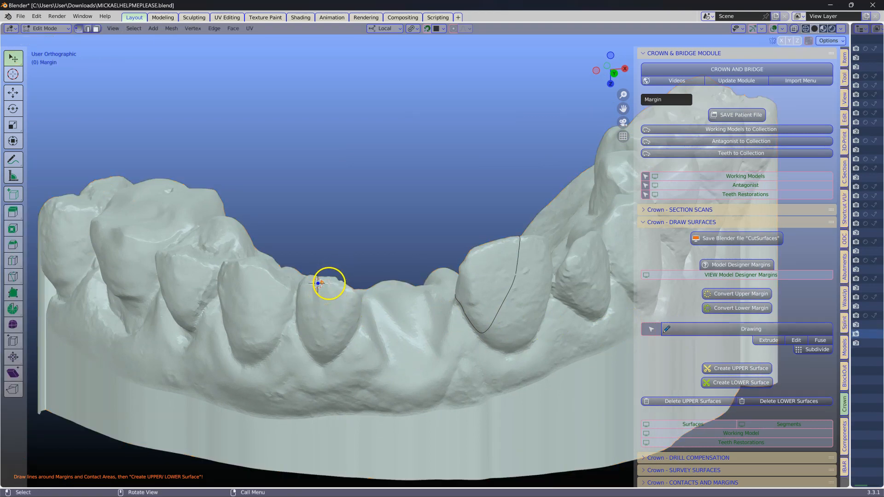
left_click_drag(318, 283, 320, 299)
left_click(323, 301)
key("e")
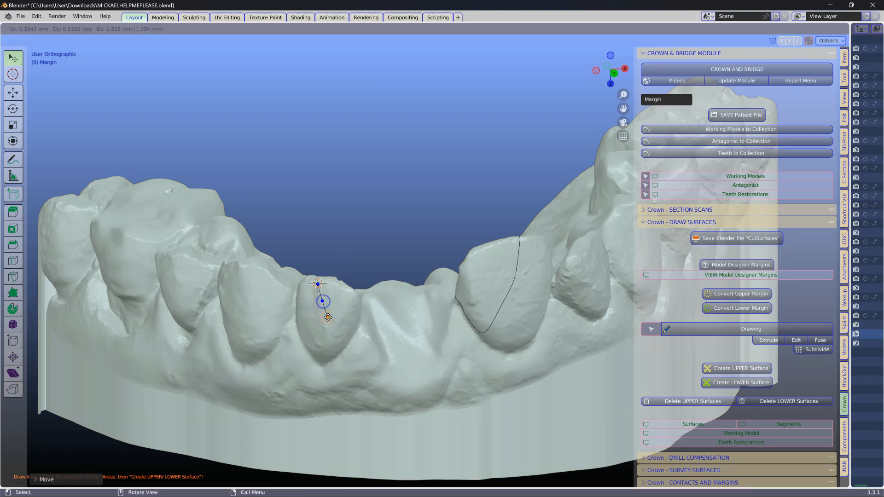
left_click(328, 316)
key("e")
left_click(337, 331)
Extrude the contact line around the narrow tooth's side facing the implant and onto its inner surface.
middle_click_drag(339, 332, 293, 341)
key("e")
left_click(351, 339)
key("e")
left_click(365, 332)
key("e")
left_click(377, 318)
middle_click_drag(377, 318, 338, 368)
key("e")
left_click(384, 305)
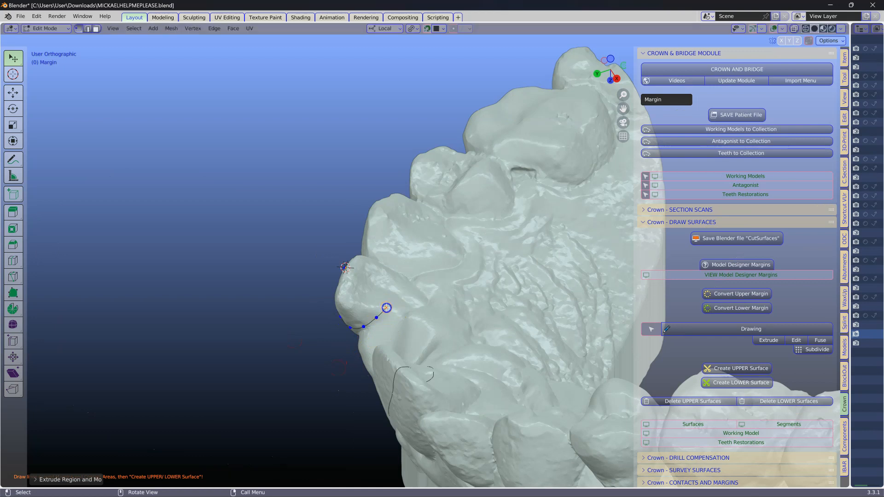
Close the narrow tooth's contact line along its biting edge and create upper surfaces from both contact lines.
key("e")
left_click(359, 273)
key("e")
left_click(354, 269)
middle_click_drag(353, 269, 343, 274)
left_click(344, 275, "shift")
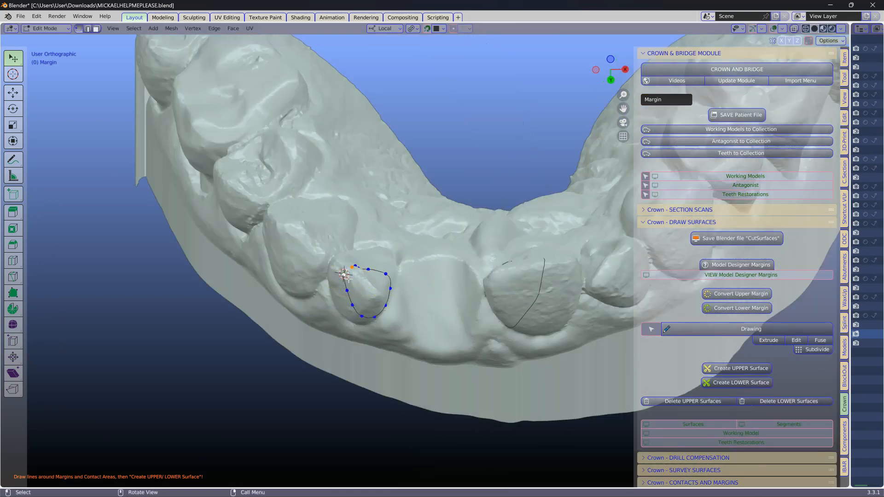
key("Tab")
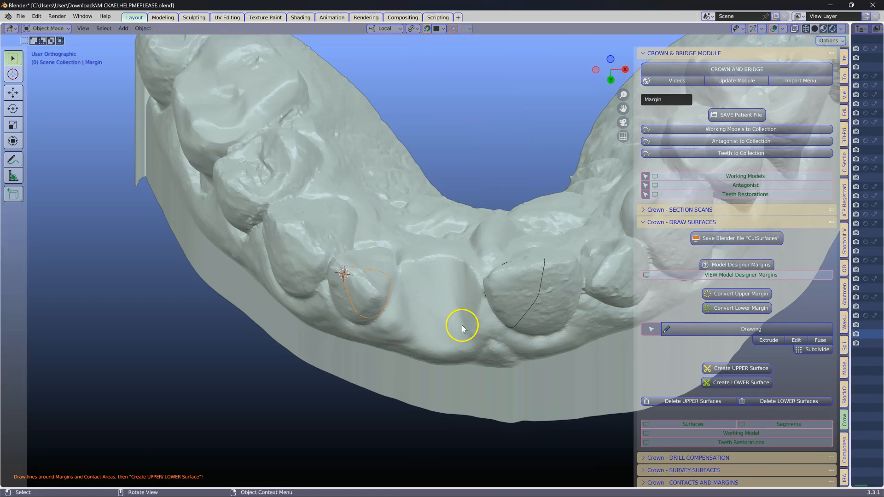
left_click(743, 369)
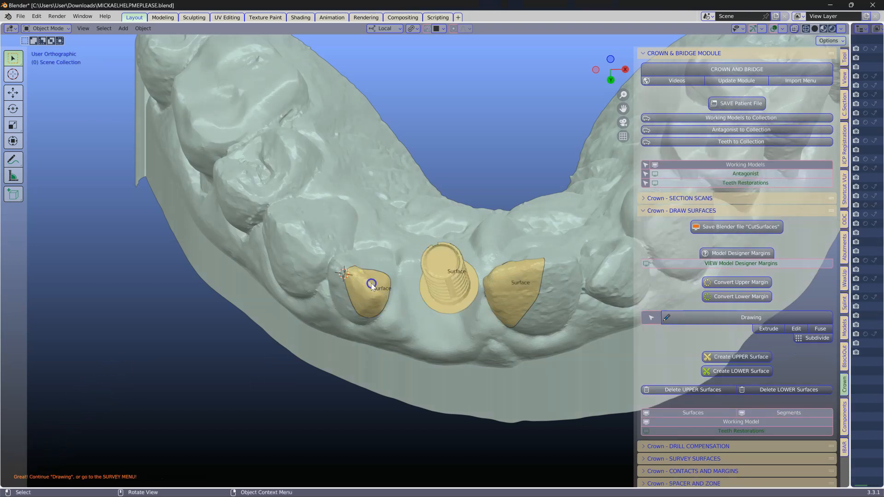
Select the abutment surface and both neighbouring contact surfaces and start the upper survey on them.
left_click(435, 265, "shift")
left_click(499, 277, "shift")
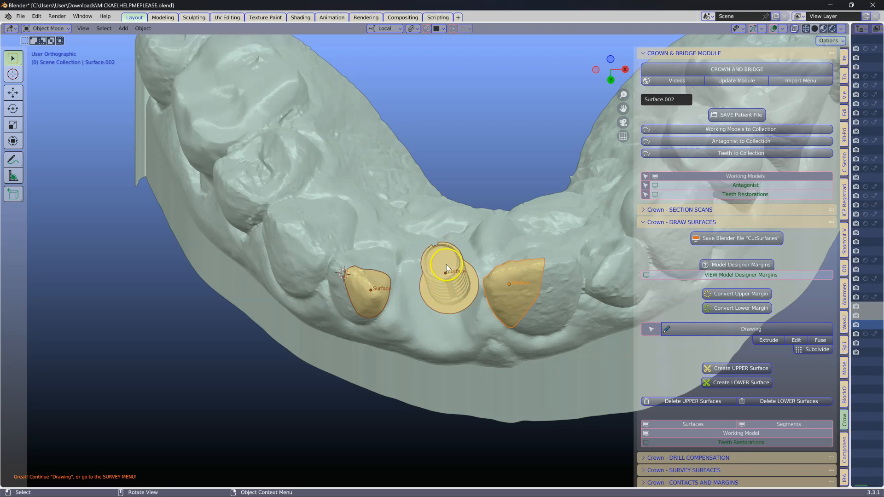
scroll(679, 374, "down", 3)
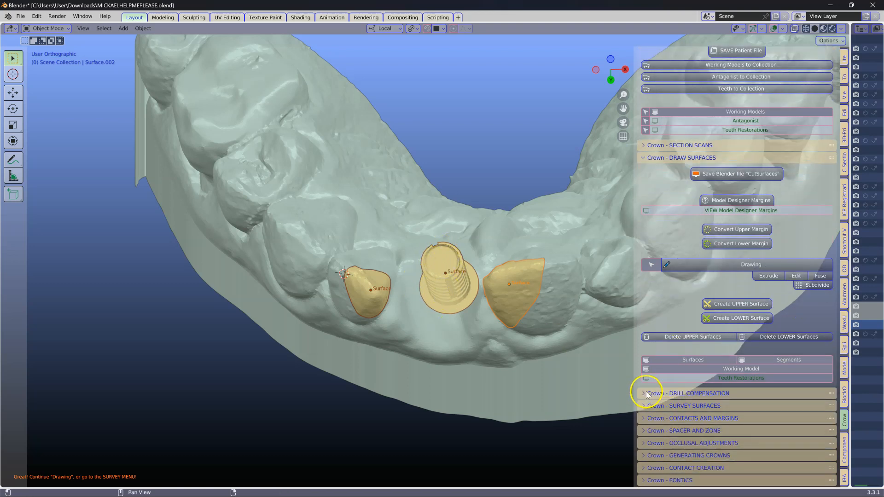
left_click(649, 406)
scroll(668, 391, "down", 3)
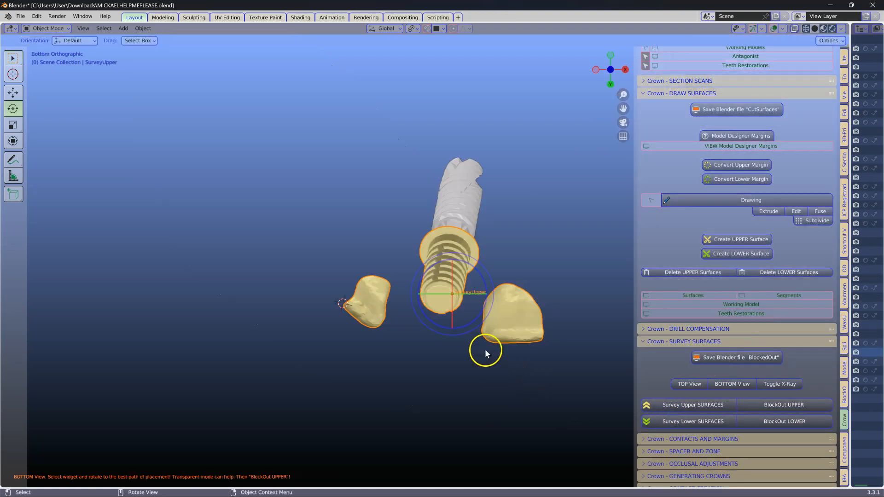
Rotate the survey widget so the path of placement runs straight down the abutment's axis and block out the upper surfaces.
scroll(485, 350, "up", 4)
left_click_drag(490, 352, 496, 329)
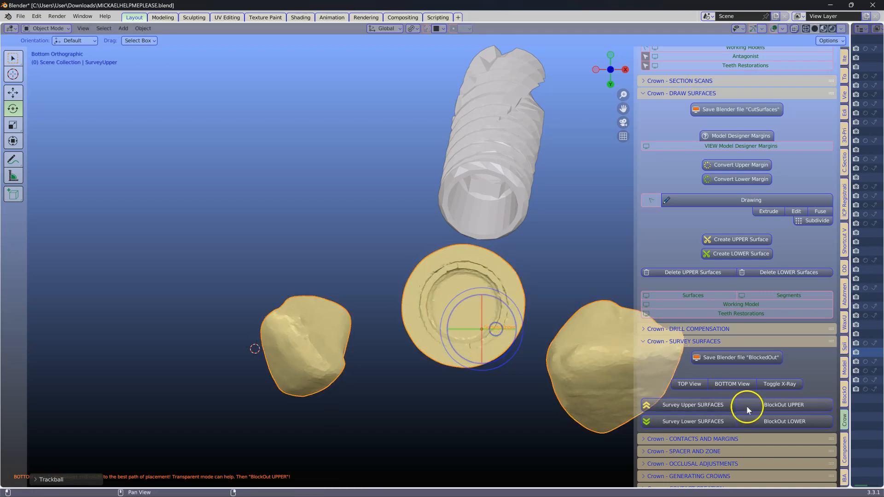
left_click(785, 407)
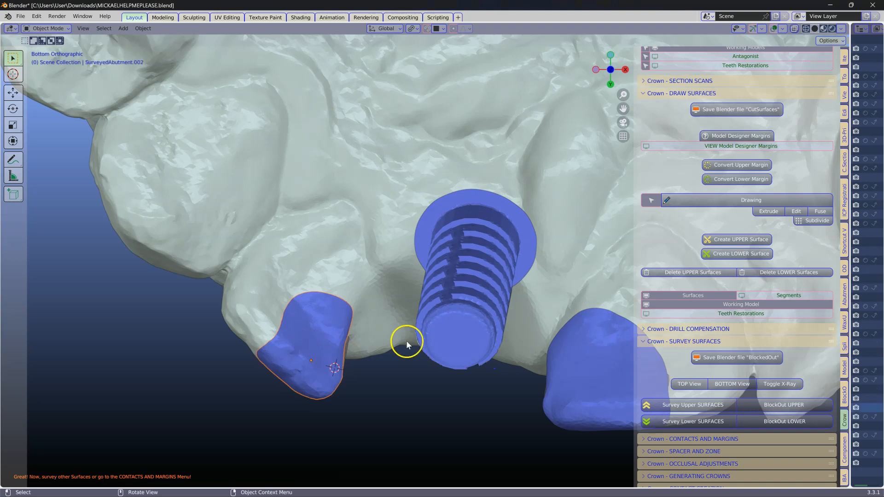
Name both neighbouring surfaces as upper contacts and add a 0.2 support margin to the blue abutment.
left_click(595, 353)
scroll(661, 418, "down", 2)
left_click(660, 413)
scroll(662, 401, "down", 4)
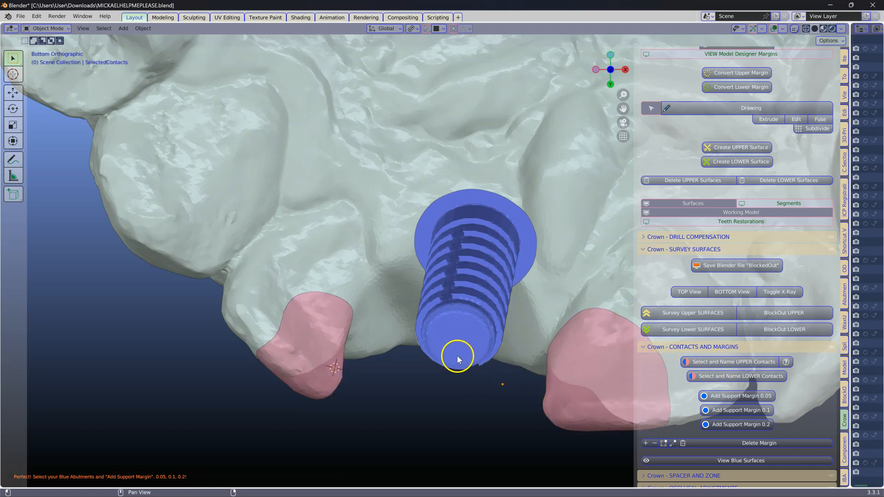
left_click(467, 323)
left_click(746, 425)
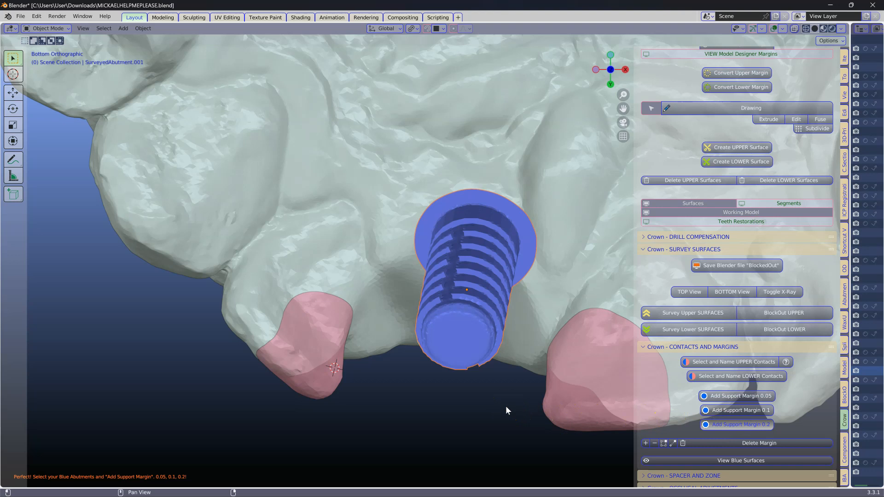
Give the abutment with margin a spacer of 0.2 mm thickness and a safety zone of 1 mm, accepting both.
left_click(450, 332)
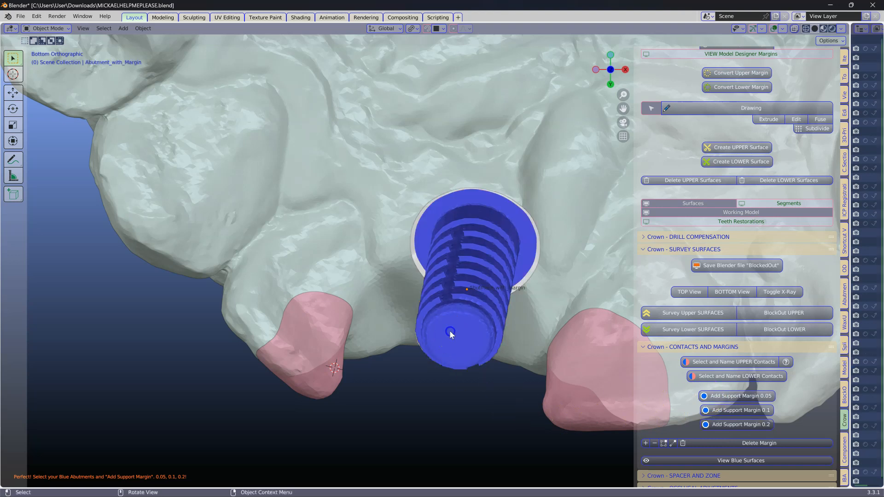
scroll(654, 359, "down", 5)
left_click(646, 356)
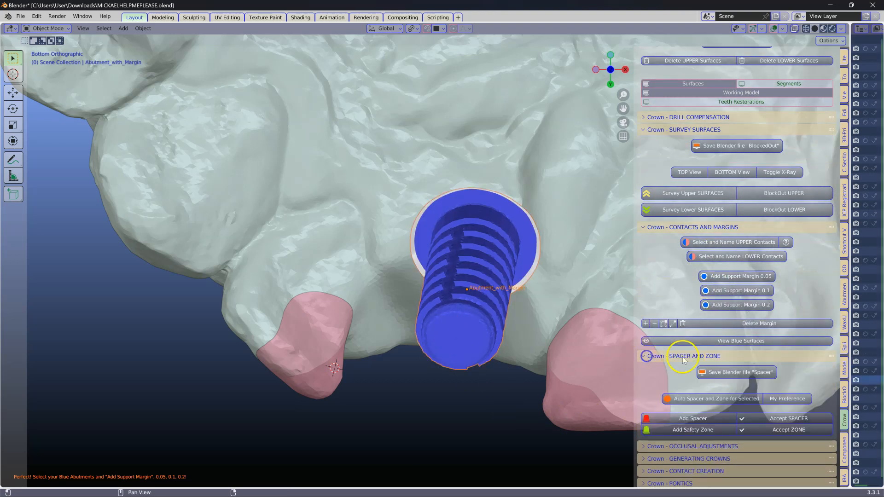
scroll(683, 360, "down", 3)
left_click(681, 363)
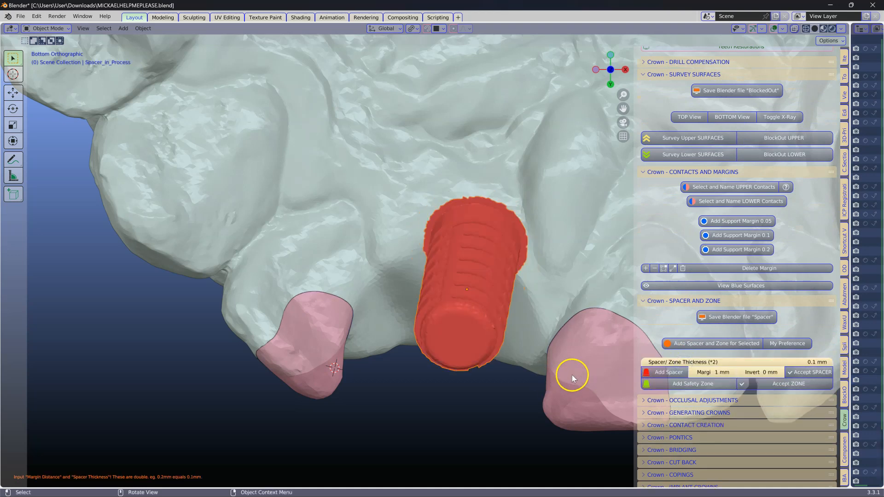
left_click(801, 363)
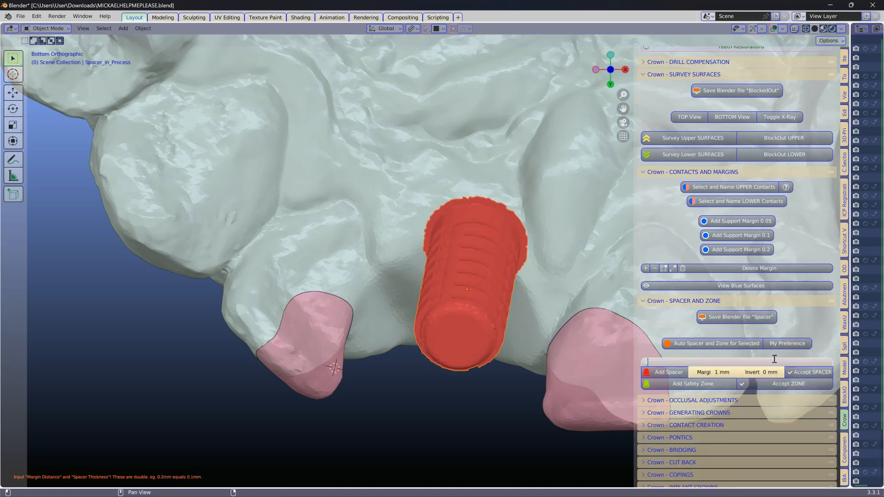
type("0.2")
left_click(810, 355)
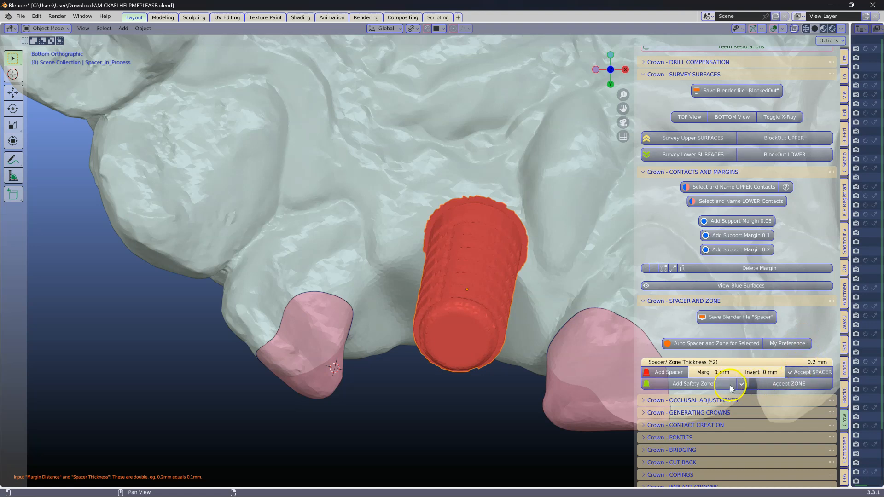
left_click(809, 372)
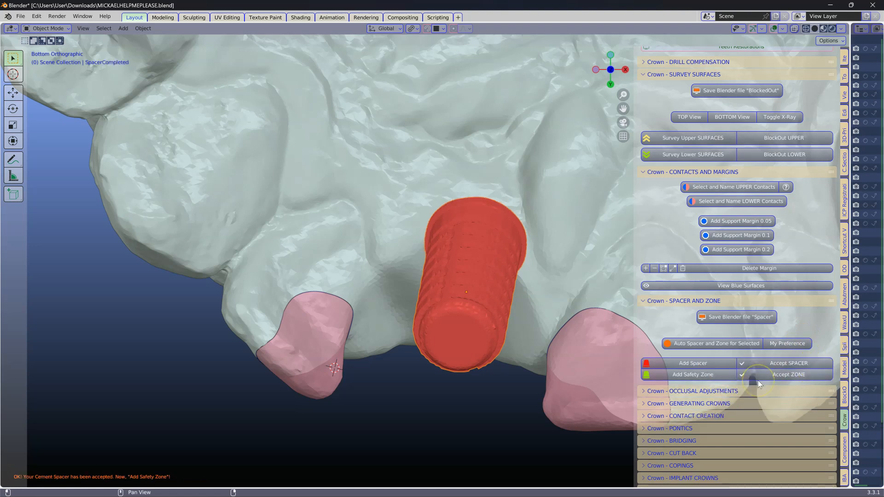
left_click(653, 375)
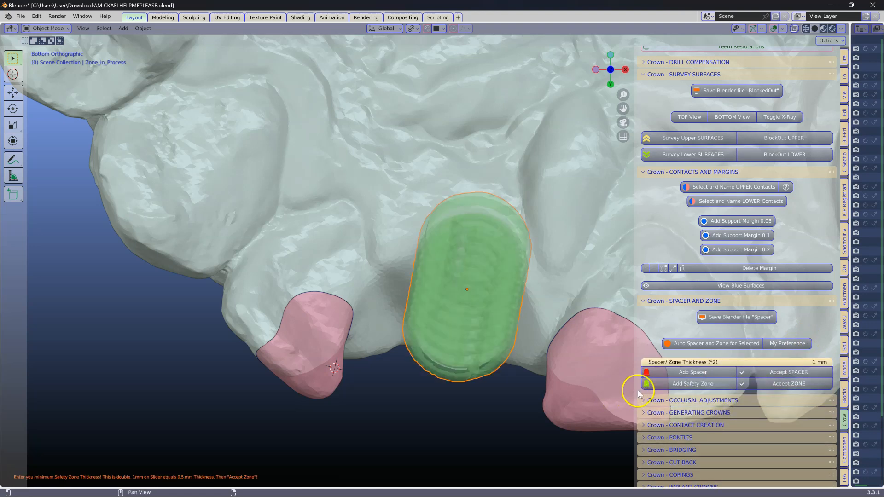
left_click(773, 384)
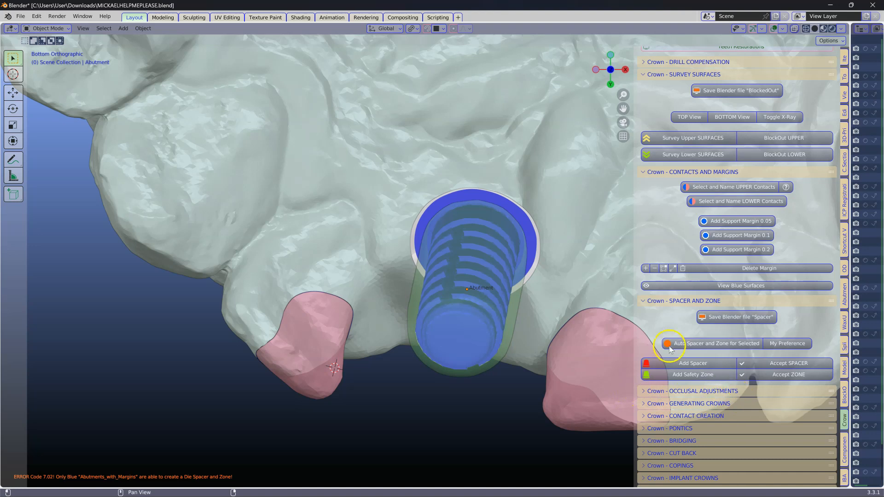
Open the crown generation tools and display the restoration tooth in the implant gap, viewed from the front.
left_click(645, 391)
left_click(645, 392)
left_click(648, 404)
scroll(689, 388, "down", 1)
scroll(688, 391, "down", 5)
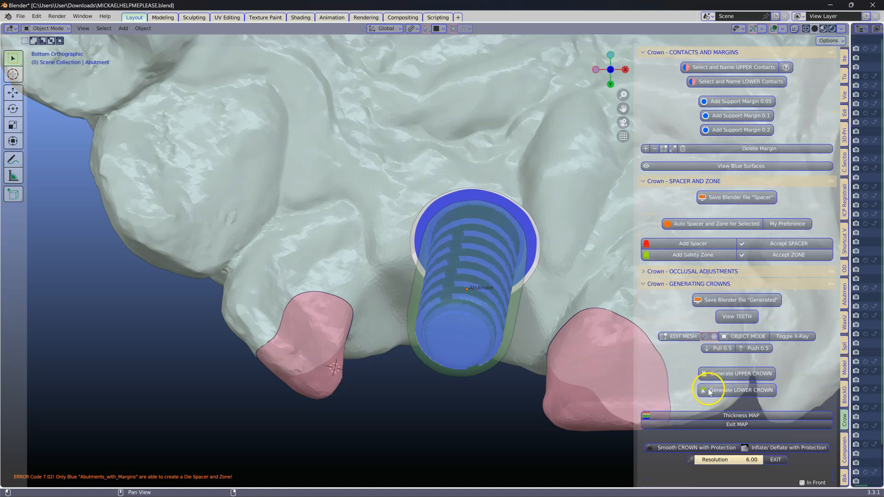
scroll(507, 358, "down", 2)
middle_click_drag(507, 359, 483, 257)
scroll(468, 389, "down", 1)
left_click(468, 389)
middle_click_drag(468, 389, 452, 239)
scroll(455, 286, "up", 2)
scroll(452, 239, "down", 2)
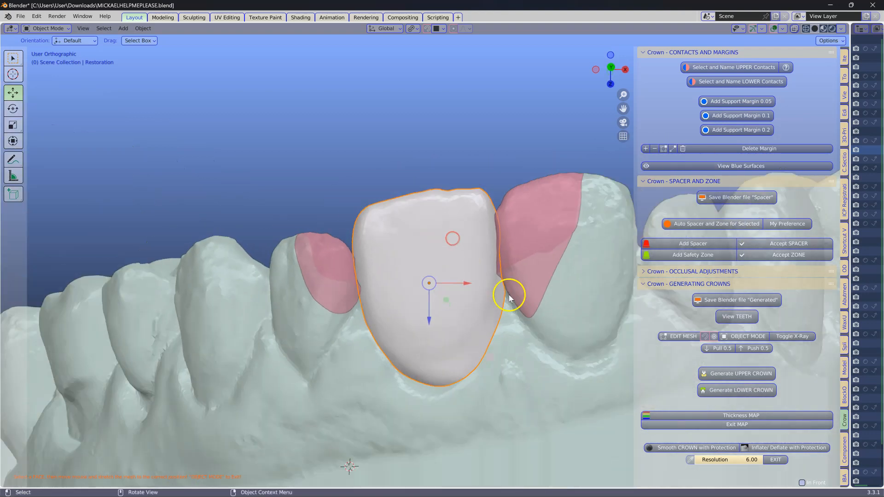
left_click(532, 341)
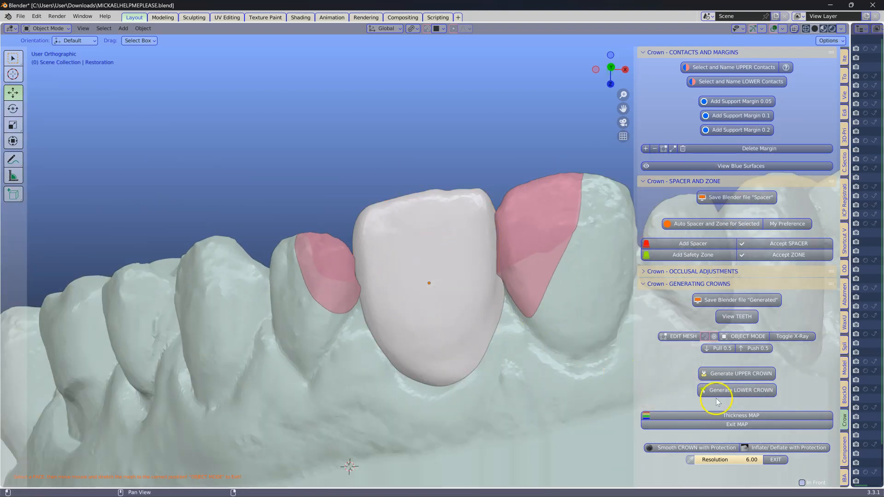
Examine the restoration's fit between the neighbouring teeth with the upper segments hidden and shown.
scroll(734, 430, "down", 4)
left_click(737, 419)
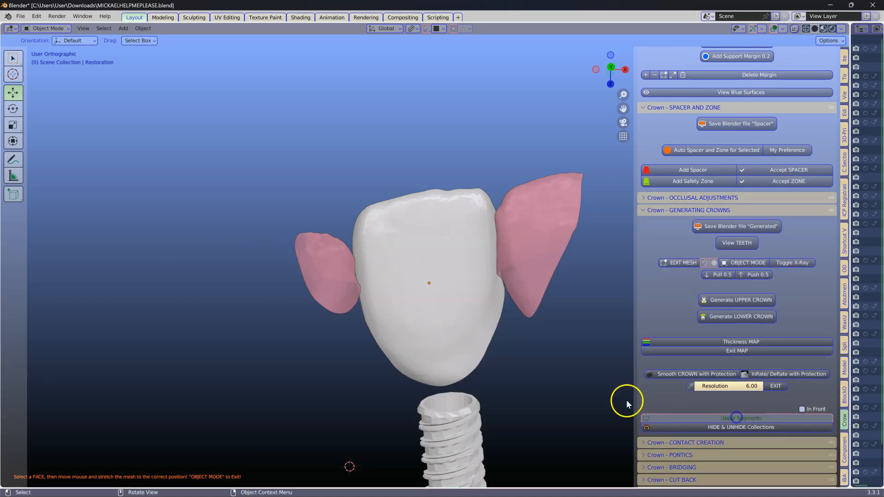
left_click(738, 419)
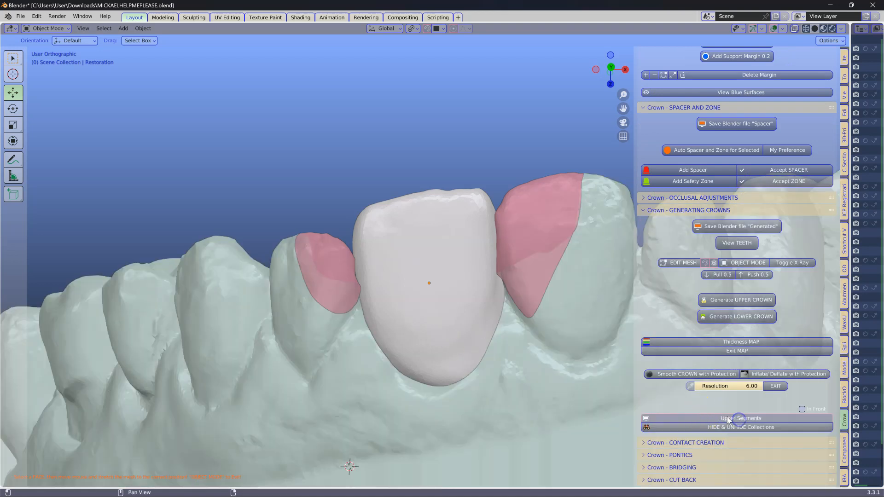
scroll(486, 347, "down", 1)
left_click(518, 345)
left_click(546, 298)
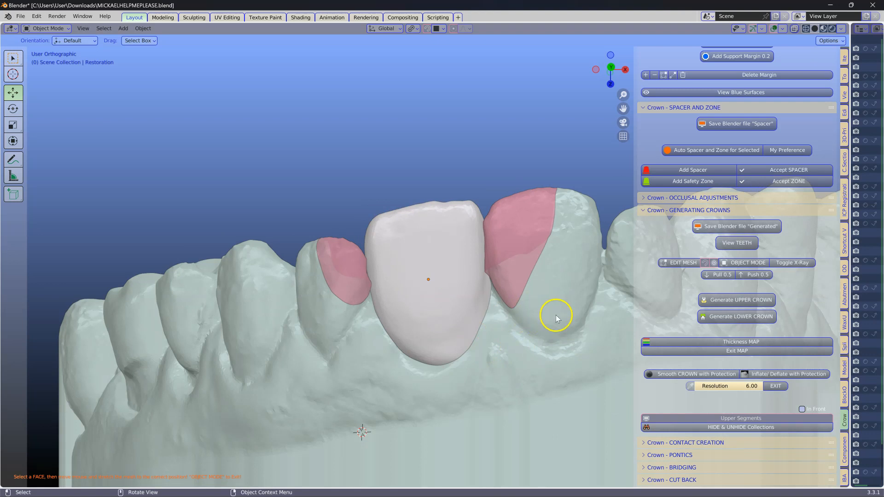
mouse_move(529, 292)
middle_mouse_down()
mouse_move(507, 277)
mouse_move(538, 296)
middle_mouse_up()
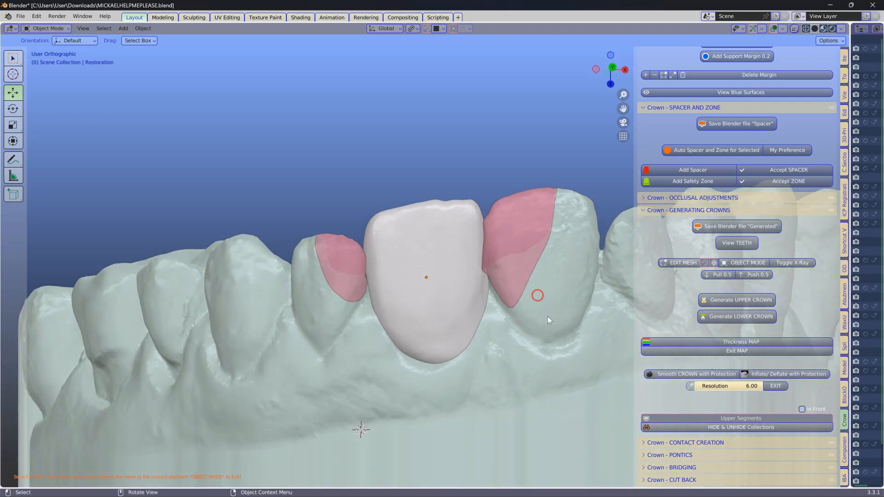
Hide the upper segments and examine from the side how the restoration covers the green safety zone.
left_click(729, 420)
middle_click_drag(548, 389, 460, 393)
scroll(537, 365, "up", 1)
scroll(536, 363, "up", 1)
middle_click_drag(582, 346, 350, 333, "shift")
scroll(408, 330, "up", 2)
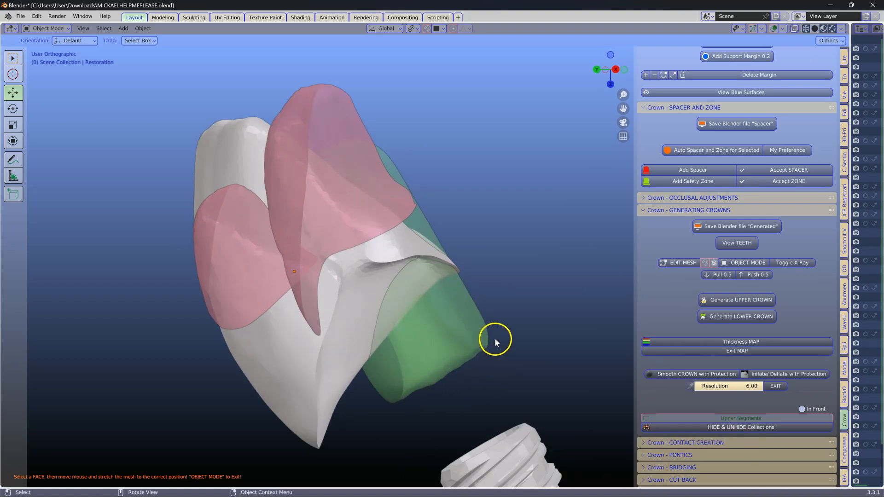
middle_click_drag(431, 366, 388, 338)
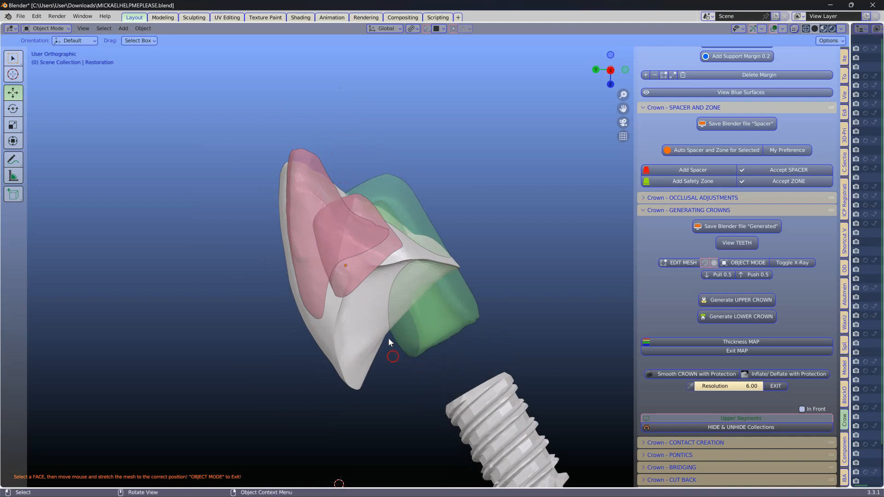
Enter Edit Mode on the restoration, select a point on its inner side above the safety zone, and enable proportional editing.
left_click(378, 308)
scroll(378, 308, "up", 3)
key("Tab")
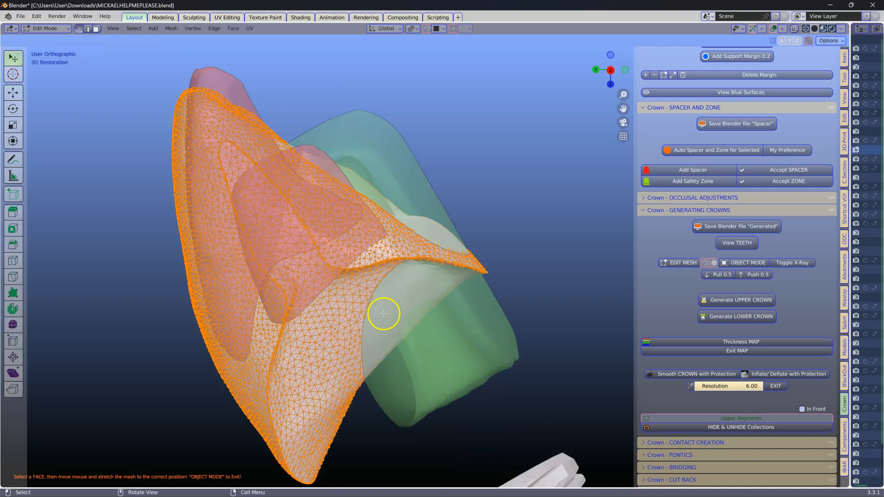
left_click(403, 328)
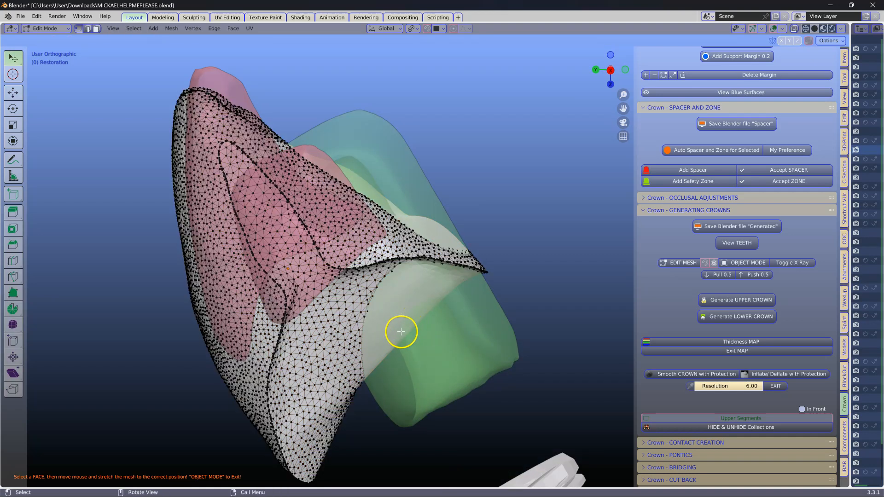
middle_click_drag(402, 331, 503, 336)
scroll(456, 338, "down", 3)
left_click(454, 29)
middle_click_drag(418, 198, 337, 194, "shift")
middle_click_drag(347, 273, 349, 273)
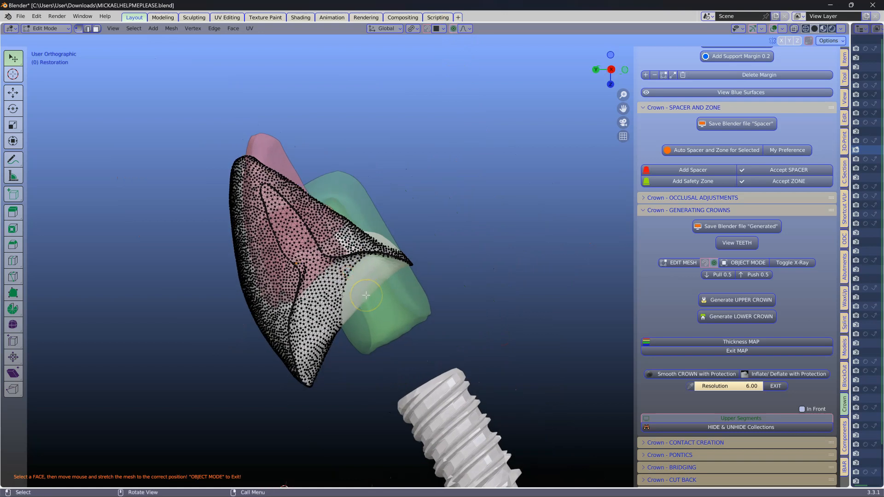
key("h")
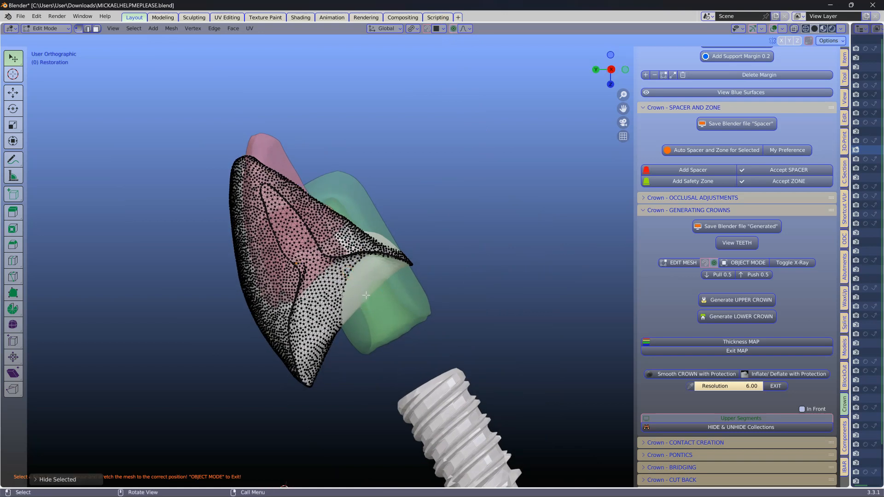
scroll(366, 295, "down", 3)
scroll(366, 295, "up", 3)
key("ctrl+z")
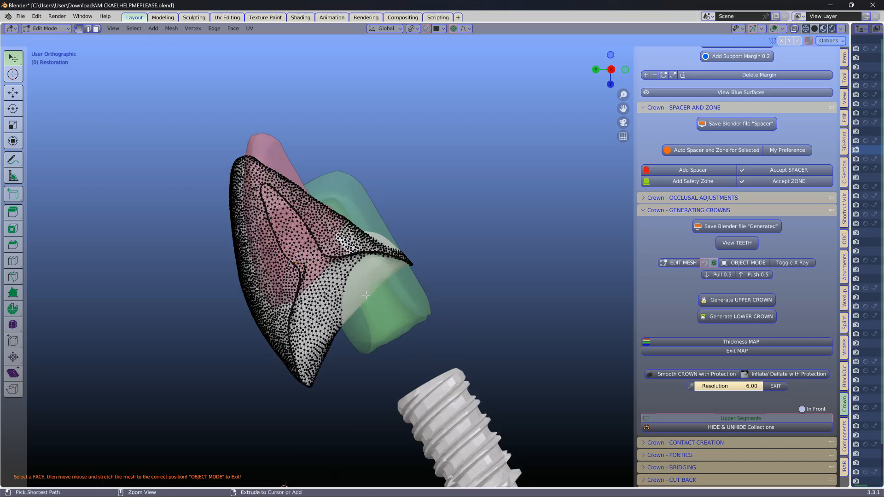
Stretch the restoration's lower inner side over the exposed end of the safety zone with several proportional moves.
key("g")
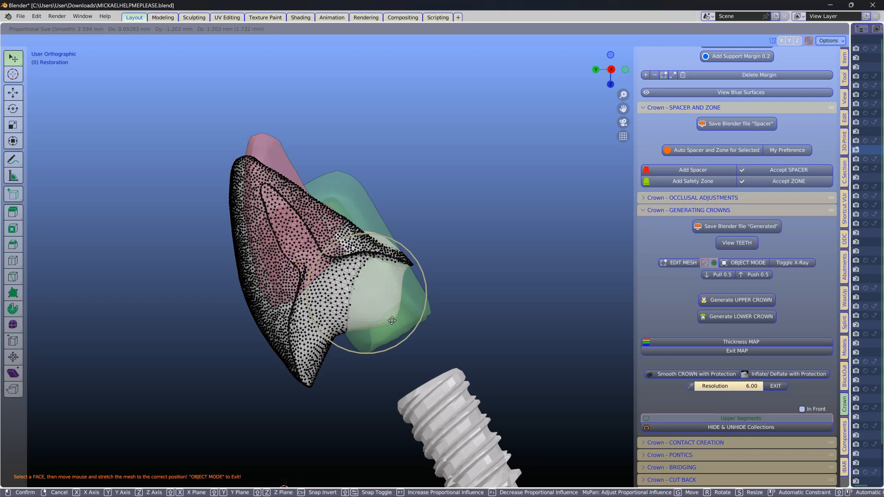
scroll(392, 322, "down", 3)
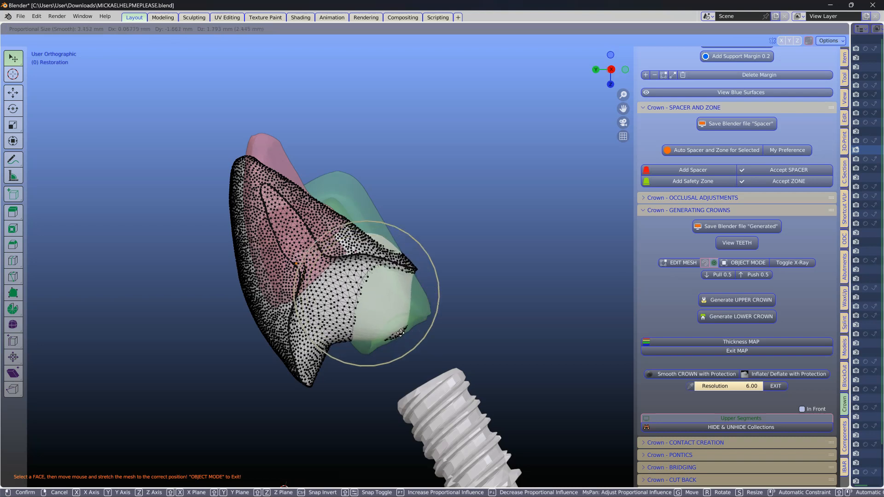
left_click(350, 340)
key("g")
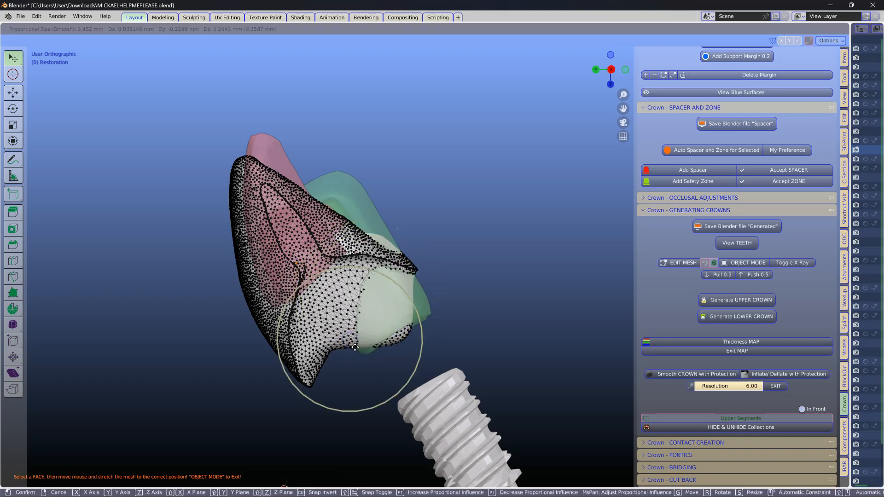
left_click(407, 310)
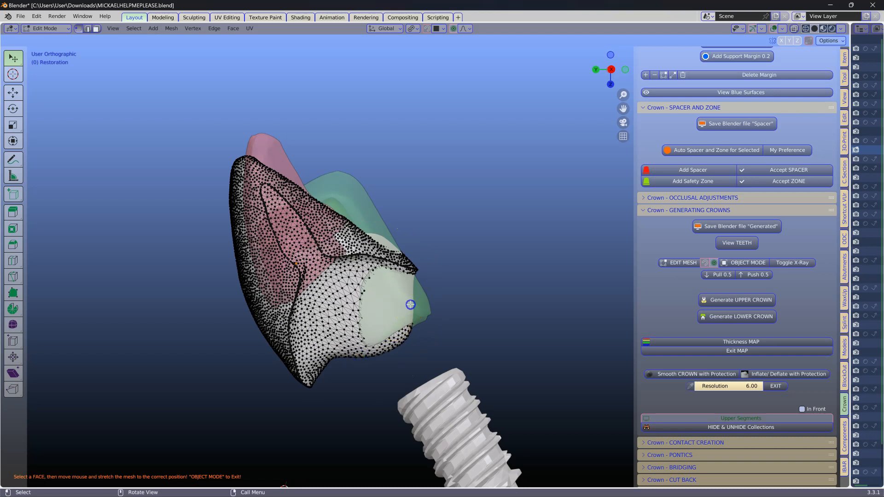
key("g")
left_click(436, 306)
Turn on snapping and pick mesh points around the safety zone on the restoration's lower inner side.
middle_click_drag(405, 305, 381, 307)
left_click(428, 28)
middle_click_drag(361, 246, 385, 281)
left_click_drag(383, 308, 383, 310)
middle_click_drag(438, 297, 299, 290)
left_click_drag(433, 303, 432, 303)
View the restoration from its inner side and restart its mesh editing in face selection mode.
middle_click_drag(423, 293, 476, 363)
left_click(389, 246)
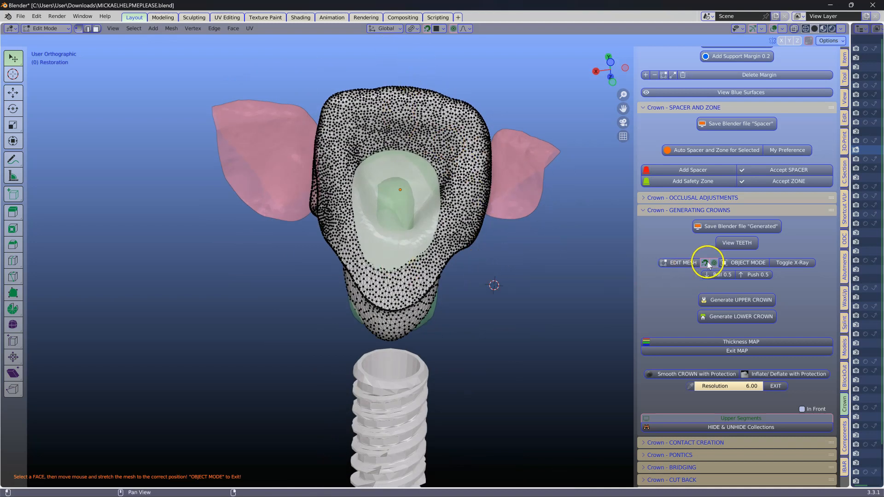
left_click(743, 262)
left_click(683, 263)
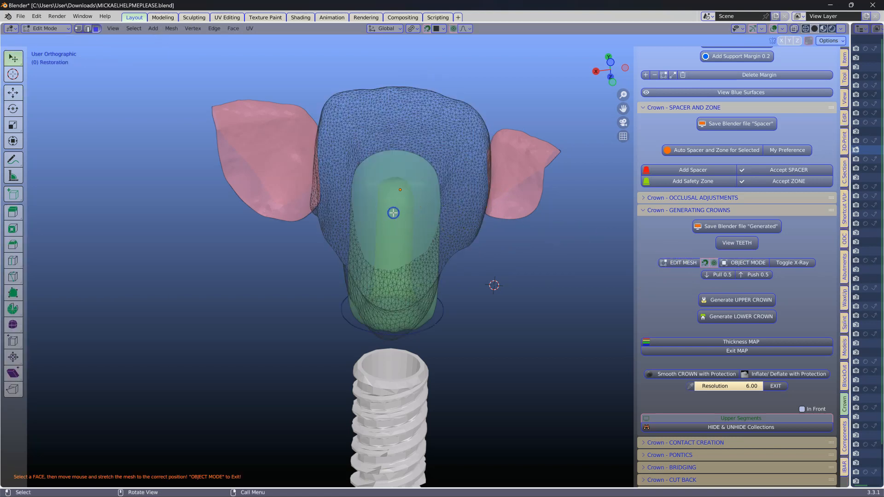
Stretch the restoration's inner side over the exposed end of the safety zone with several snapped proportional moves.
left_click_drag(393, 213, 392, 217)
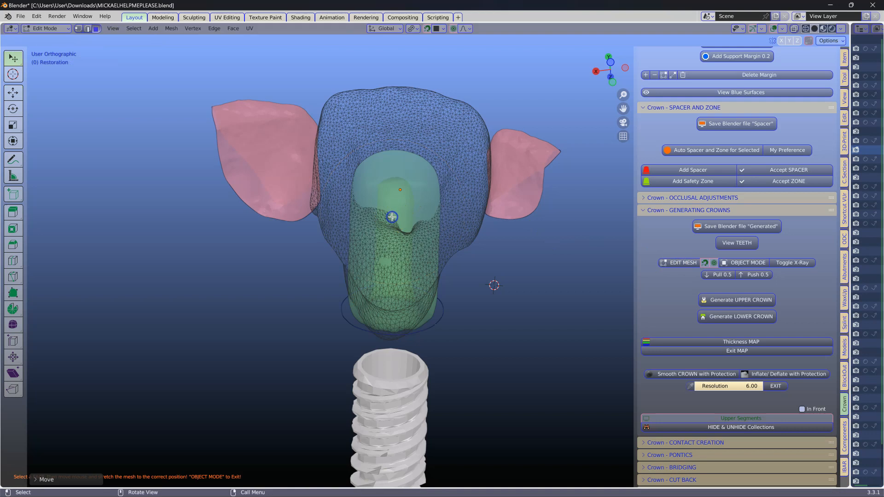
key("ctrl+z")
middle_click_drag(413, 220, 408, 244)
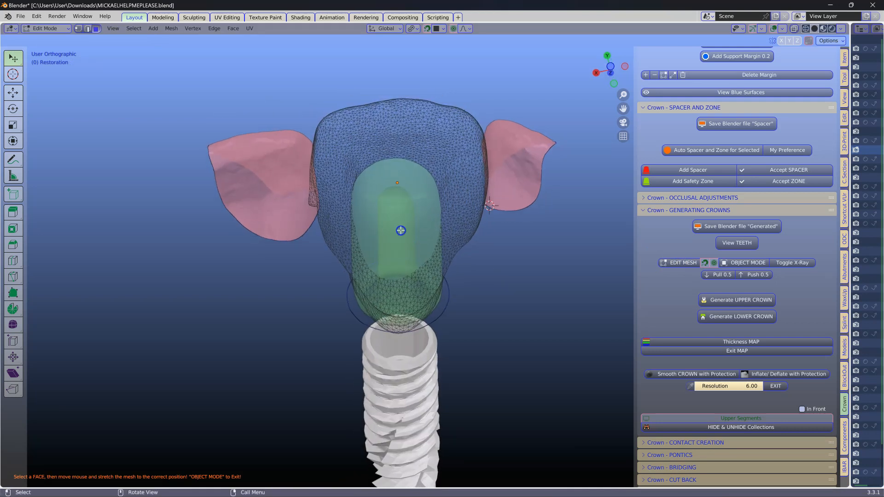
left_click_drag(400, 230, 401, 231)
left_click_drag(399, 194, 421, 186)
left_click_drag(379, 191, 376, 188)
left_click_drag(406, 223, 406, 224)
middle_click_drag(406, 223, 476, 170)
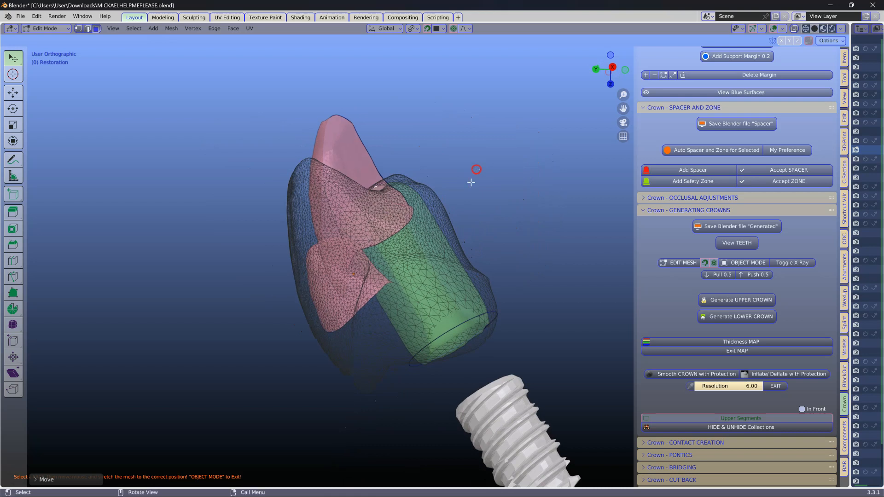
Turn off snapping and move the face on the restoration's lower edge beside the safety zone with a proportional move.
scroll(395, 368, "up", 1)
scroll(377, 355, "up", 2)
scroll(336, 283, "up", 2)
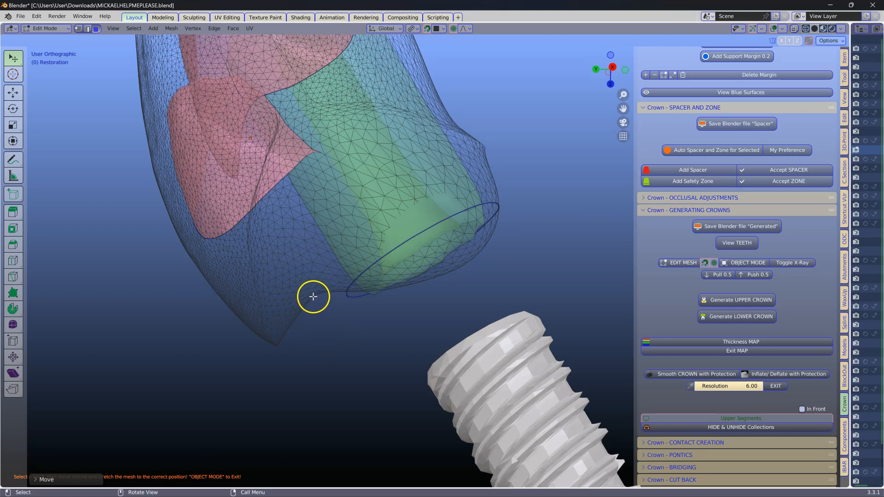
left_click(313, 296)
left_click(429, 29)
key("g")
scroll(322, 298, "up", 5)
scroll(326, 305, "up", 1)
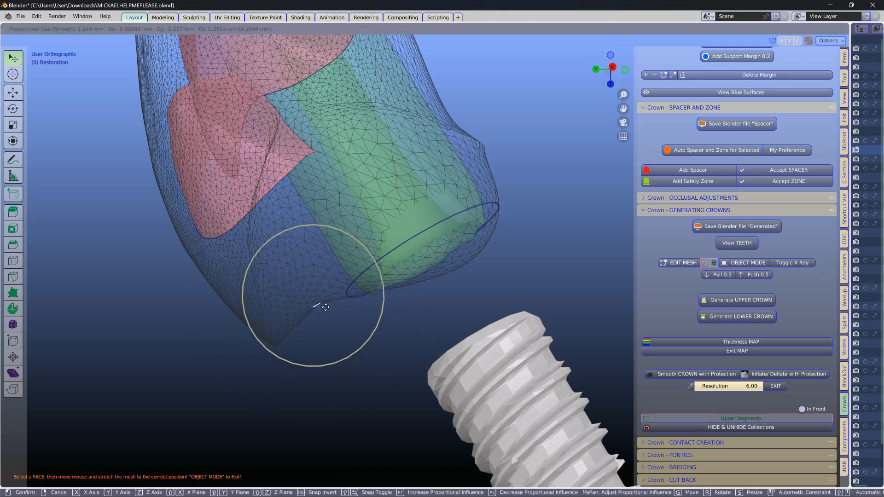
left_click(329, 315)
middle_click_drag(329, 315, 381, 331)
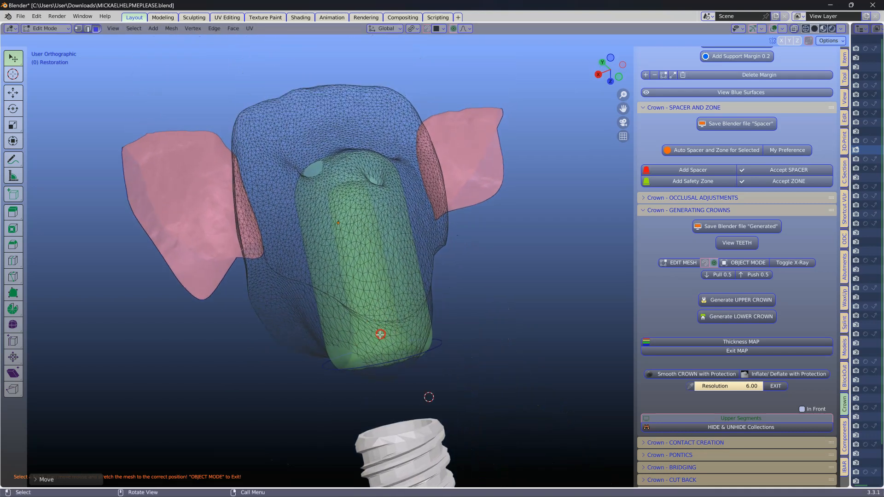
Leave mesh editing, start Smooth CROWN with Protection on the restoration and set the brush radius to 150 px.
left_click(748, 263)
scroll(684, 367, "down", 1)
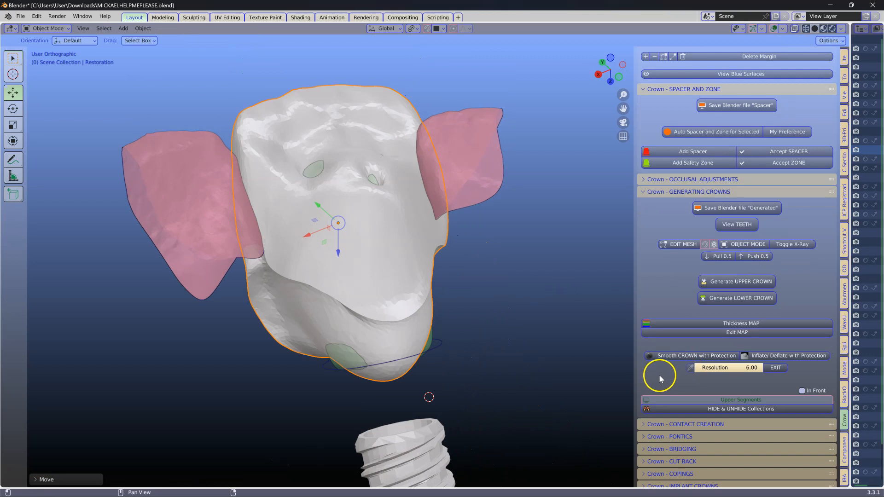
left_click(695, 356)
middle_click_drag(419, 262, 403, 276)
right_click(371, 257)
left_click_drag(306, 258, 321, 257)
Smooth the restoration's inner surface and lower edge around the safety zone, and exit sculpting.
mouse_move(331, 181)
left_mouse_down()
mouse_move(306, 211)
mouse_move(356, 223)
mouse_move(334, 201)
mouse_move(332, 221)
left_mouse_up()
middle_click_drag(325, 294, 349, 224)
mouse_move(333, 373)
left_mouse_down()
mouse_move(369, 364)
mouse_move(314, 288)
mouse_move(285, 288)
left_mouse_up()
mouse_move(359, 302)
middle_mouse_down()
mouse_move(233, 289)
mouse_move(248, 292)
middle_mouse_up()
mouse_move(360, 358)
left_mouse_down()
mouse_move(362, 376)
mouse_move(429, 388)
left_mouse_up()
middle_click_drag(454, 368, 410, 367)
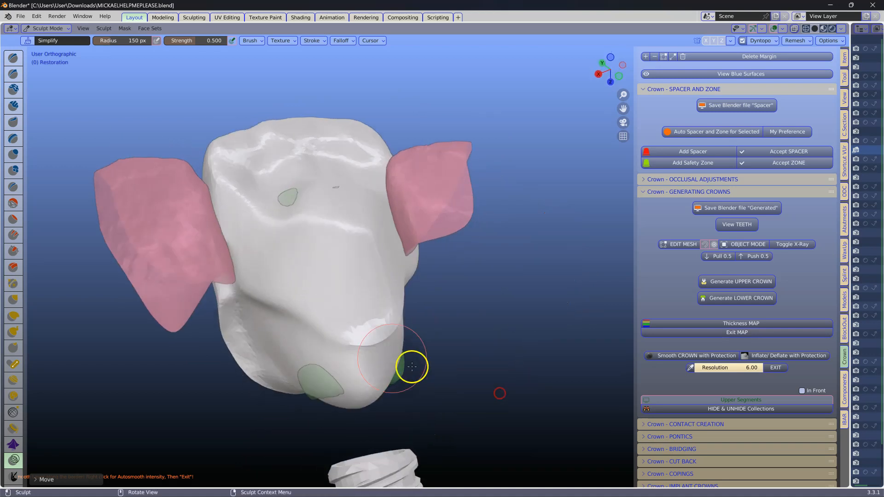
left_click(767, 367)
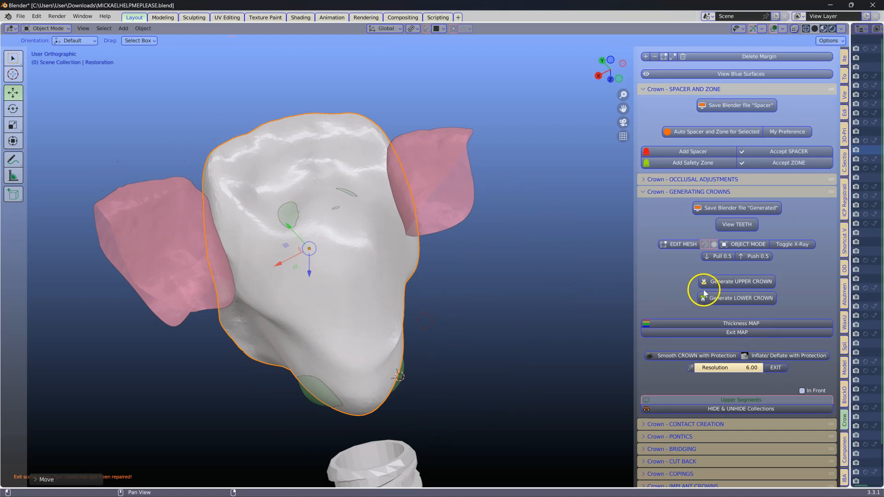
Generate the upper crown from the restoration and hide the upper segments to view it on its own.
left_click(724, 286)
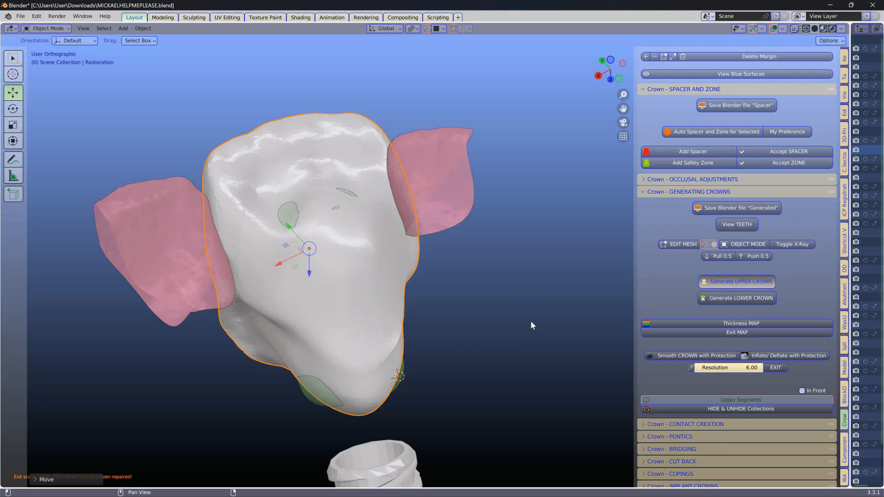
left_click(457, 341)
left_click(398, 326)
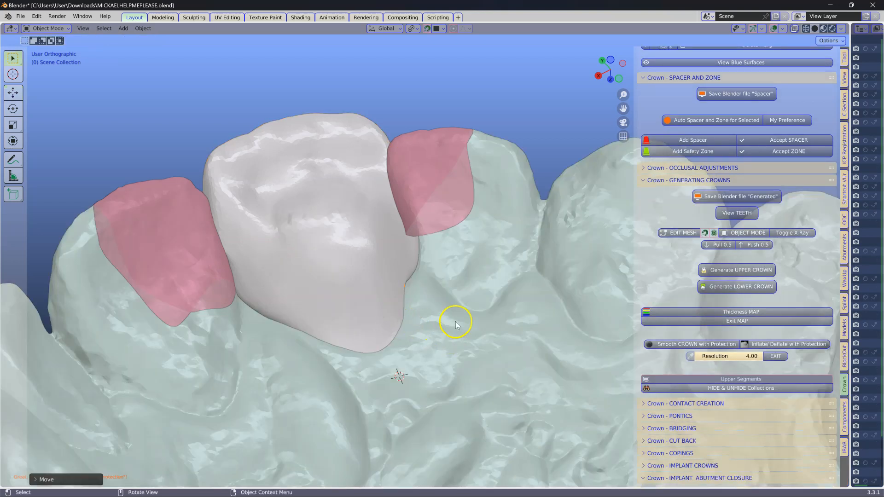
left_click(737, 381)
middle_click_drag(397, 351, 414, 321)
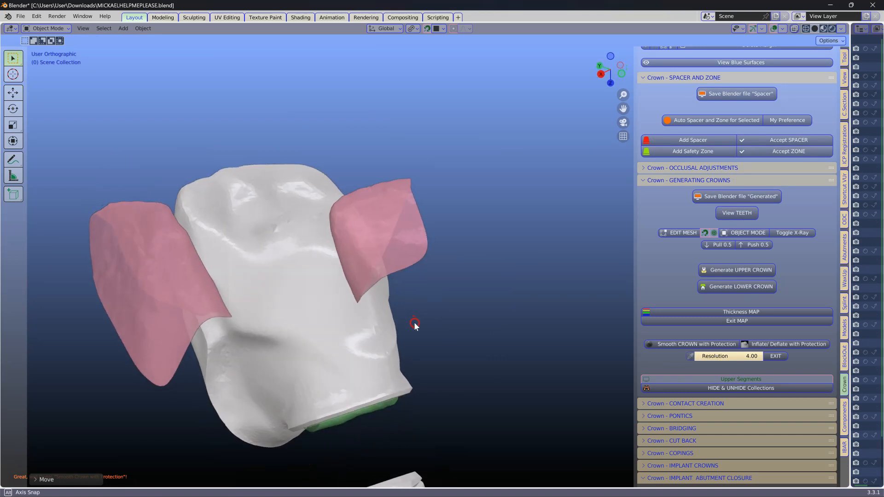
Start Smooth CROWN with Protection on the generated crown with a brush radius of 150 px.
left_click(317, 365)
scroll(323, 360, "up", 2)
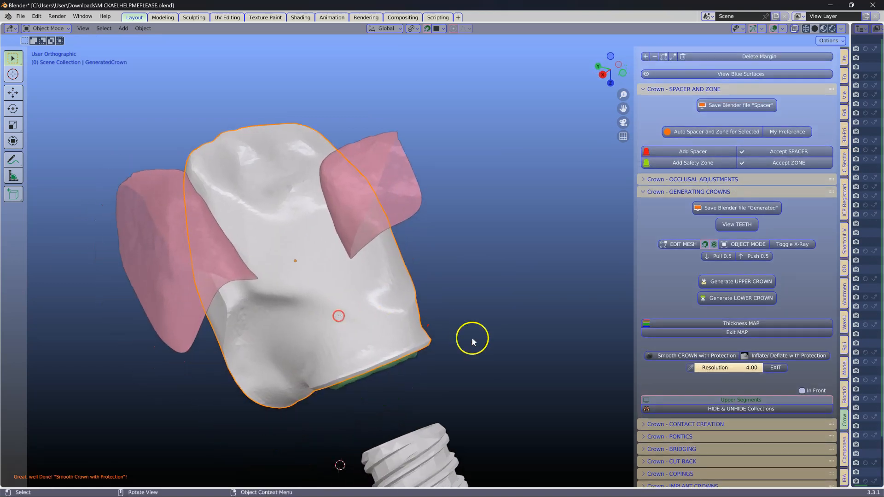
left_click(676, 356)
right_click(316, 303)
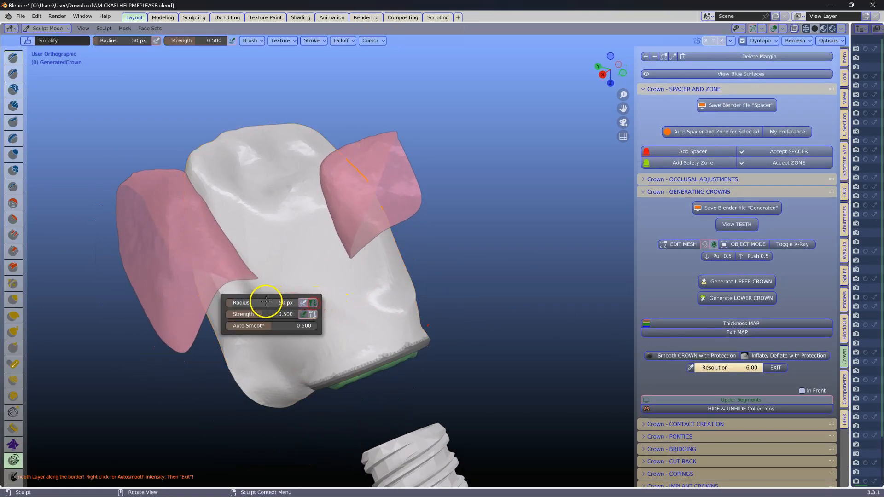
mouse_move(277, 303)
left_mouse_down()
mouse_move(300, 302)
mouse_move(253, 322)
mouse_move(276, 362)
left_mouse_up()
mouse_move(369, 339)
middle_mouse_down()
mouse_move(351, 320)
mouse_move(296, 321)
middle_mouse_up()
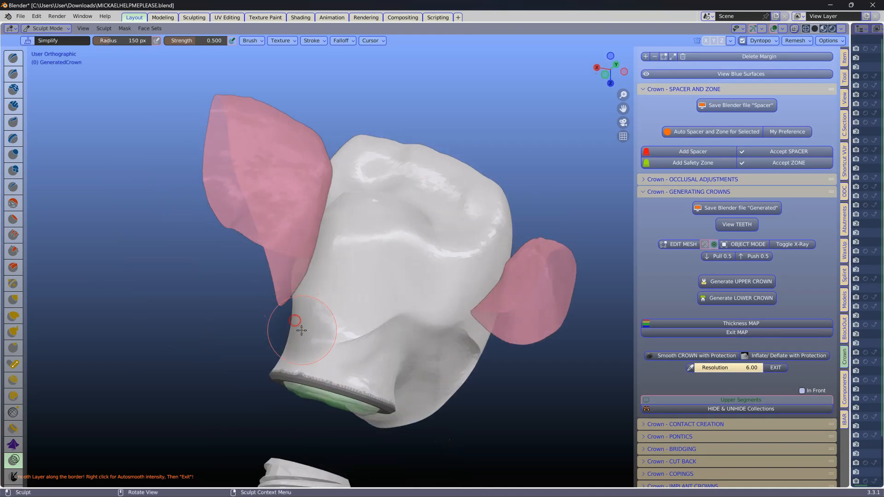
Smooth the generated crown's sides above the margin ring all around and exit sculpting.
mouse_move(393, 364)
left_mouse_down()
mouse_move(395, 380)
mouse_move(456, 365)
mouse_move(440, 331)
left_mouse_up()
mouse_move(441, 331)
middle_mouse_down()
mouse_move(391, 239)
mouse_move(438, 395)
middle_mouse_up()
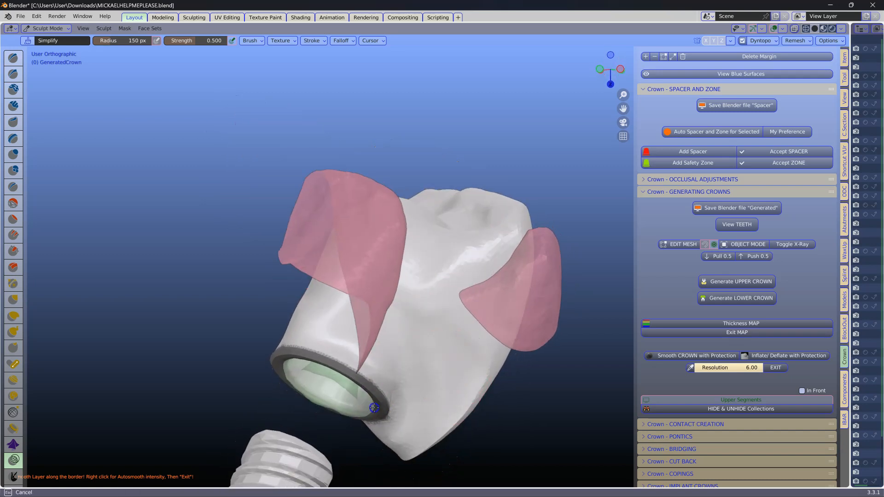
mouse_move(284, 359)
middle_mouse_down()
mouse_move(444, 320)
mouse_move(416, 334)
mouse_move(376, 322)
middle_mouse_up()
scroll(376, 317, "up", 2)
mouse_move(355, 217)
left_mouse_down()
mouse_move(339, 213)
mouse_move(321, 314)
left_mouse_up()
mouse_move(321, 316)
middle_mouse_down()
mouse_move(479, 308)
mouse_move(483, 316)
middle_mouse_up()
mouse_move(180, 99)
left_mouse_down()
mouse_move(178, 124)
mouse_move(215, 206)
mouse_move(215, 307)
left_mouse_up()
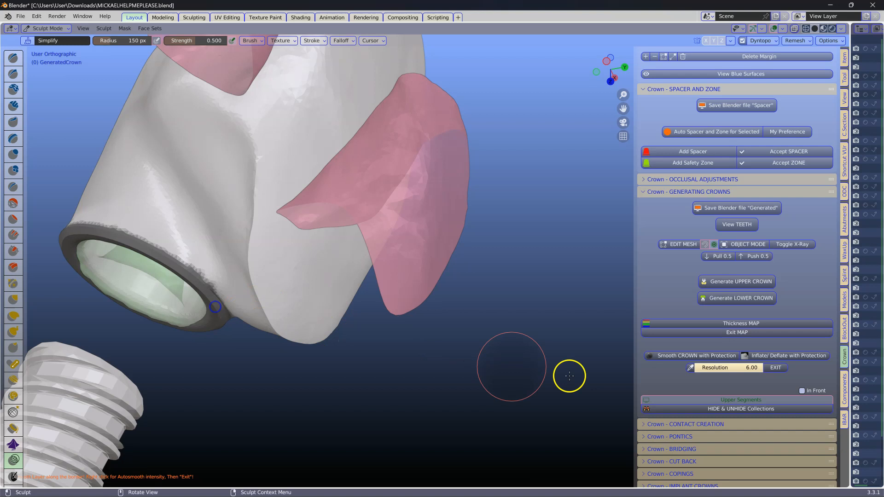
left_click(778, 369)
Show the upper segments and create an automatic contact cutter from the two pink contact surfaces.
scroll(405, 317, "down", 5)
middle_click_drag(428, 304, 372, 309)
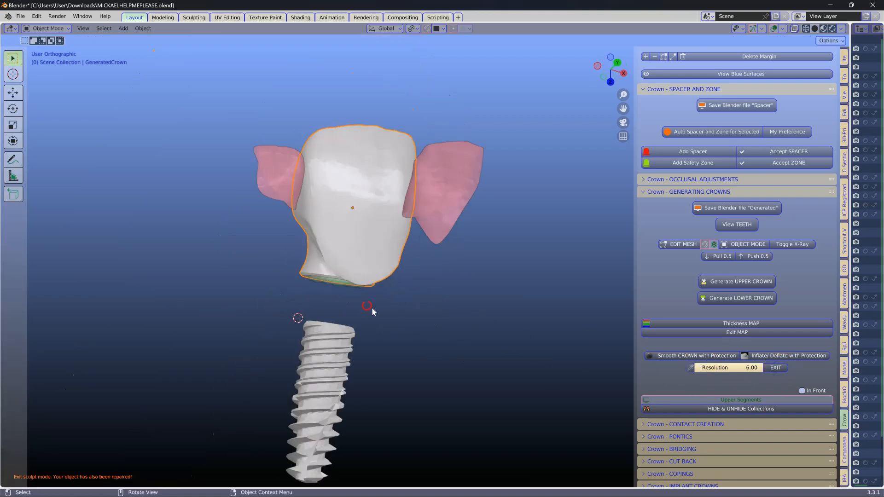
left_click(726, 399)
middle_click_drag(465, 322, 440, 359)
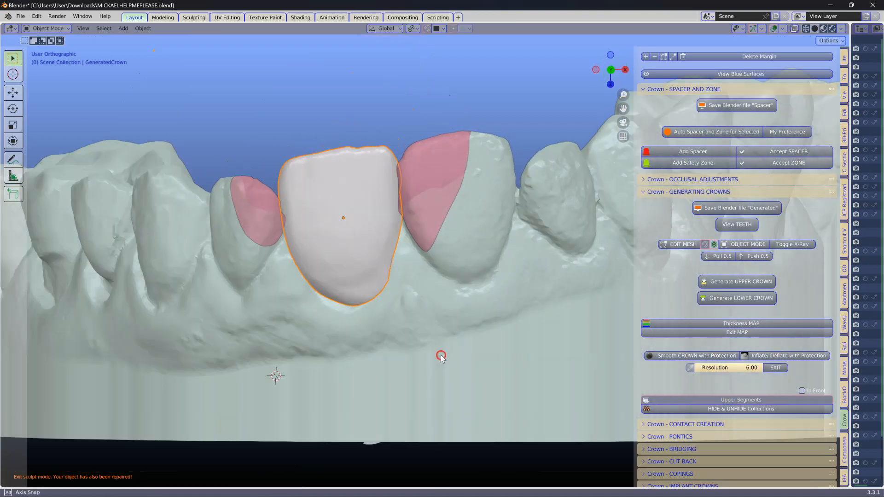
left_click(414, 166)
left_click(262, 213, "shift")
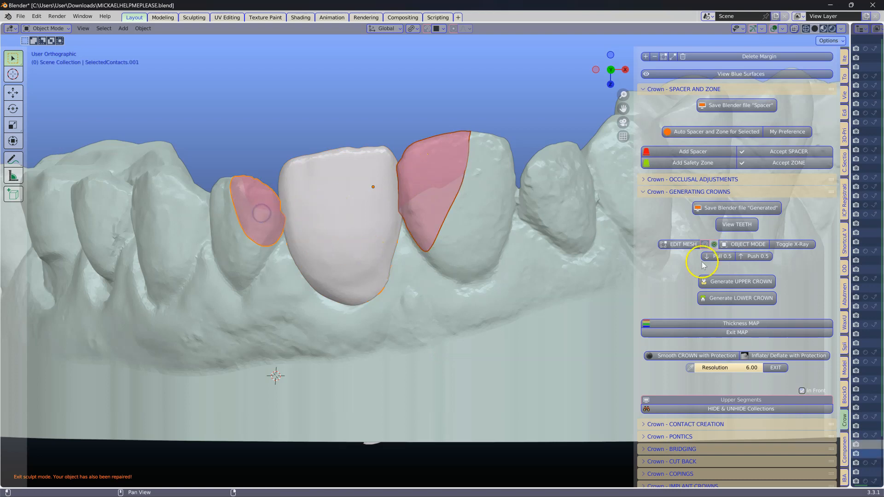
left_click(678, 192, "ctrl")
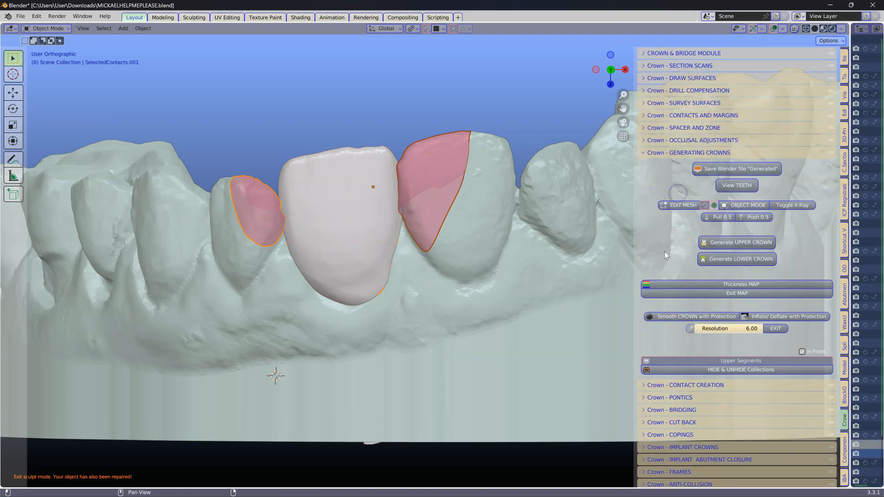
left_click(674, 387)
scroll(726, 346, "down", 4)
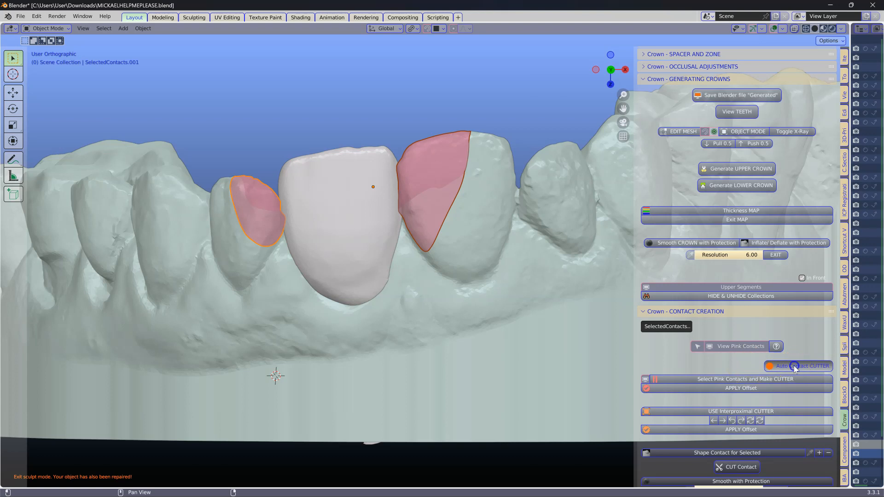
Select the generated crown and start Shape Contact for Selected on it.
left_click(381, 228)
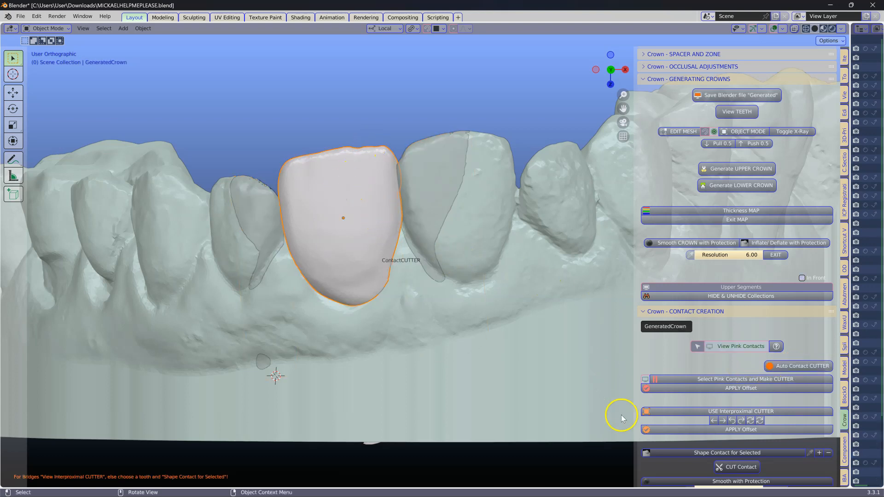
scroll(746, 408, "down", 3)
left_click(721, 391)
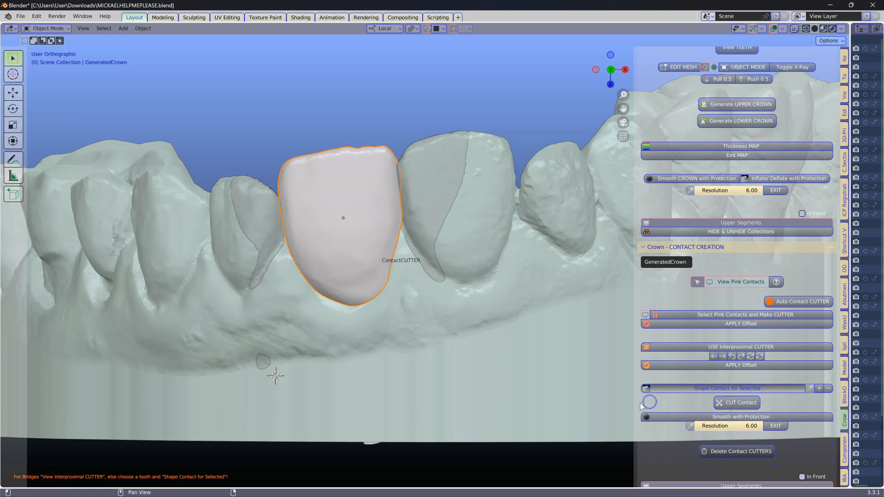
scroll(738, 443, "down", 2)
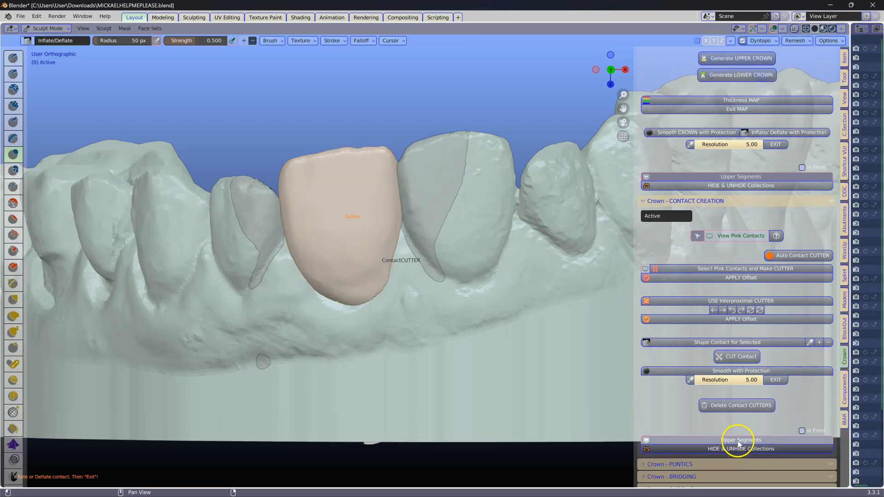
Hide the upper segments and inflate the crown's contact areas on both sides into the contact cutter.
left_click(738, 443)
middle_click_drag(479, 281, 389, 273)
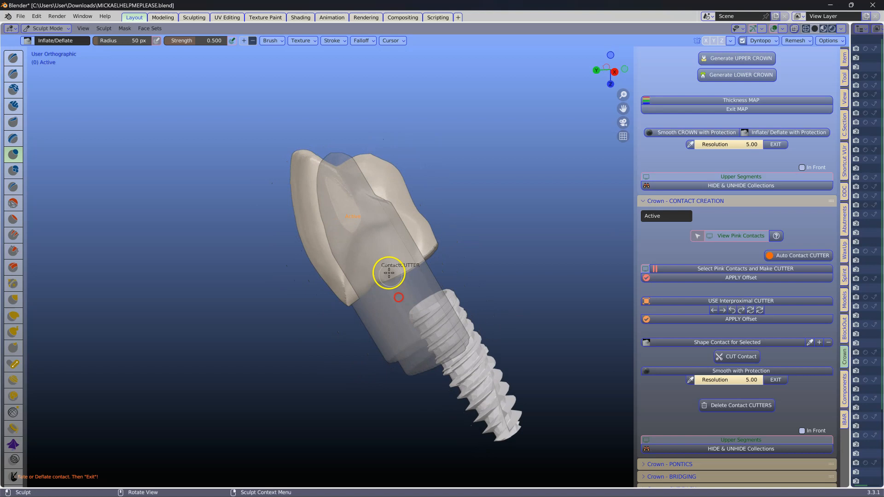
scroll(333, 203, "up", 4)
middle_click_drag(250, 140, 408, 163)
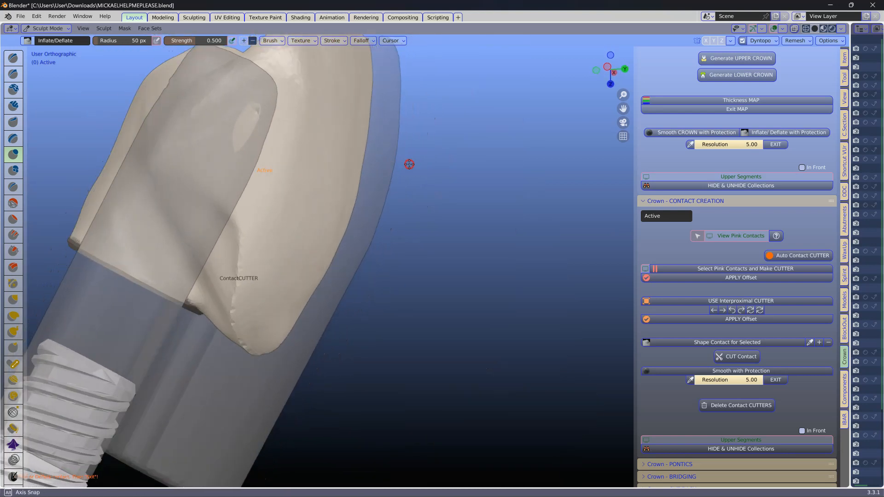
scroll(416, 172, "down", 4)
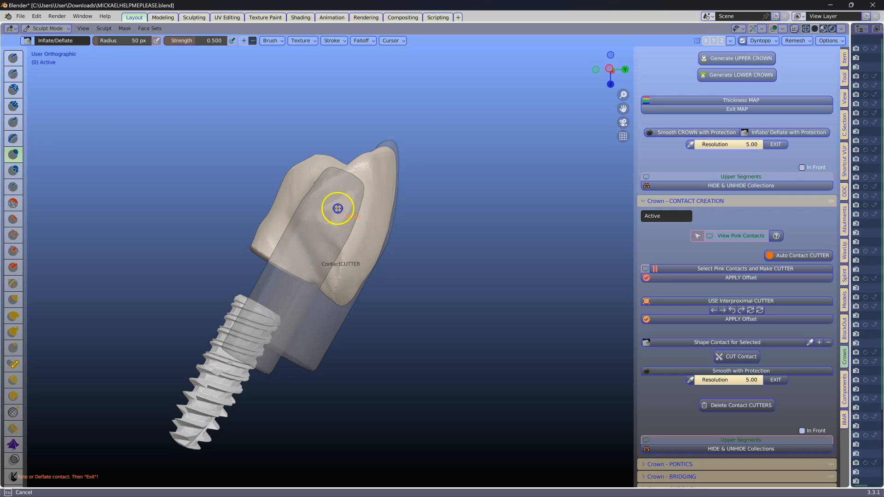
scroll(354, 249, "up", 2)
middle_click_drag(357, 280, 461, 311, "shift")
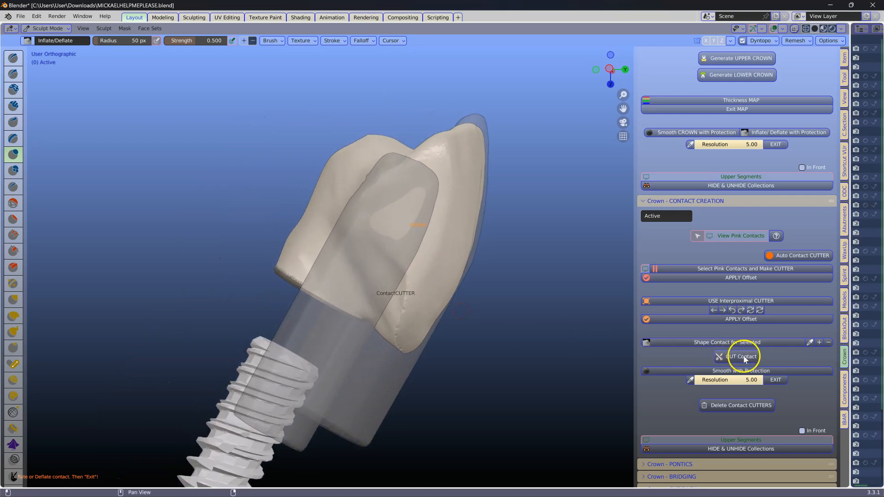
Cut the crown's contacts with the contact cutter, smooth both contact areas with protection and exit sculpting.
left_click(701, 371)
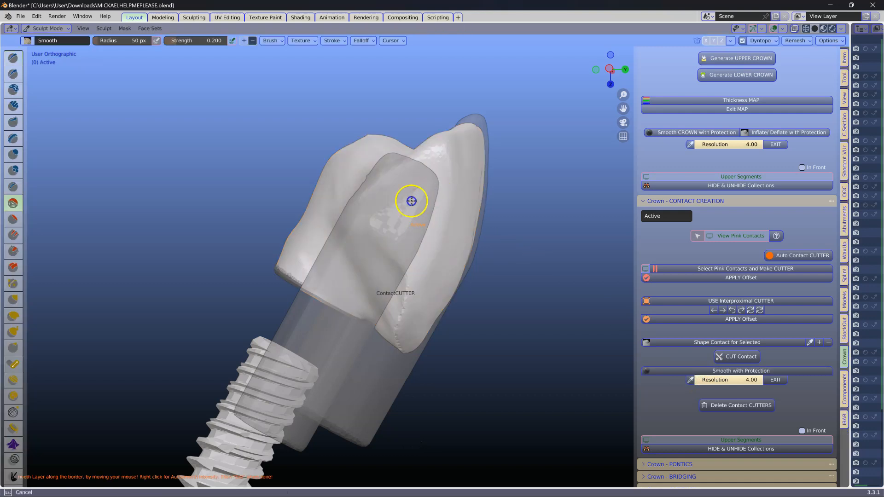
middle_click_drag(408, 237, 279, 228)
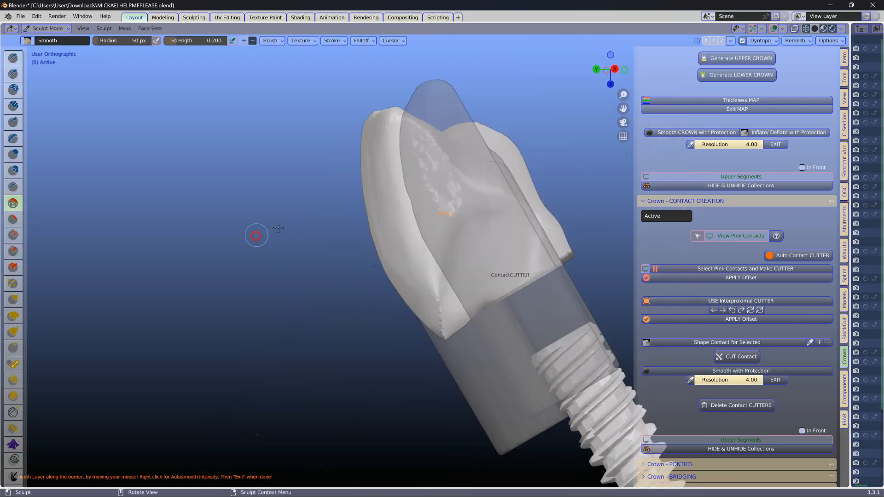
left_click_drag(415, 139, 436, 151)
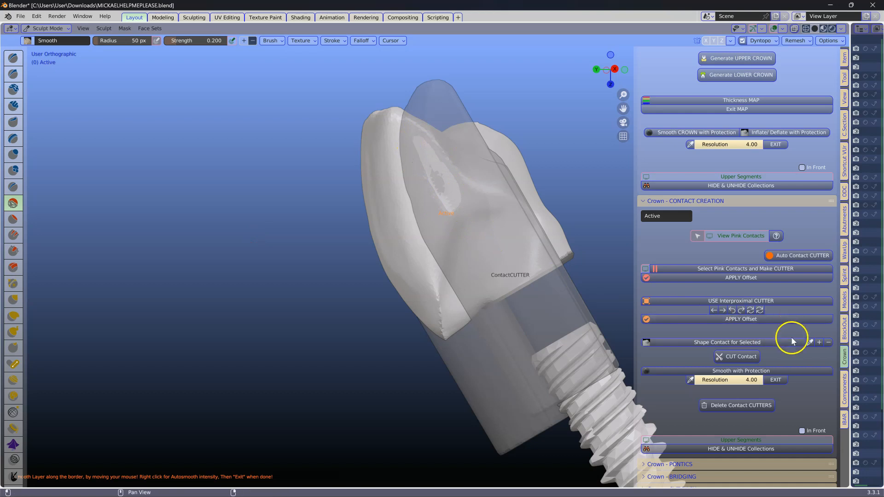
left_click(777, 380)
mouse_move(430, 312)
middle_mouse_down()
mouse_move(525, 276)
mouse_move(533, 231)
mouse_move(529, 259)
mouse_move(431, 290)
mouse_move(395, 257)
mouse_move(326, 286)
mouse_move(328, 300)
middle_mouse_up()
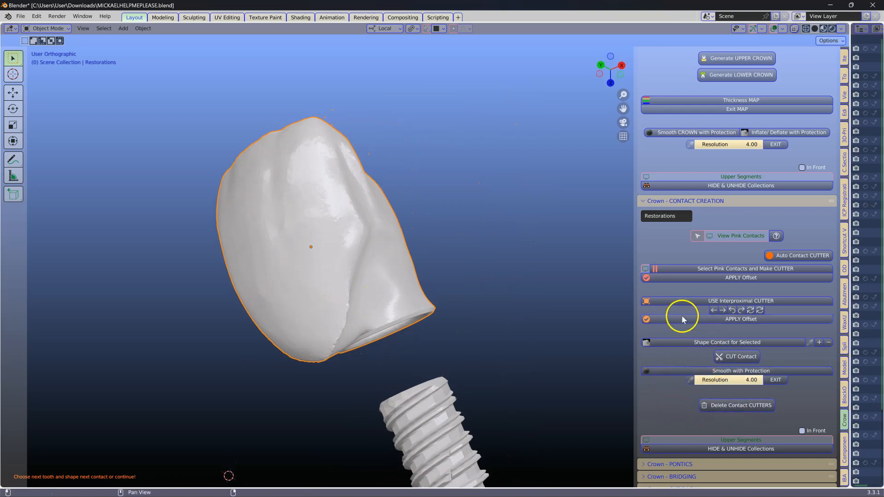
left_click(697, 371)
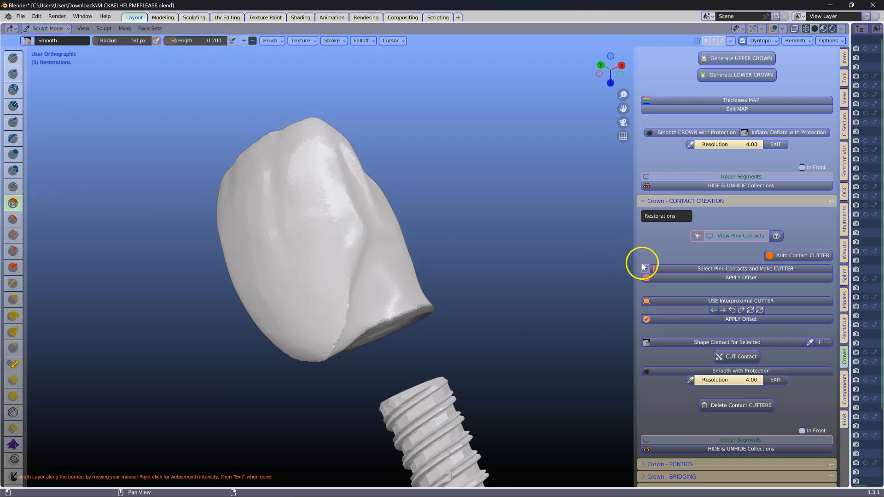
left_click(781, 380)
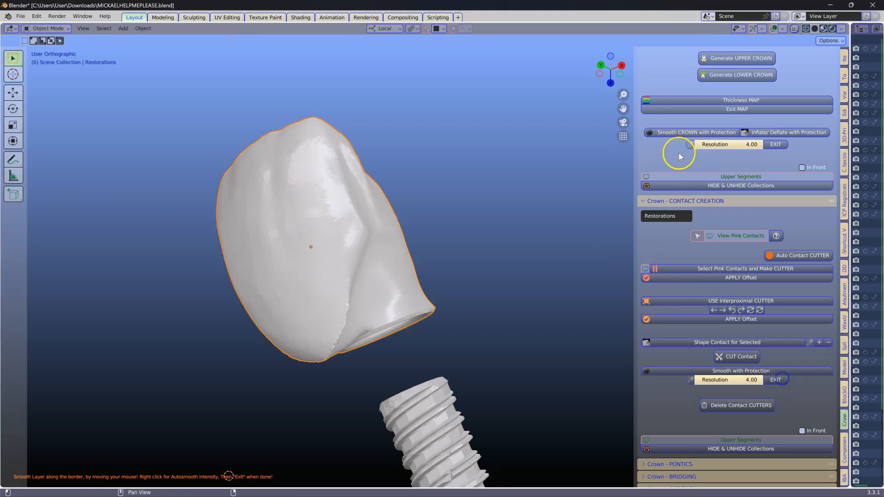
Smooth the crown surface with protection using a 100 px brush radius, and exit sculpting.
left_click(680, 131)
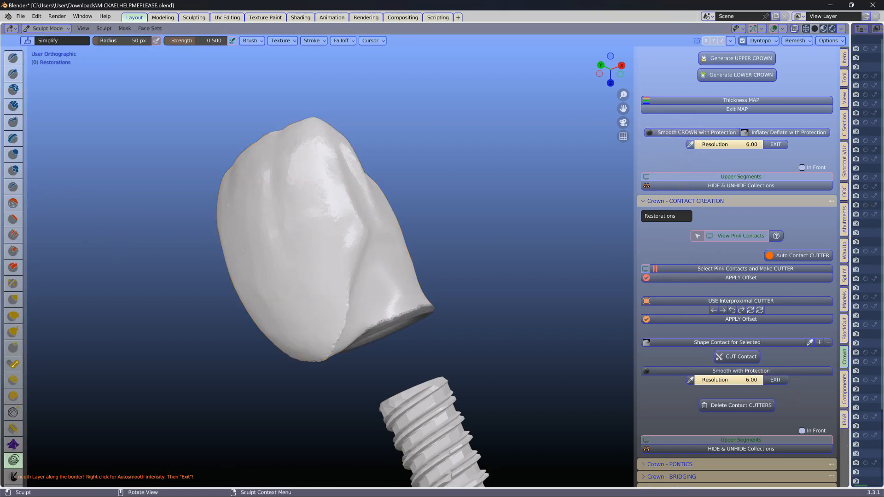
scroll(20, 450, "down", 2)
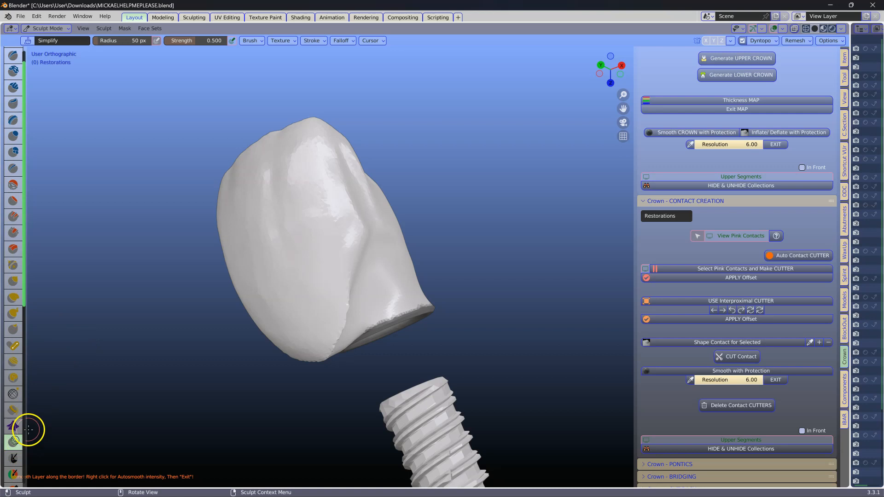
right_click(221, 284)
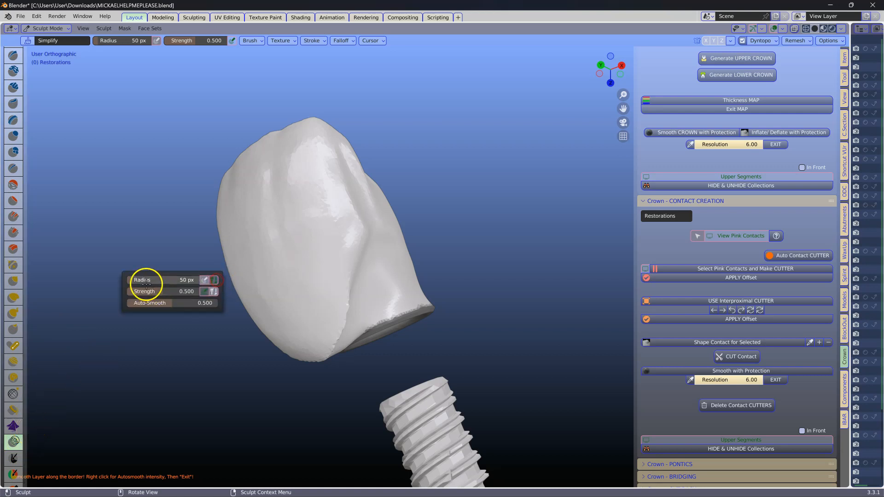
mouse_move(339, 264)
middle_mouse_down()
mouse_move(296, 229)
mouse_move(338, 239)
middle_mouse_up()
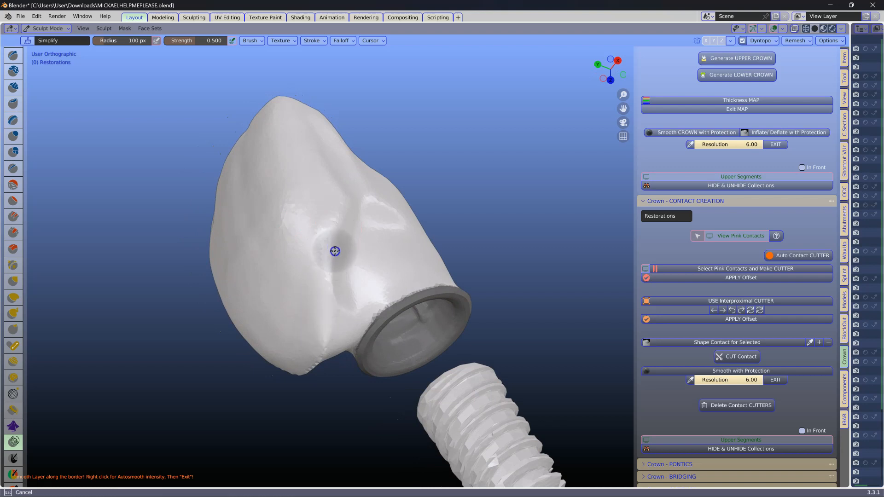
middle_click_drag(335, 310, 359, 228)
mouse_move(232, 392)
left_mouse_down()
mouse_move(304, 371)
mouse_move(316, 359)
left_mouse_up()
mouse_move(316, 359)
middle_mouse_down()
mouse_move(306, 335)
mouse_move(286, 391)
mouse_move(335, 339)
mouse_move(296, 313)
mouse_move(263, 377)
mouse_move(458, 240)
mouse_move(359, 299)
mouse_move(451, 233)
middle_mouse_up()
mouse_move(452, 233)
left_mouse_down()
mouse_move(442, 144)
mouse_move(473, 150)
mouse_move(460, 158)
mouse_move(479, 184)
left_mouse_up()
mouse_move(479, 183)
middle_mouse_down()
mouse_move(436, 184)
mouse_move(402, 282)
middle_mouse_up()
middle_click_drag(475, 310, 506, 317)
middle_click_drag(451, 266, 481, 301)
middle_click_drag(365, 227, 373, 276)
middle_click_drag(349, 315, 333, 268)
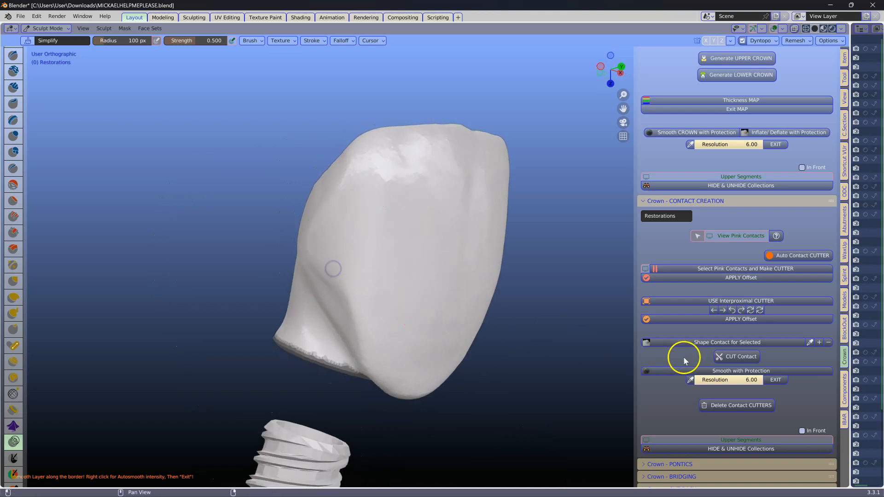
left_click(777, 380)
Open the implant abutment closure tools and show the original abutment.
mouse_move(506, 336)
middle_mouse_down()
mouse_move(529, 347)
mouse_move(541, 257)
mouse_move(527, 305)
mouse_move(348, 277)
middle_mouse_up()
scroll(290, 310, "up", 5)
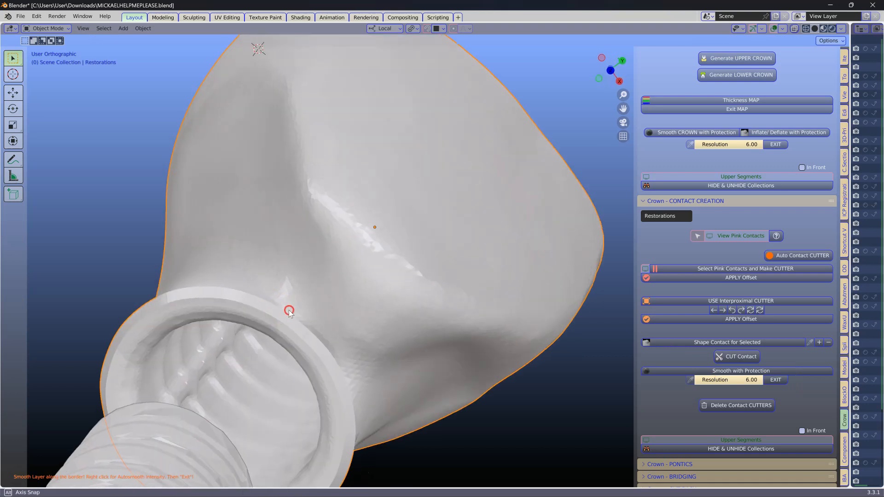
scroll(234, 272, "down", 3)
middle_click_drag(267, 264, 312, 361)
middle_click_drag(416, 350, 381, 300)
scroll(664, 430, "down", 2)
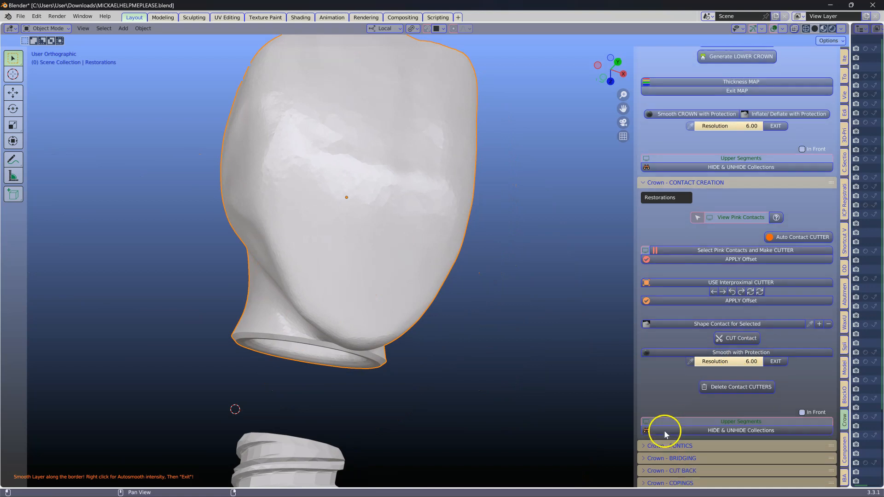
scroll(664, 437, "down", 4)
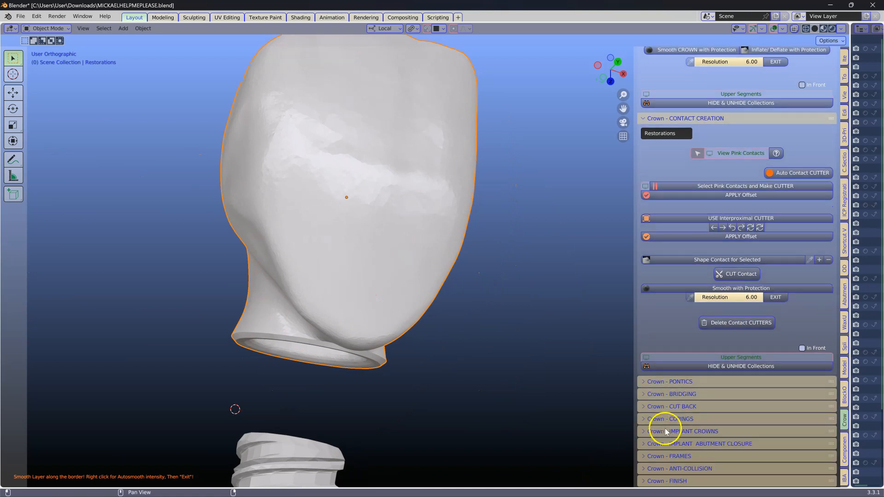
left_click(648, 445)
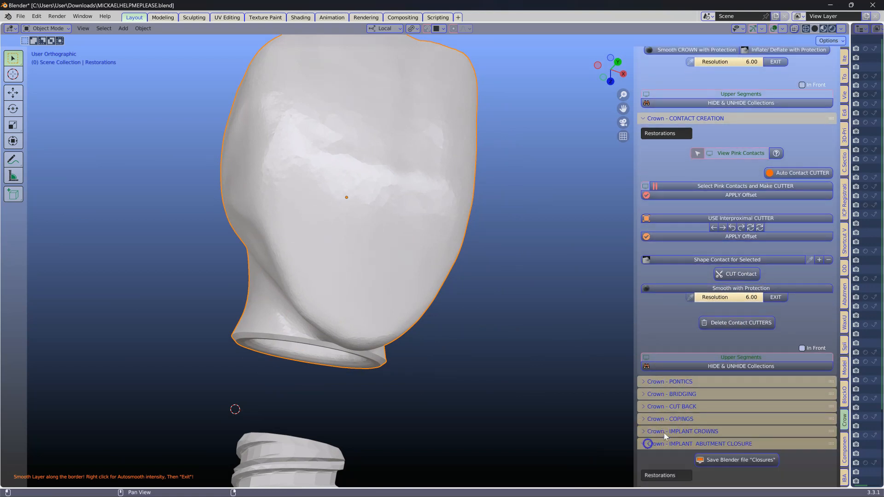
scroll(691, 414, "down", 10)
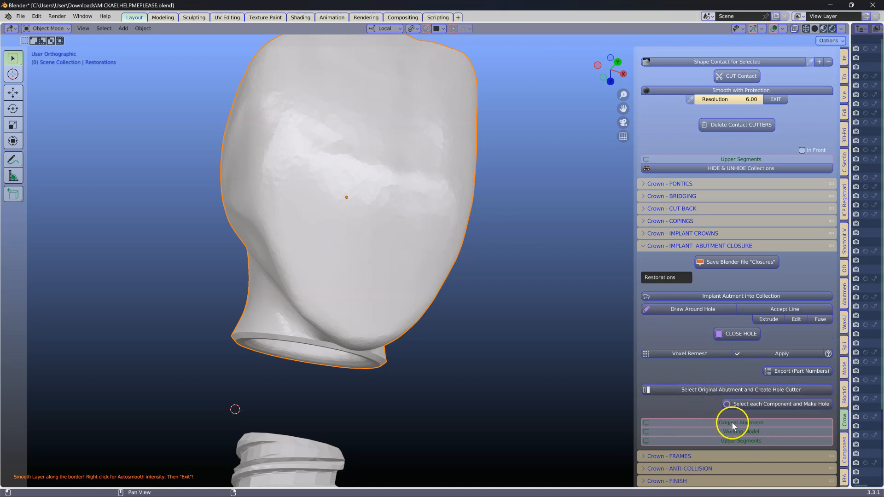
left_click(732, 422)
Show the upper segments to compare the crown with its neighbours, hide the upper segment model and select the implant.
middle_click_drag(385, 351, 290, 368)
scroll(324, 360, "up", 2)
middle_click_drag(454, 300, 454, 299)
left_click(455, 300)
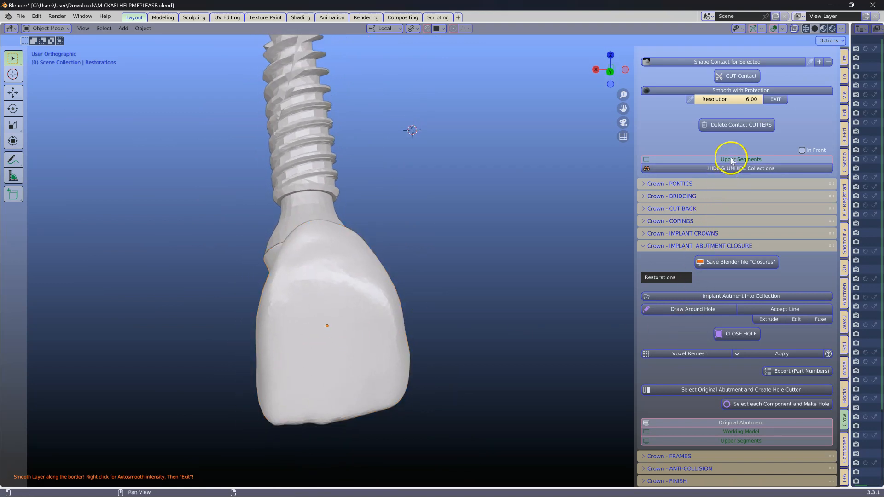
left_click(731, 159)
middle_click_drag(358, 251, 288, 333)
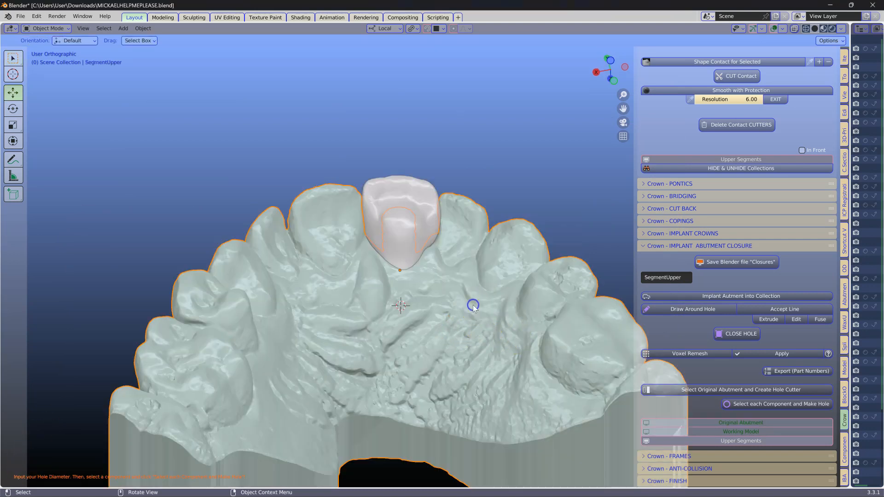
key("h")
left_click(406, 347)
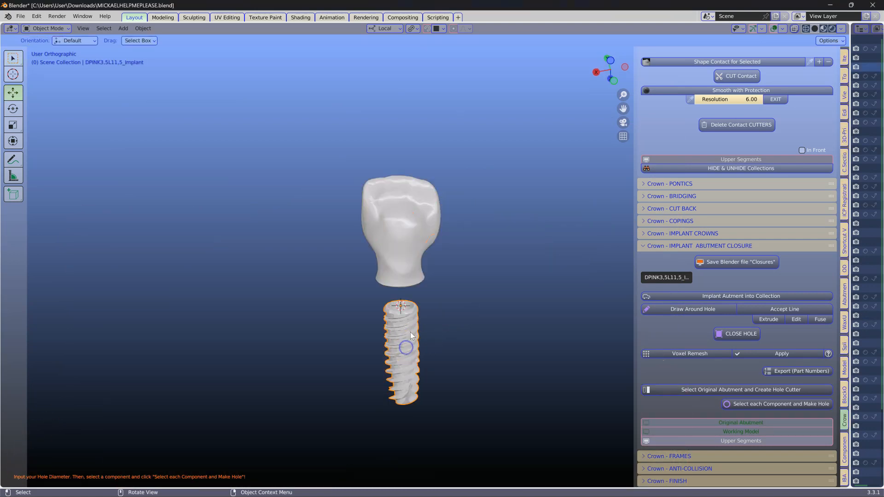
Show the original abutment again, select it and create a screw hole cutter from it.
scroll(424, 304, "up", 4)
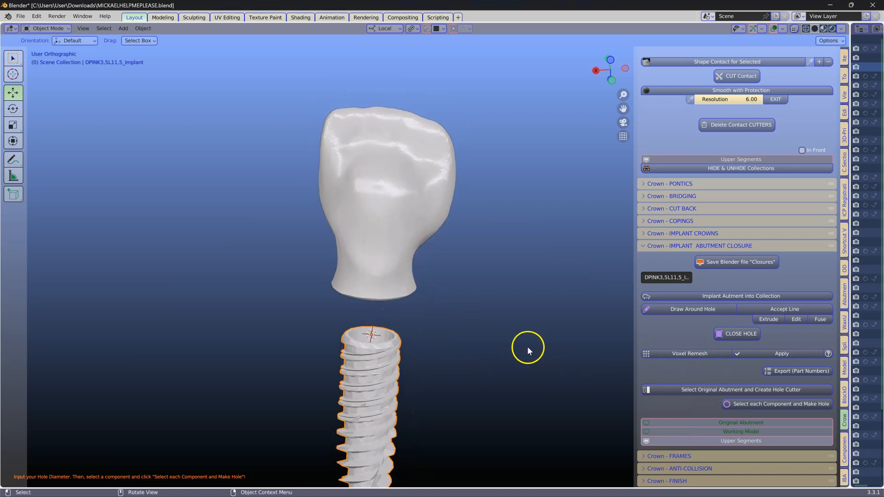
middle_click_drag(521, 365, 420, 350)
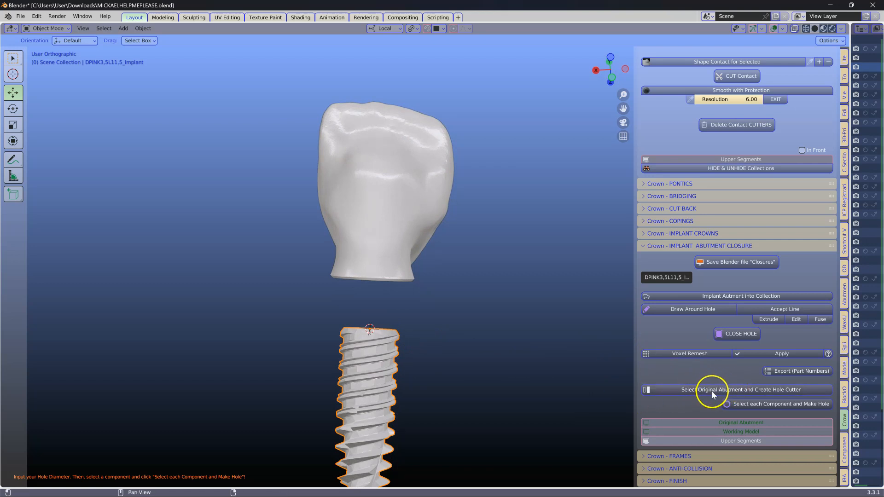
left_click(736, 424)
left_click(389, 299)
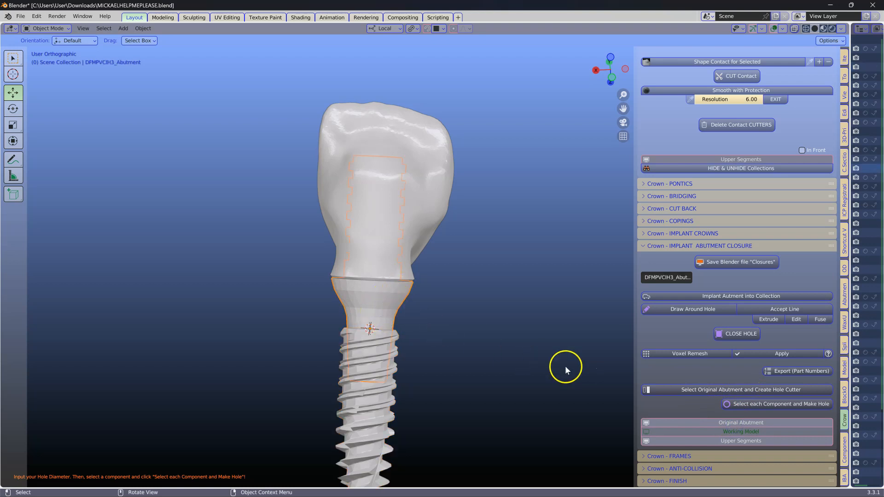
left_click(714, 391)
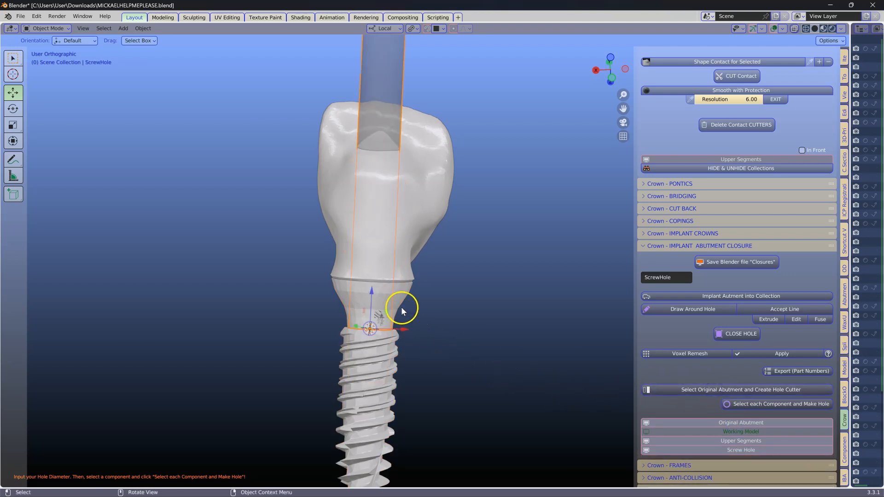
Turn on X-ray view and move the screw hole cutter along its axis so its base sits inside the crown.
middle_click_drag(401, 307, 383, 143)
middle_click_drag(384, 109, 420, 237)
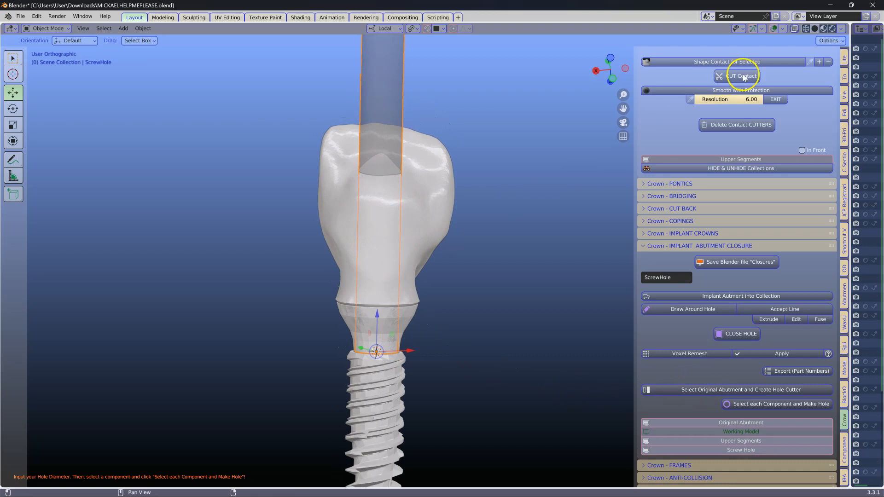
left_click(798, 30)
scroll(438, 198, "up", 1)
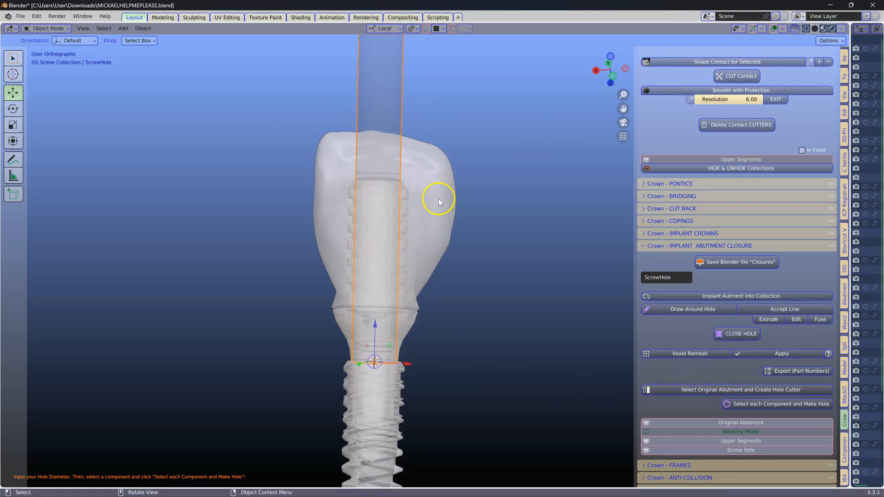
left_click(375, 174)
middle_click_drag(372, 319, 370, 328)
left_click(363, 145)
left_click_drag(371, 343, 373, 204)
middle_click_drag(394, 237, 429, 268)
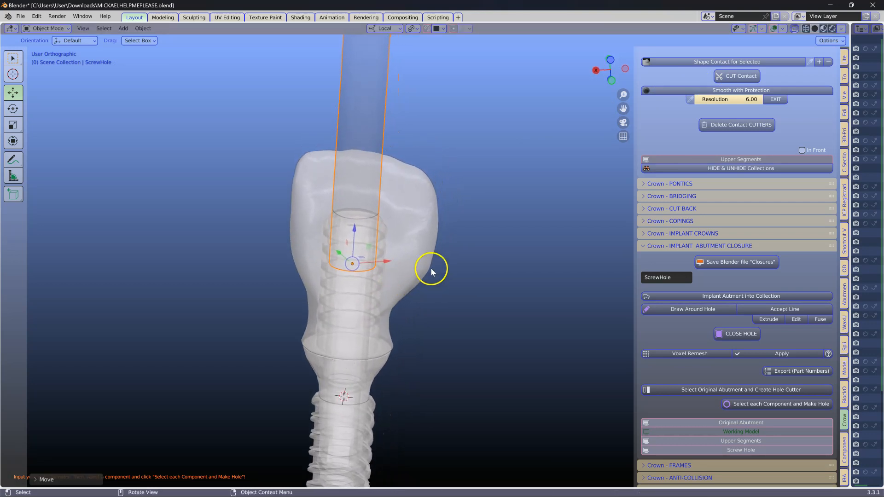
Cut the screw hole through the crown with the cutter, leave X-ray view and hide the cutter.
left_click(419, 232)
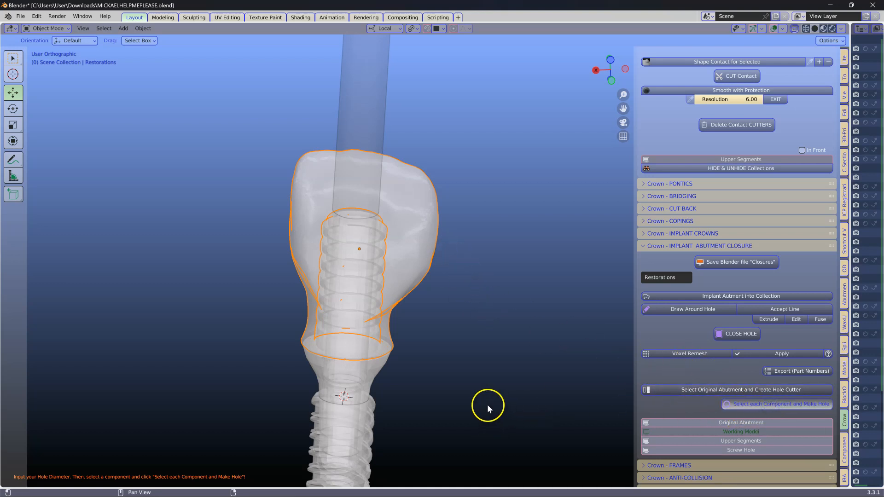
left_click(795, 29)
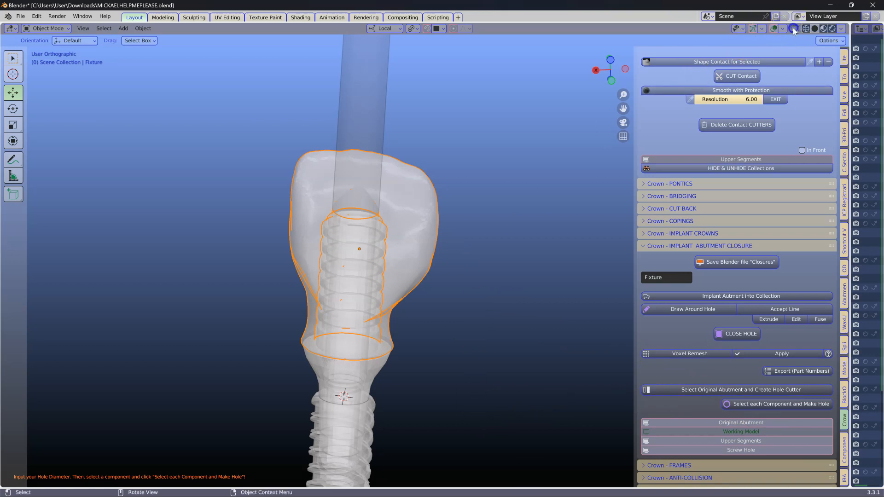
left_click(372, 178)
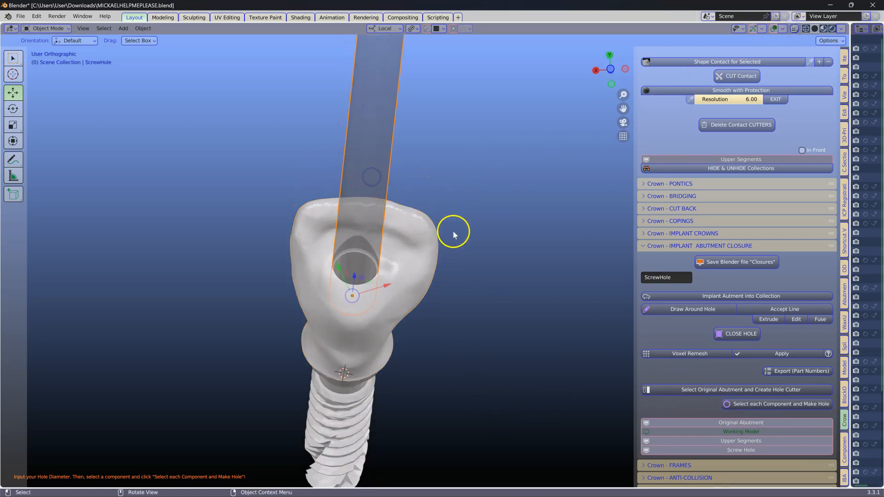
key("h")
middle_click_drag(417, 276, 385, 297)
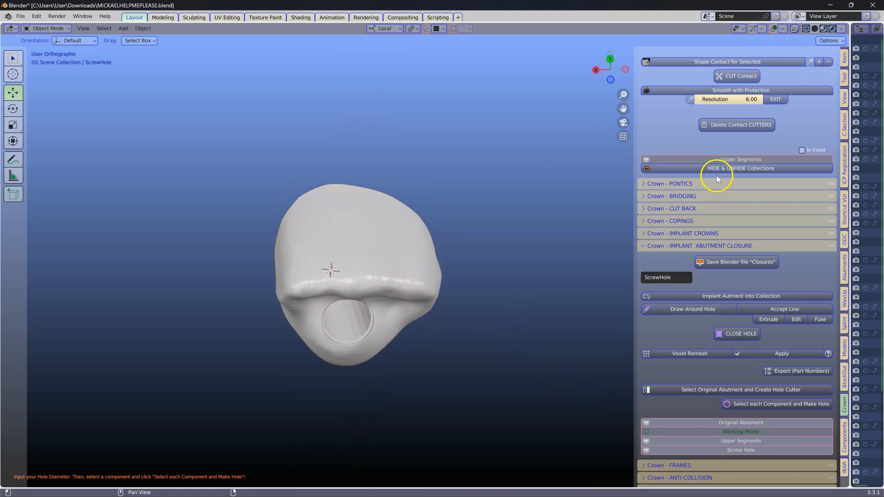
Unhide the hidden objects and show the upper segments to check the screw access hole against the neighbouring teeth.
left_click(730, 159)
key("alt+h")
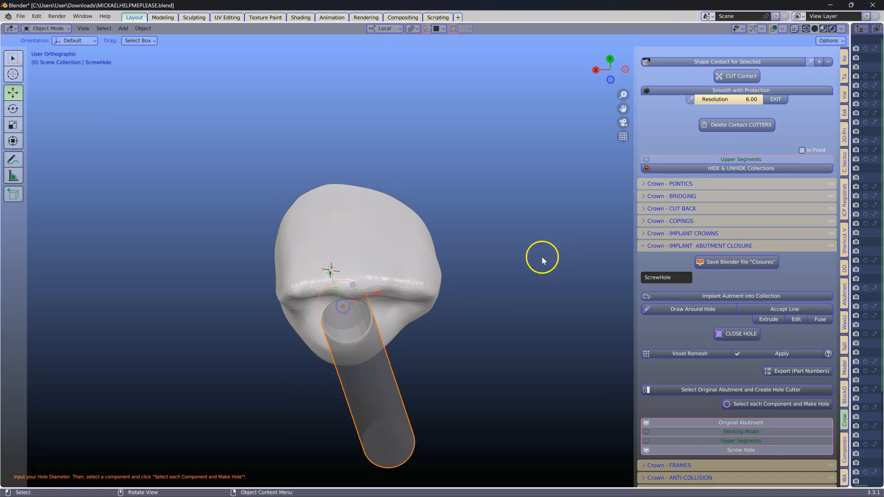
middle_click_drag(439, 317, 437, 346)
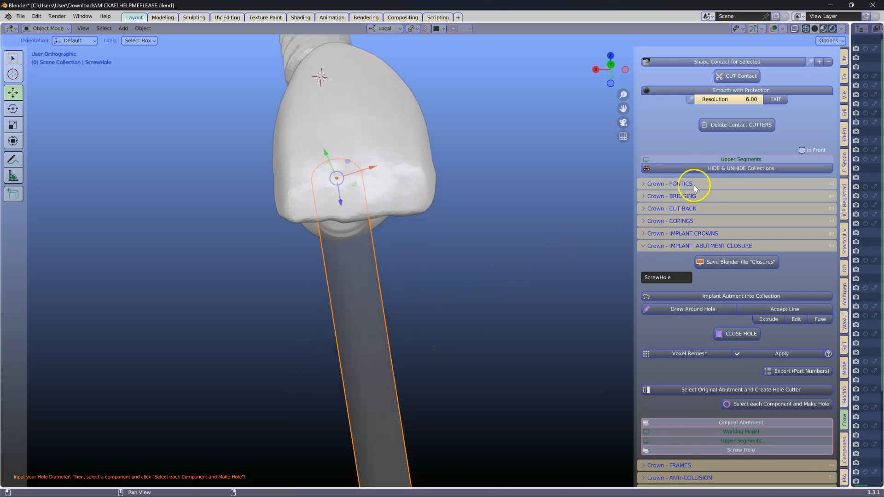
left_click(725, 159)
middle_click_drag(553, 221, 279, 368)
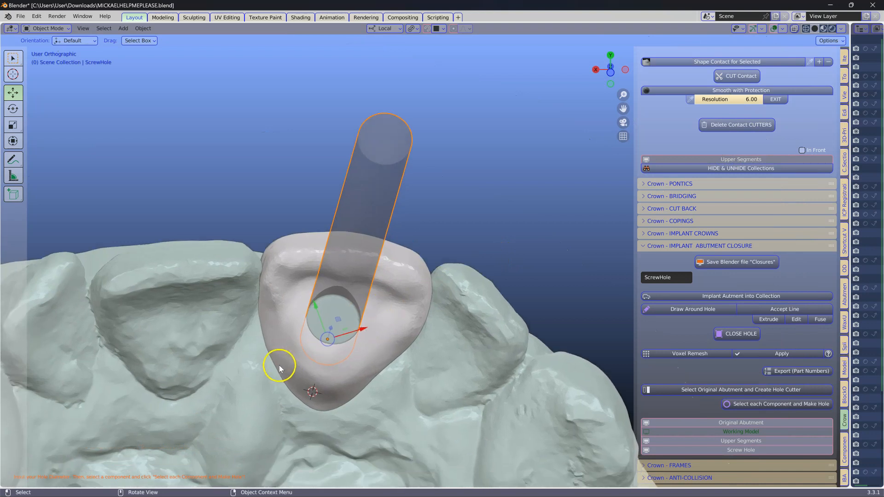